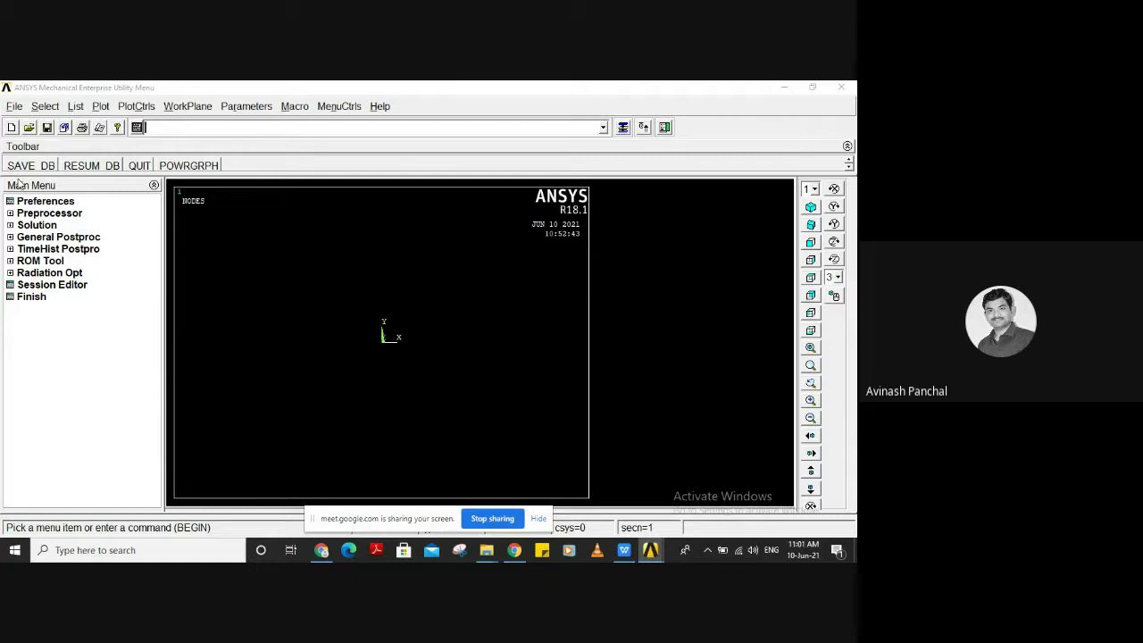
Restrict menu filtering to Structural in Preferences and expand the Preprocessor
click(69, 218)
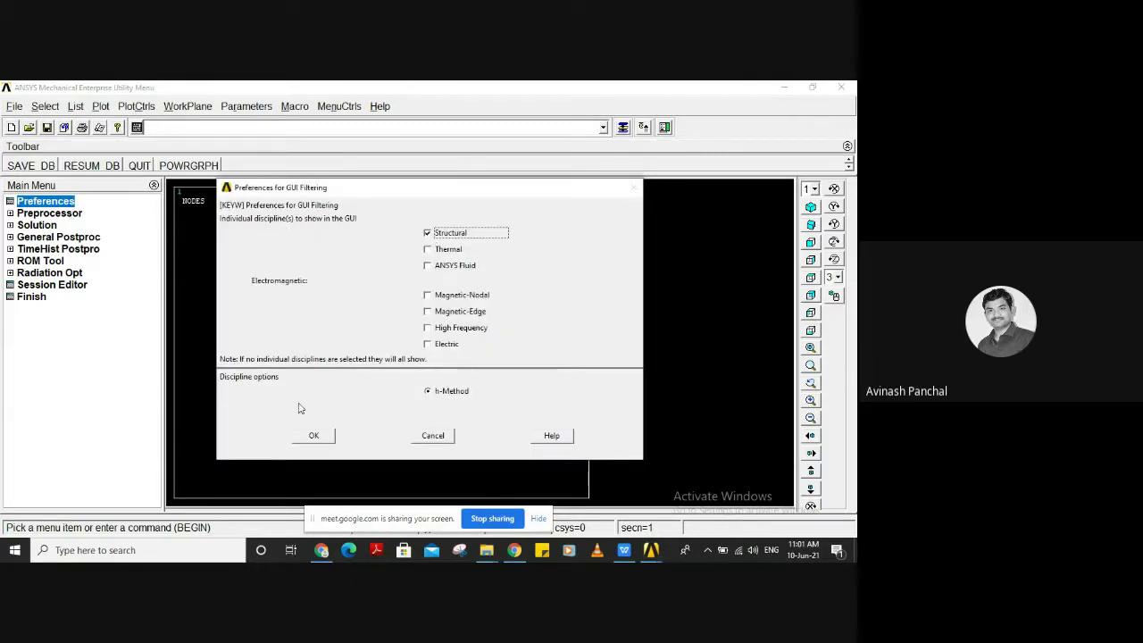
click(317, 437)
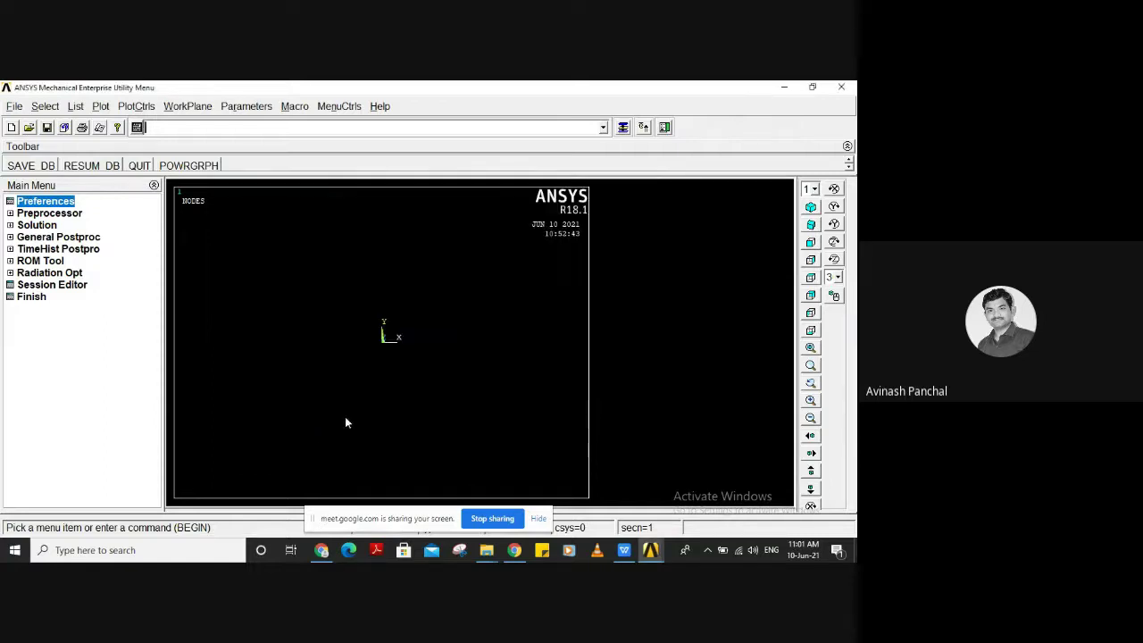
click(58, 215)
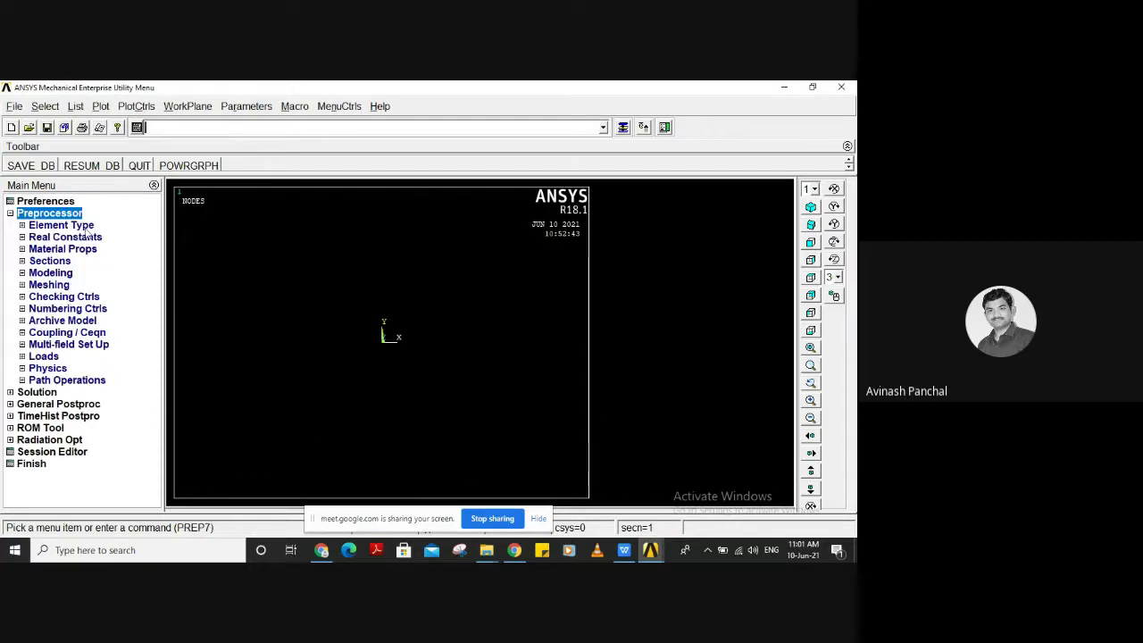
Add PLANE55 from the element library as element type 1
click(87, 229)
click(73, 234)
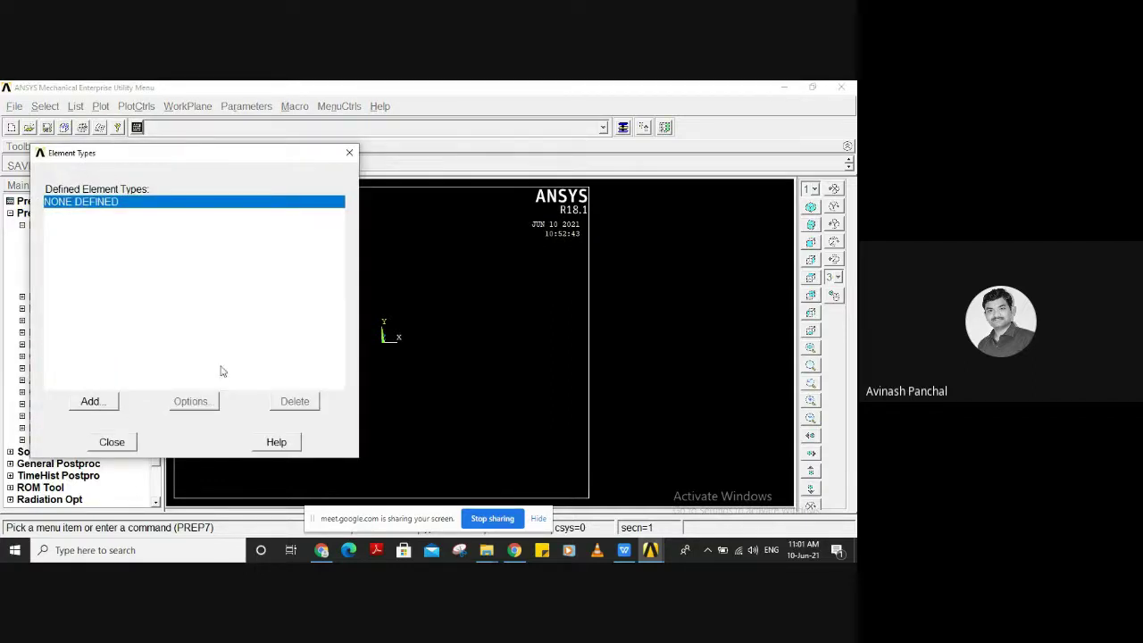
key(Return)
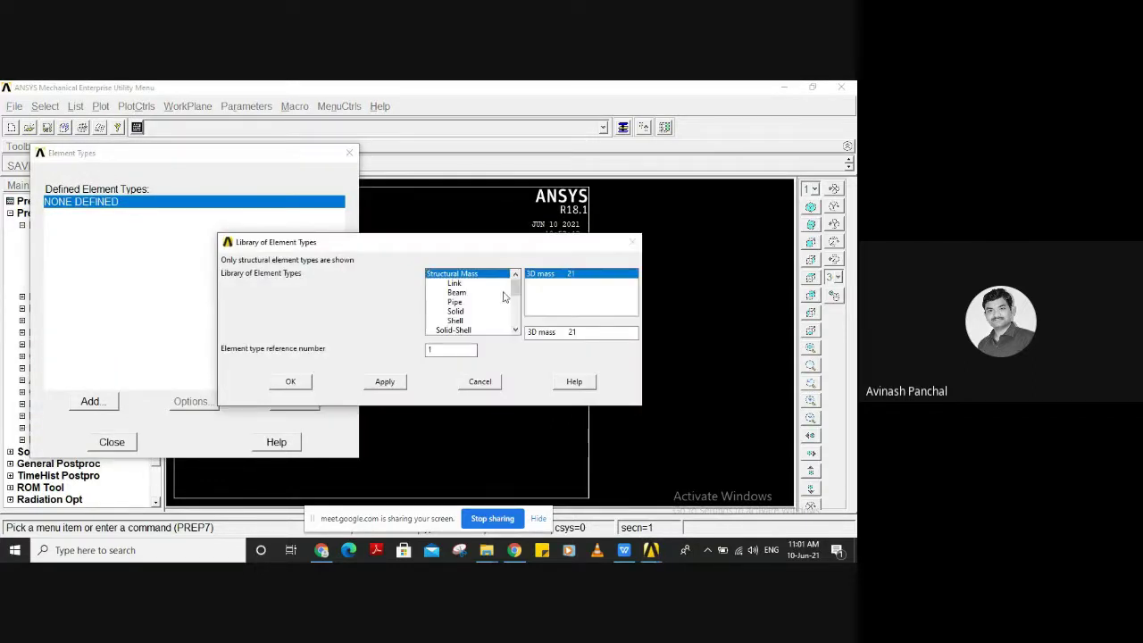
mouse_move(516, 293)
mouse_down()
mouse_move(516, 334)
mouse_move(512, 295)
mouse_up()
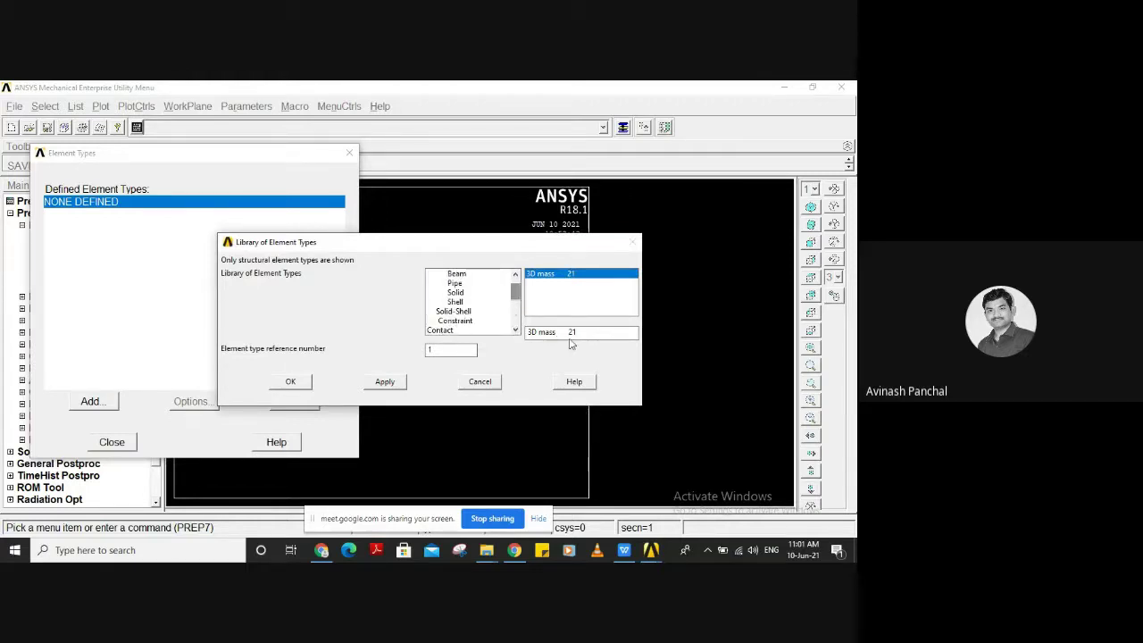
drag(578, 331, 527, 332)
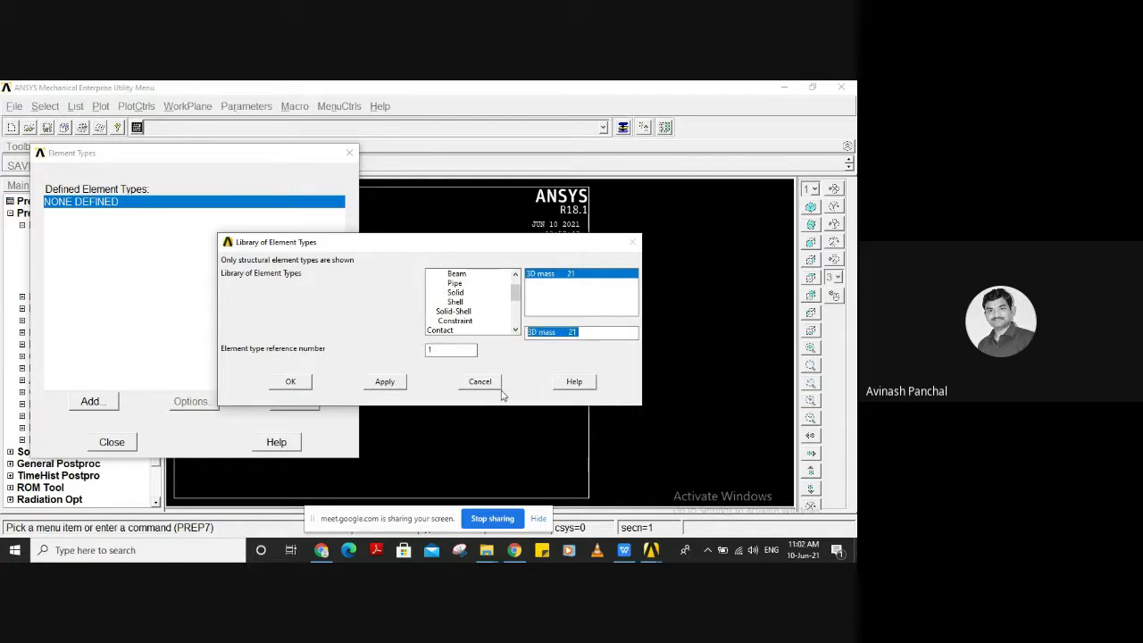
text(PLANE55)
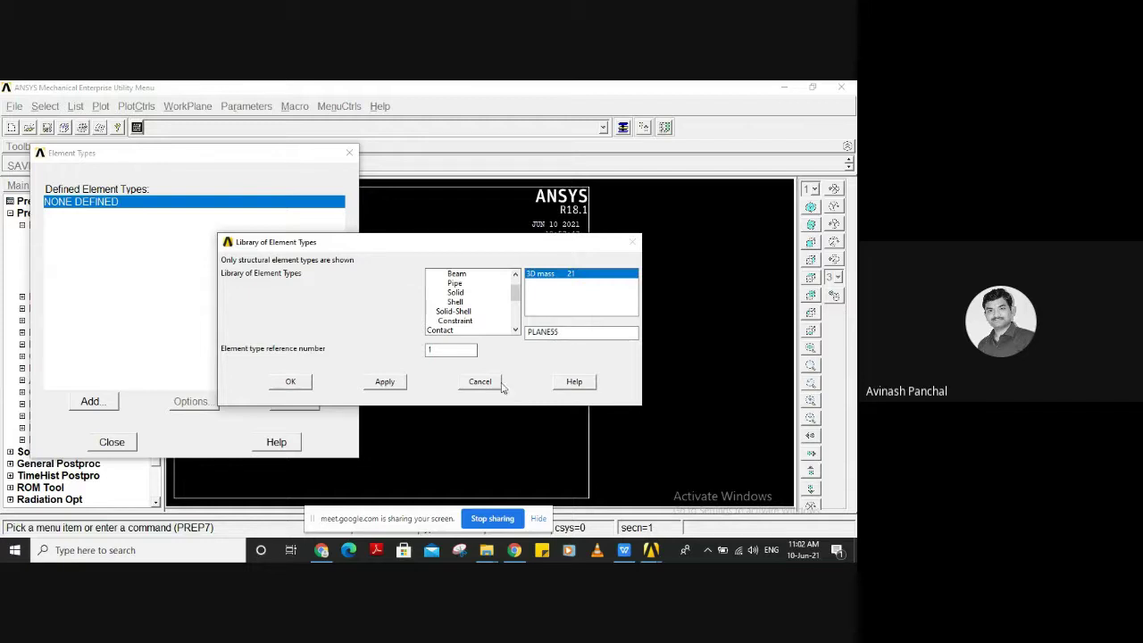
click(302, 385)
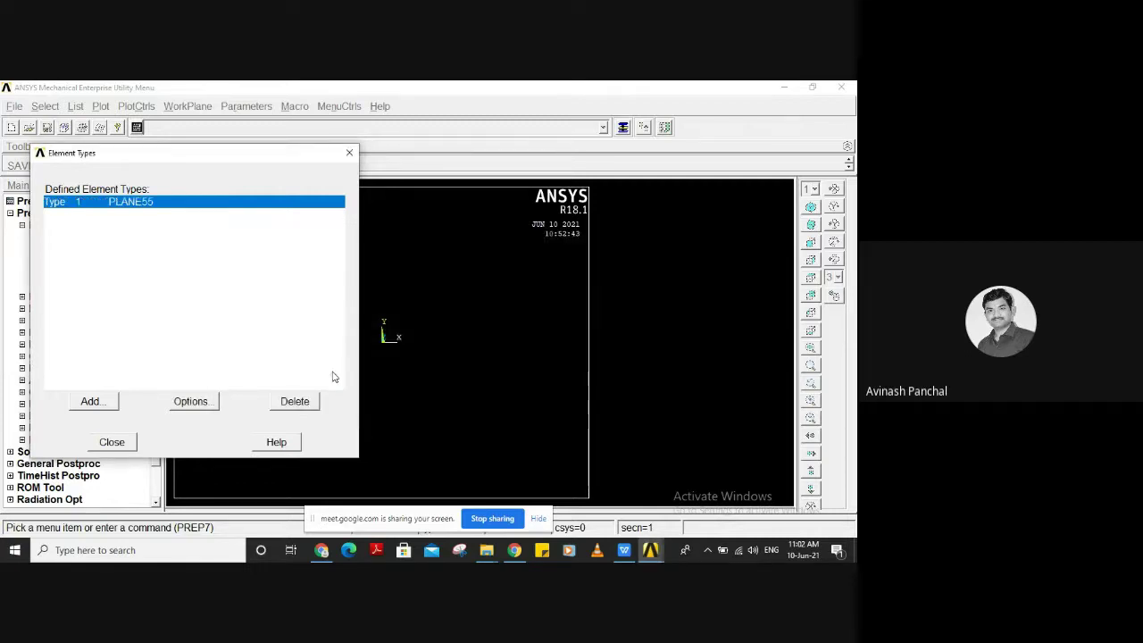
click(120, 444)
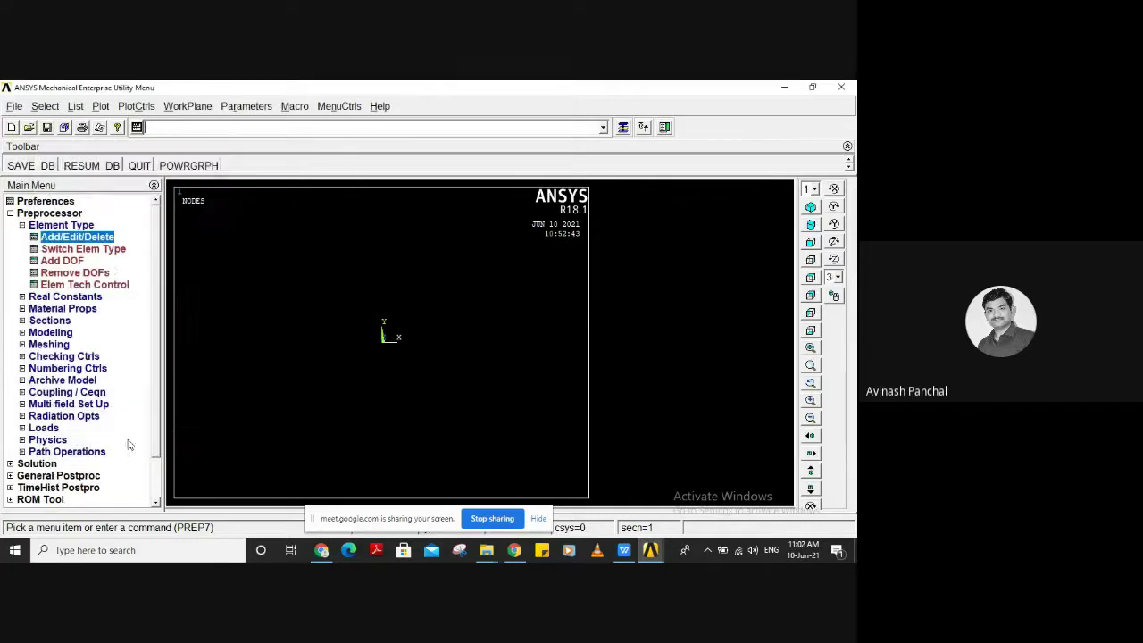
Set the PLANE55 element behaviour option K3 to Plane Thickness
click(79, 299)
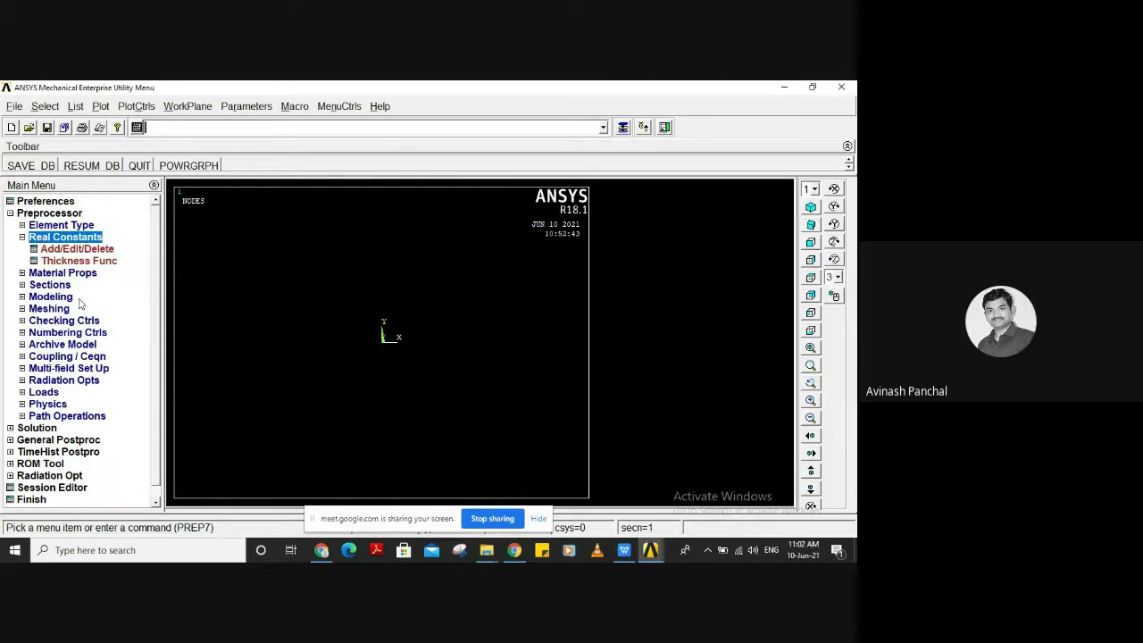
click(69, 226)
click(82, 237)
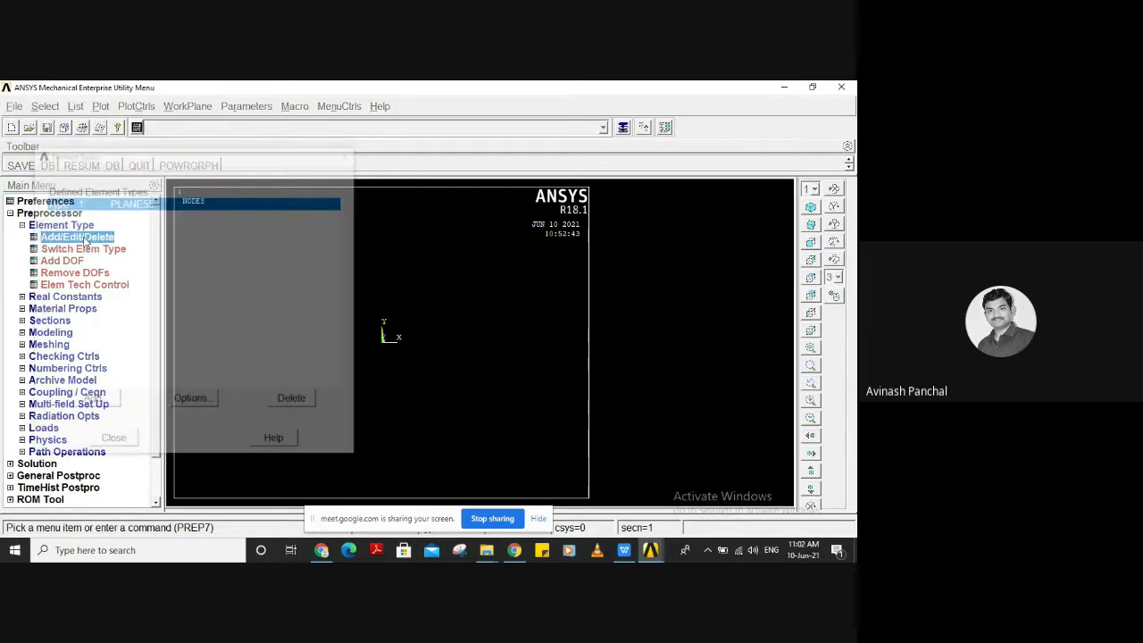
click(204, 403)
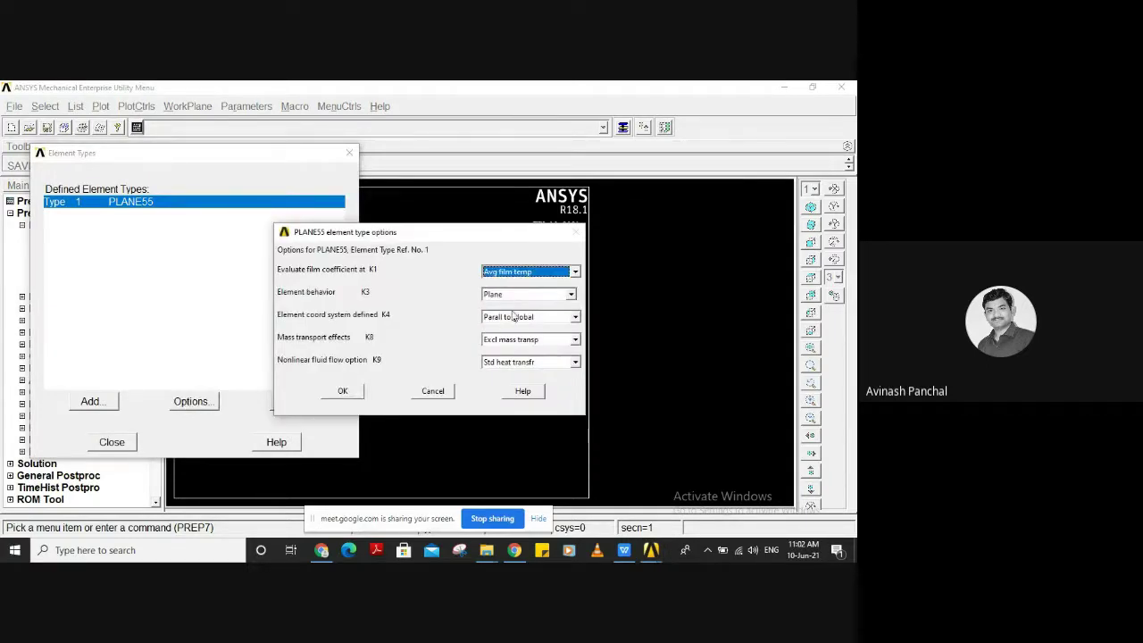
click(535, 273)
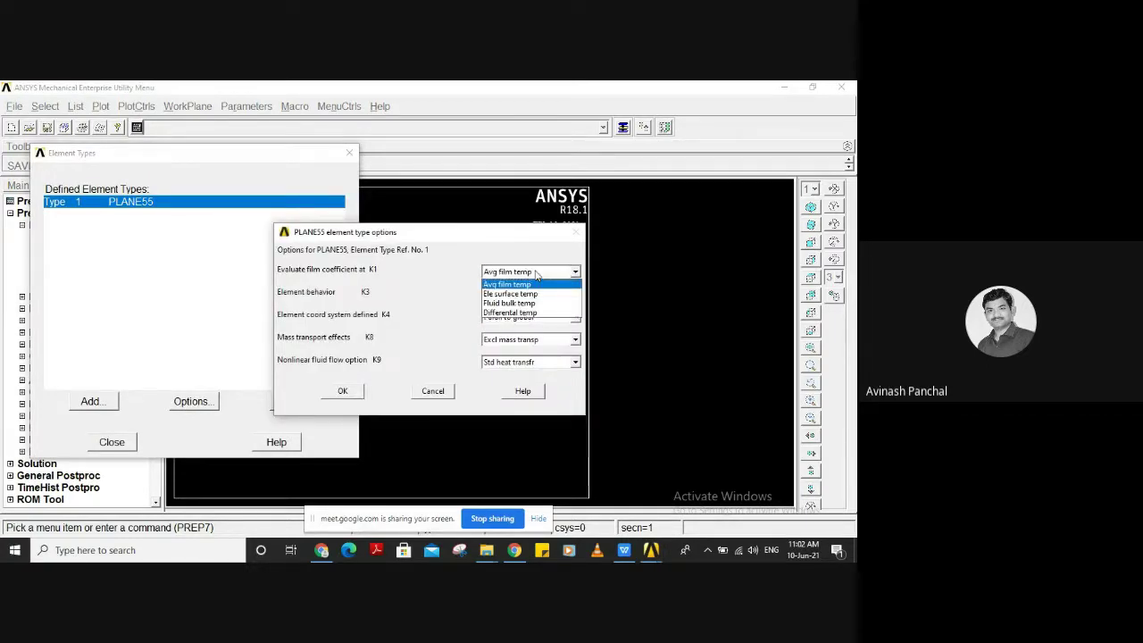
click(536, 273)
click(525, 299)
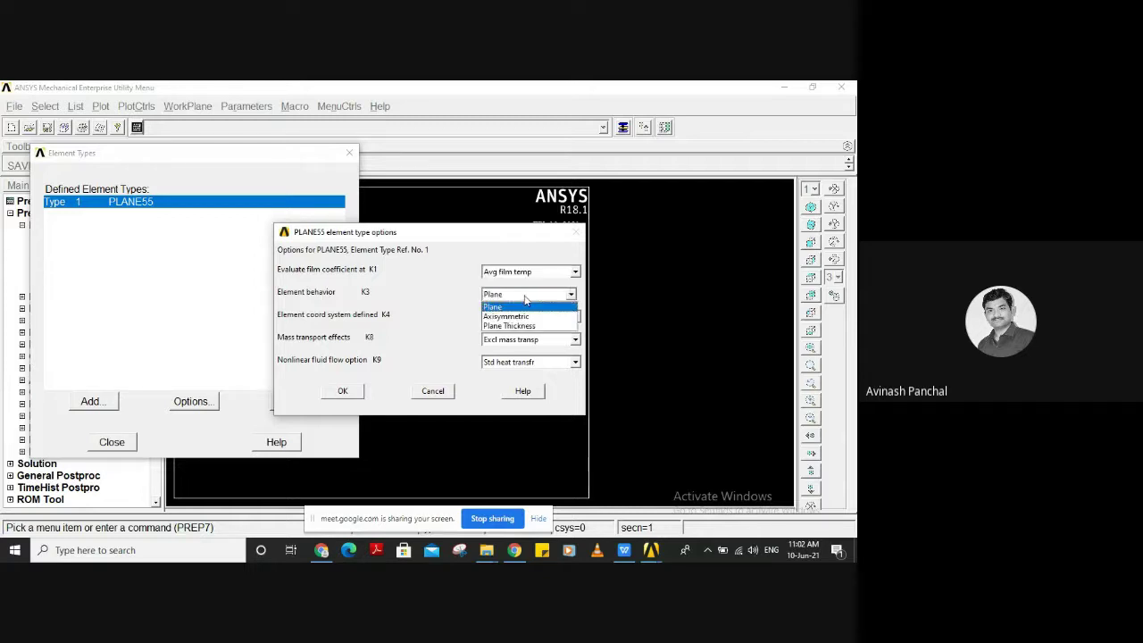
click(526, 300)
click(531, 294)
click(520, 327)
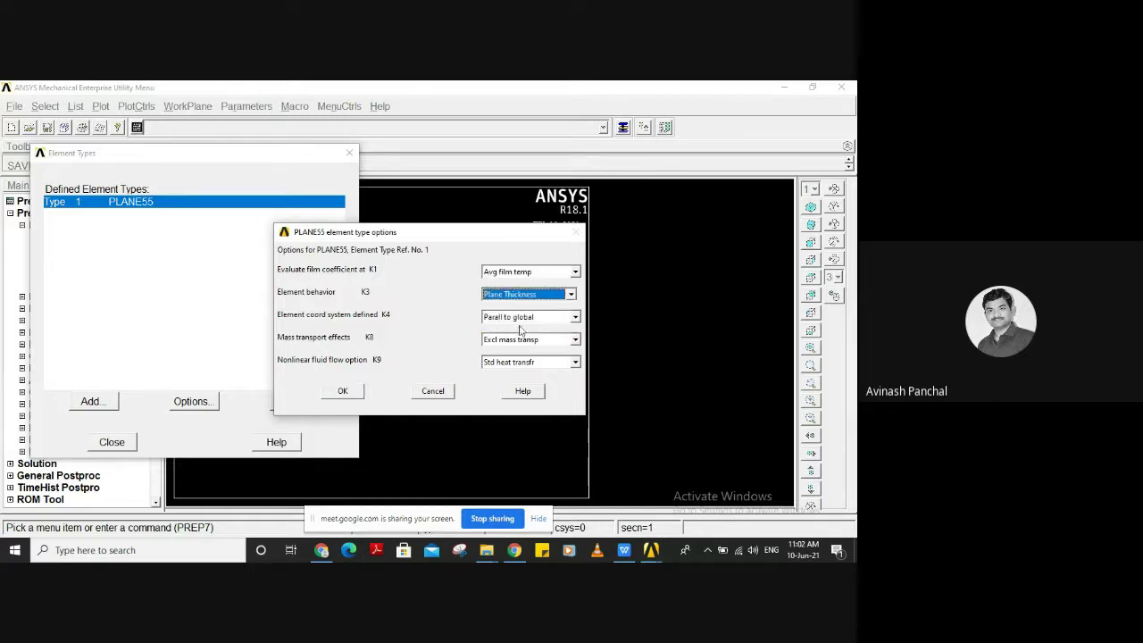
click(356, 394)
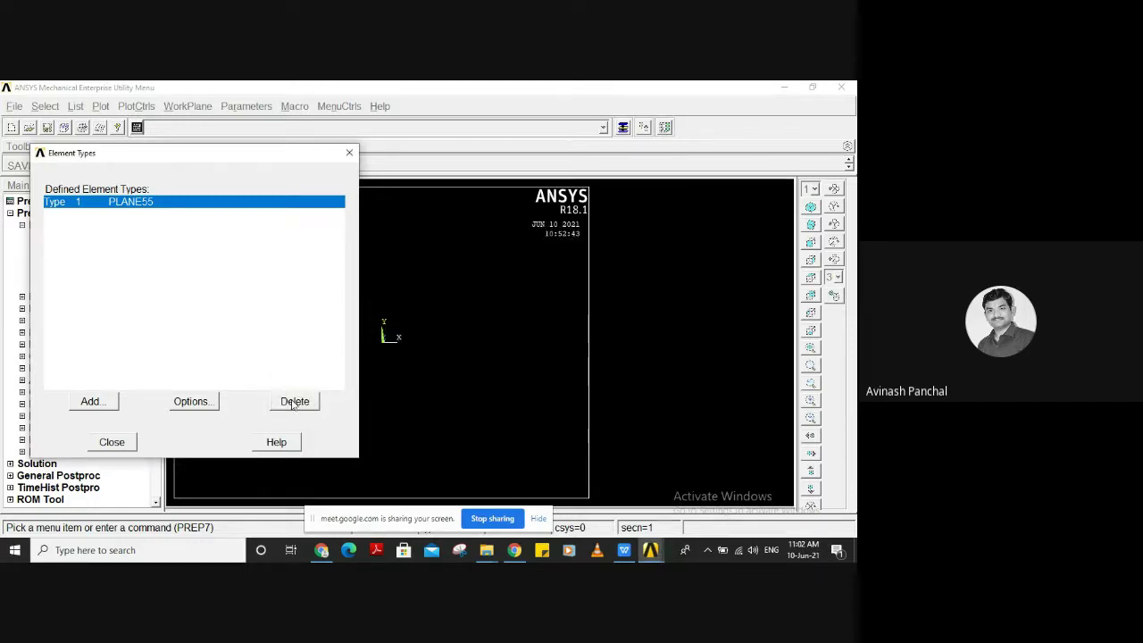
Add PLANE82 as element type 2 and delete the PLANE55 type
click(98, 403)
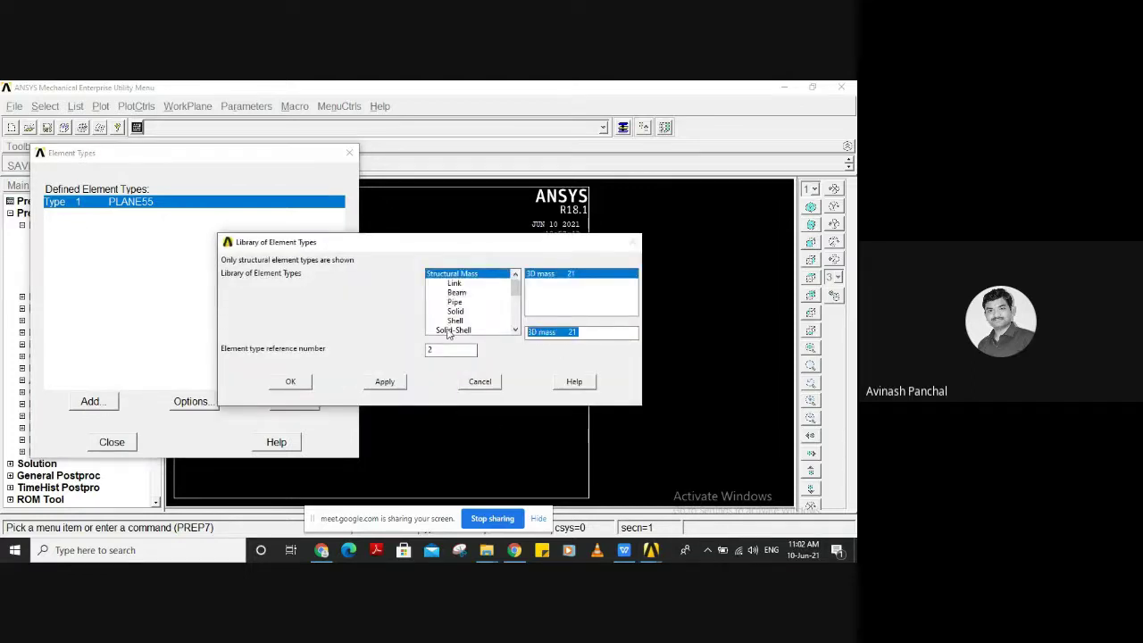
text(PLANE82)
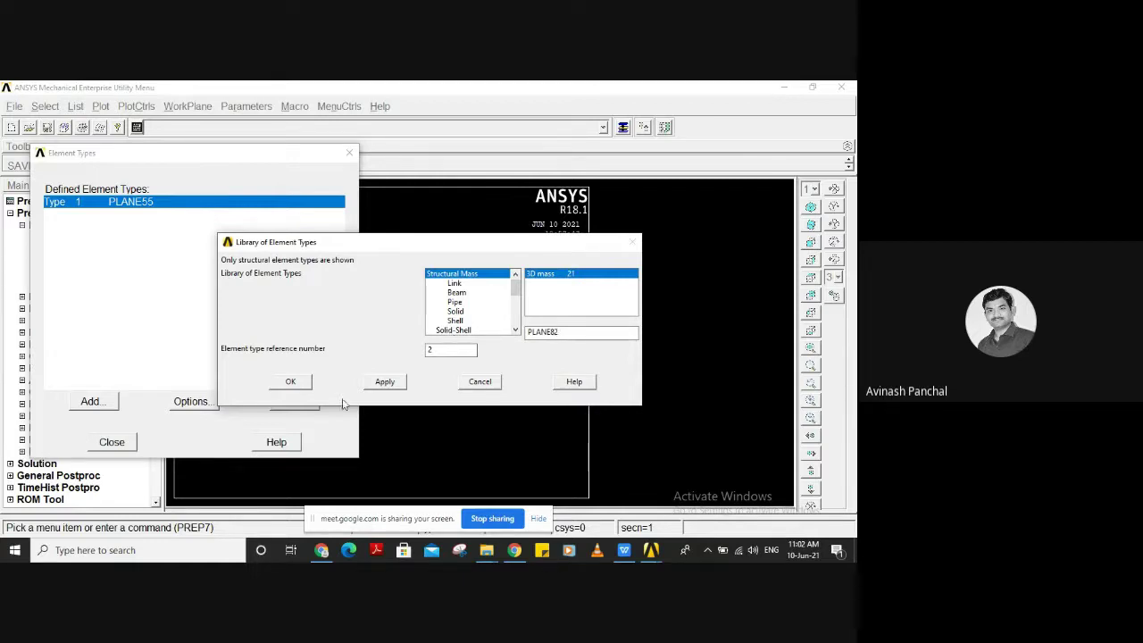
click(293, 382)
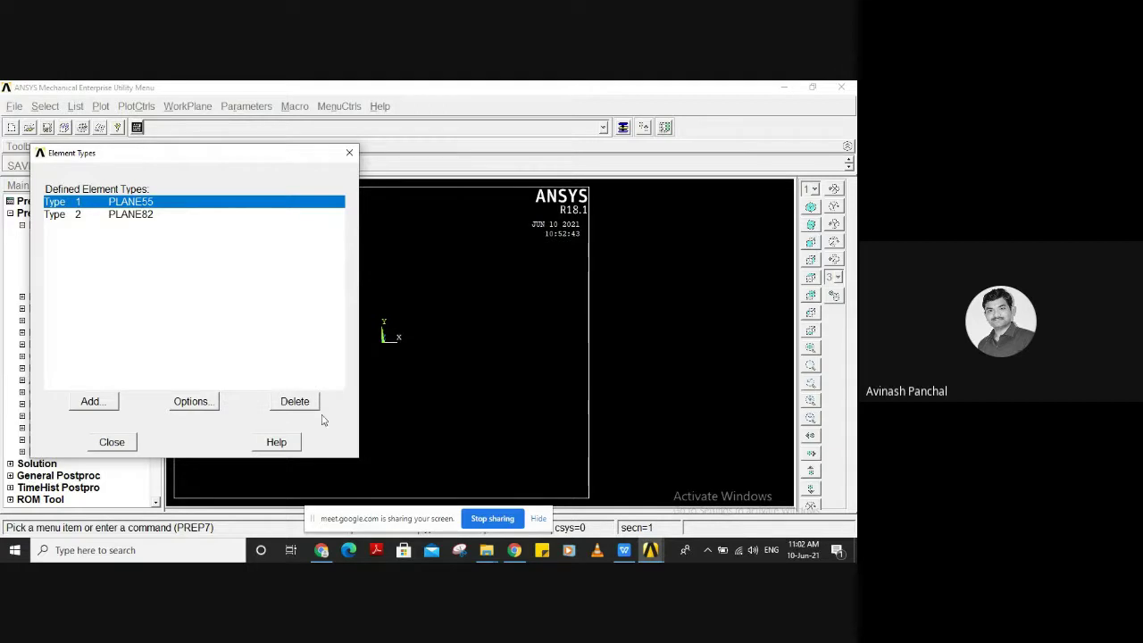
click(295, 401)
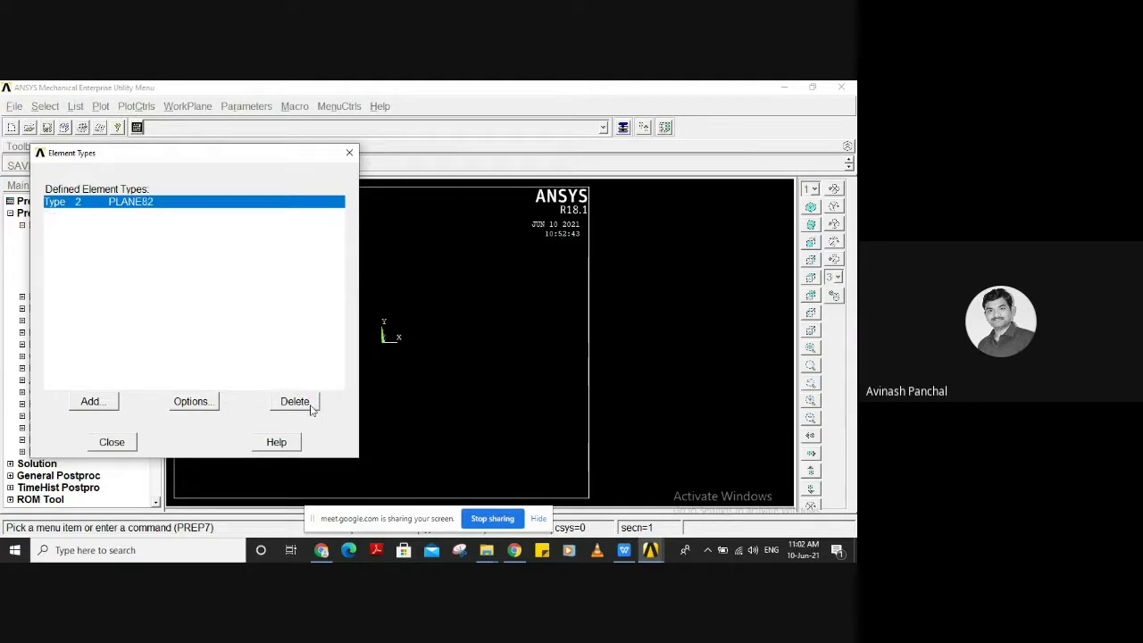
Set PLANE82's K3 behaviour to plane stress with thickness
click(195, 402)
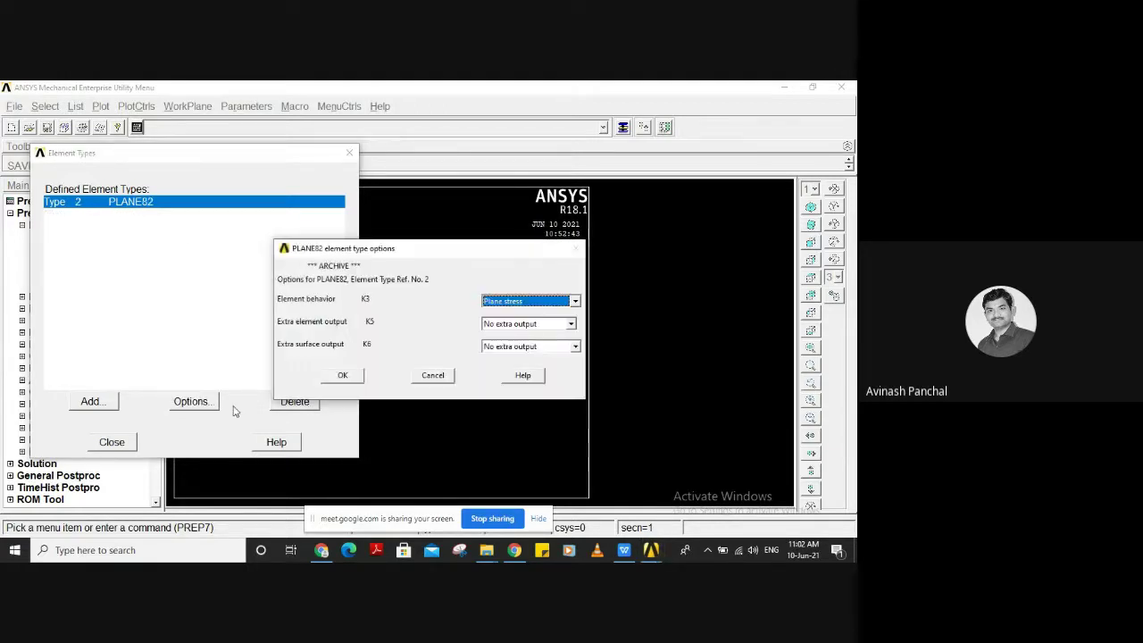
click(539, 302)
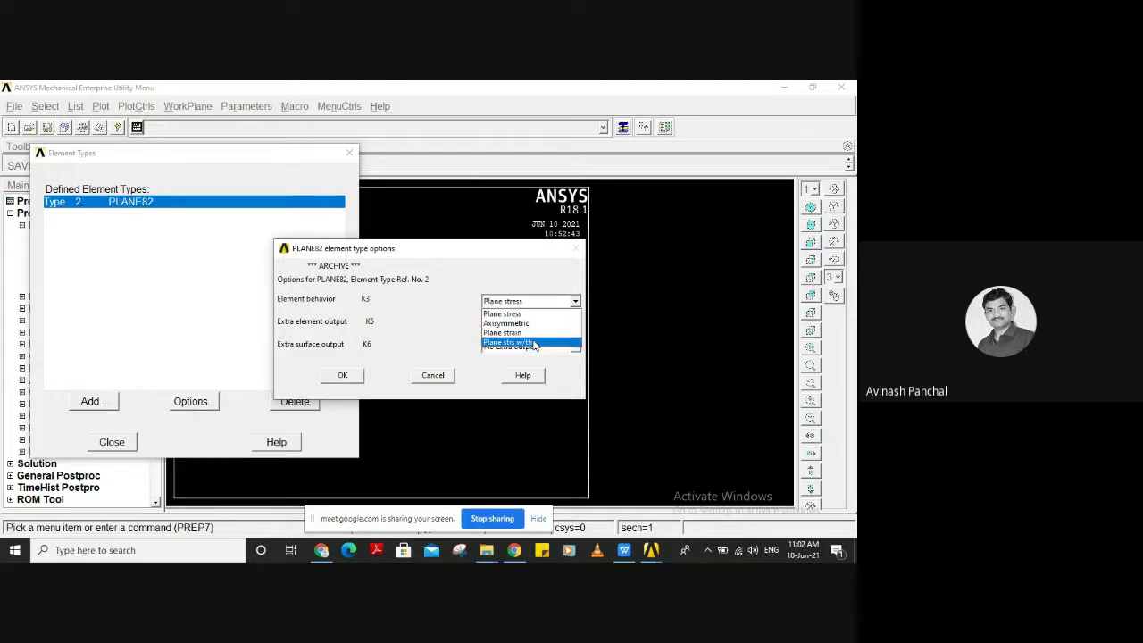
click(534, 343)
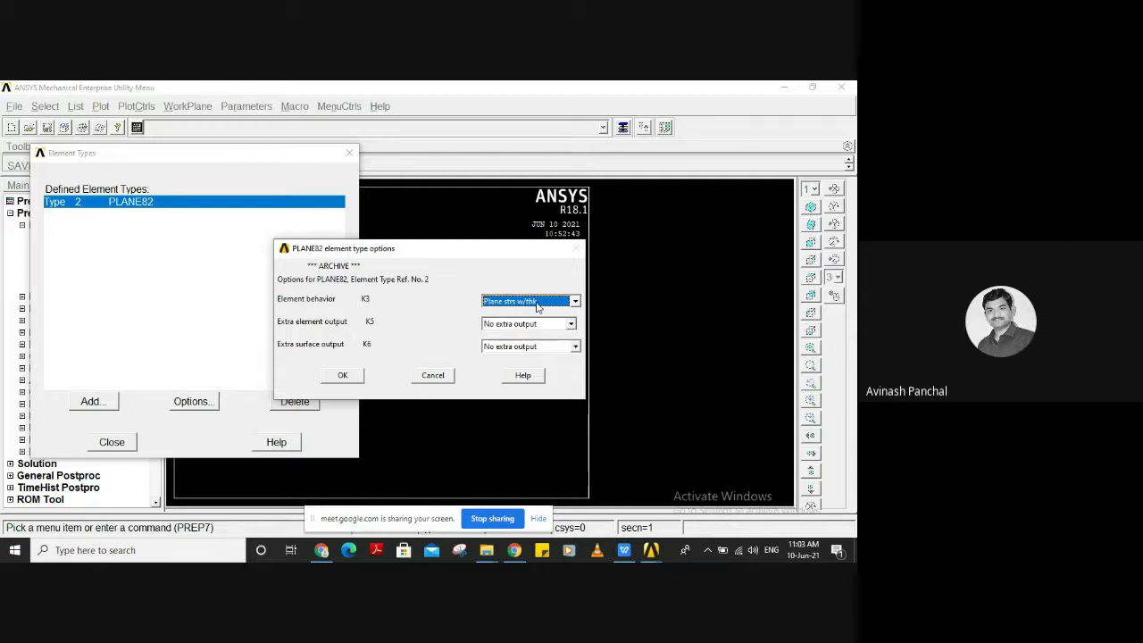
click(344, 375)
click(113, 441)
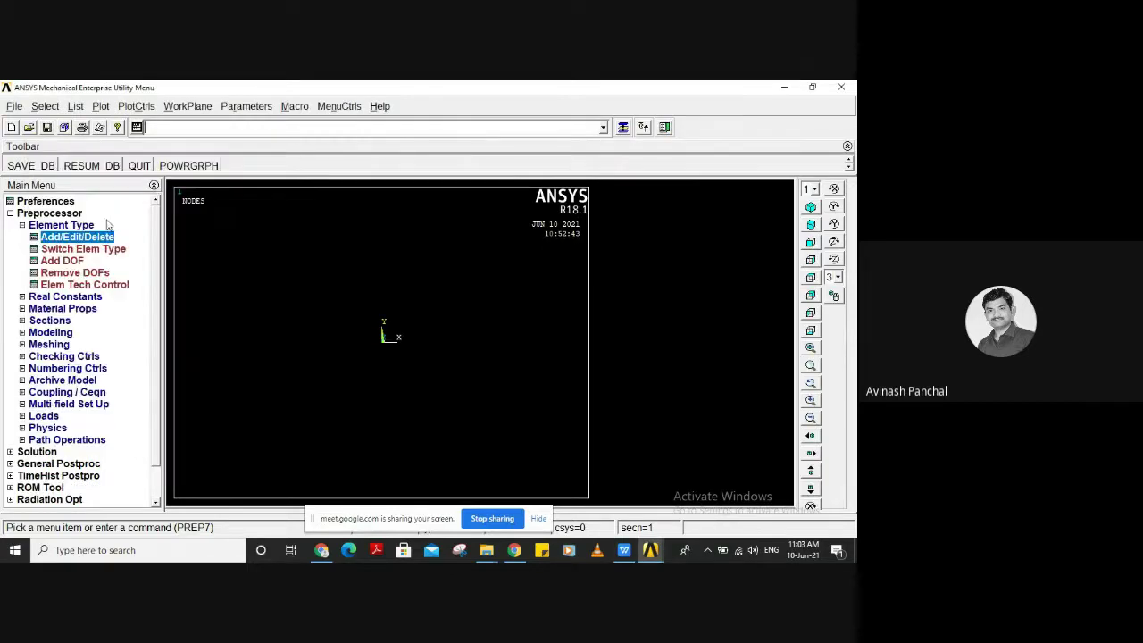
Create real constant set 1 for PLANE82 with a plate thickness of 20
click(51, 225)
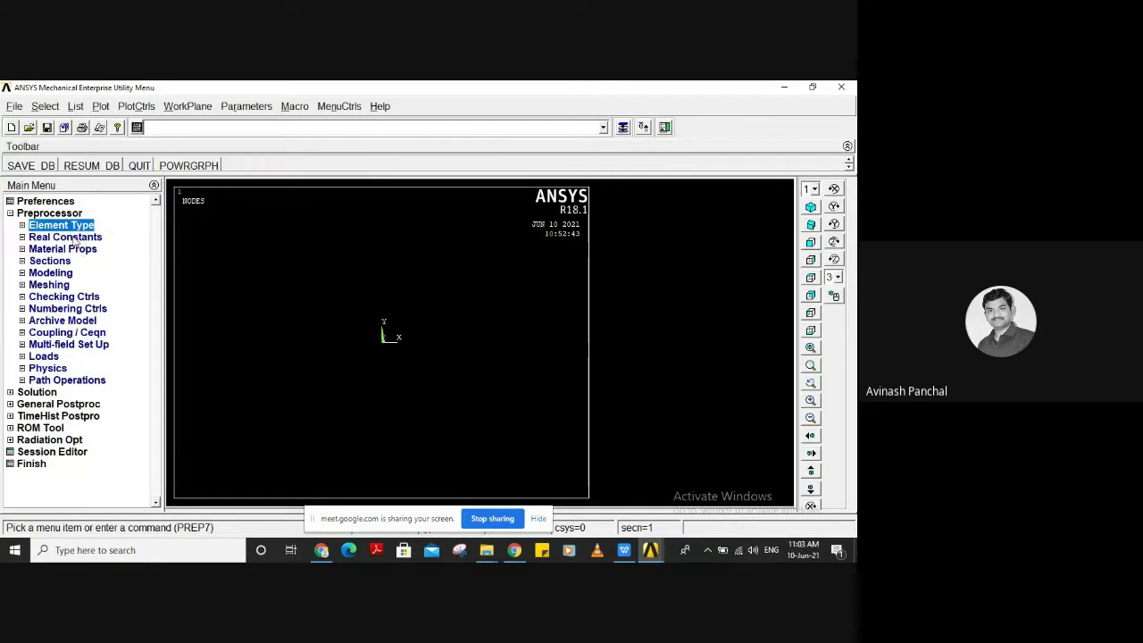
click(75, 238)
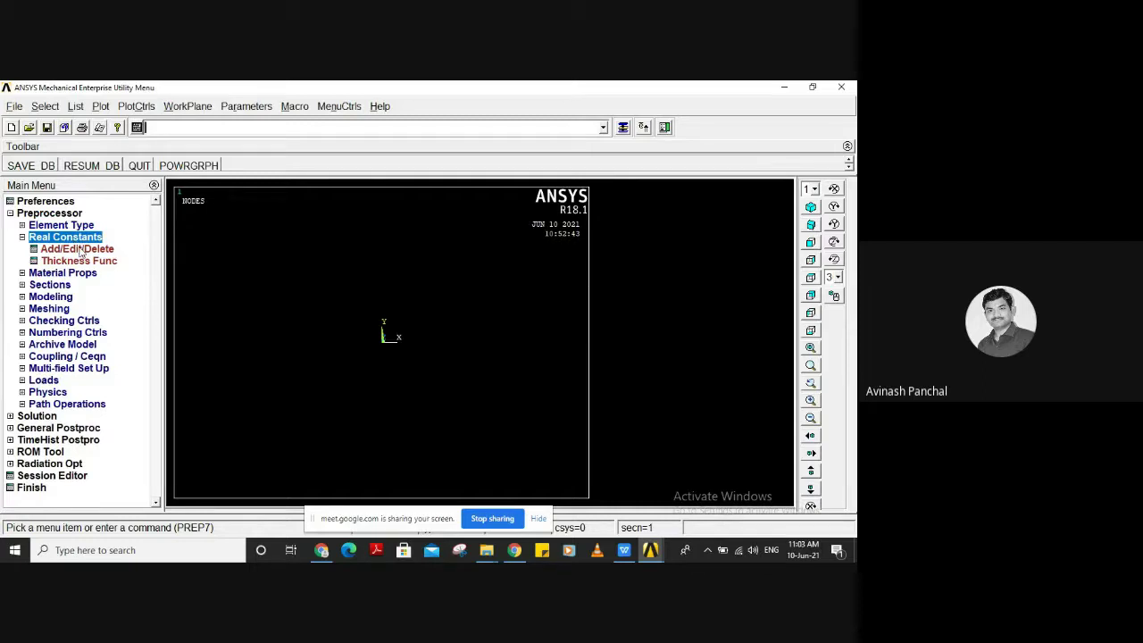
click(80, 250)
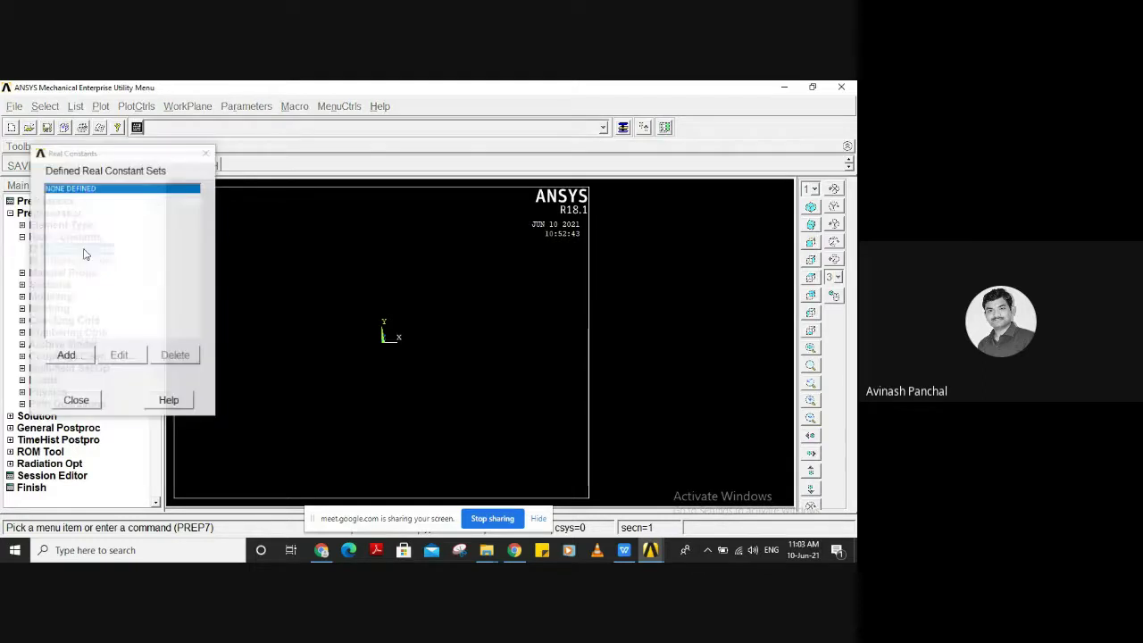
click(93, 356)
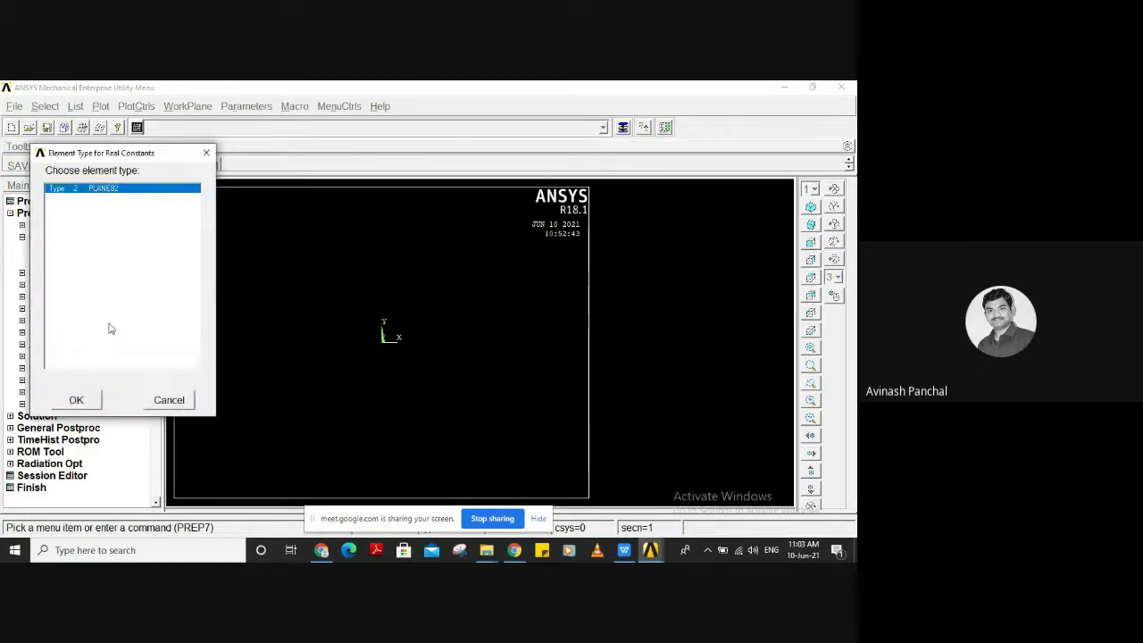
click(76, 399)
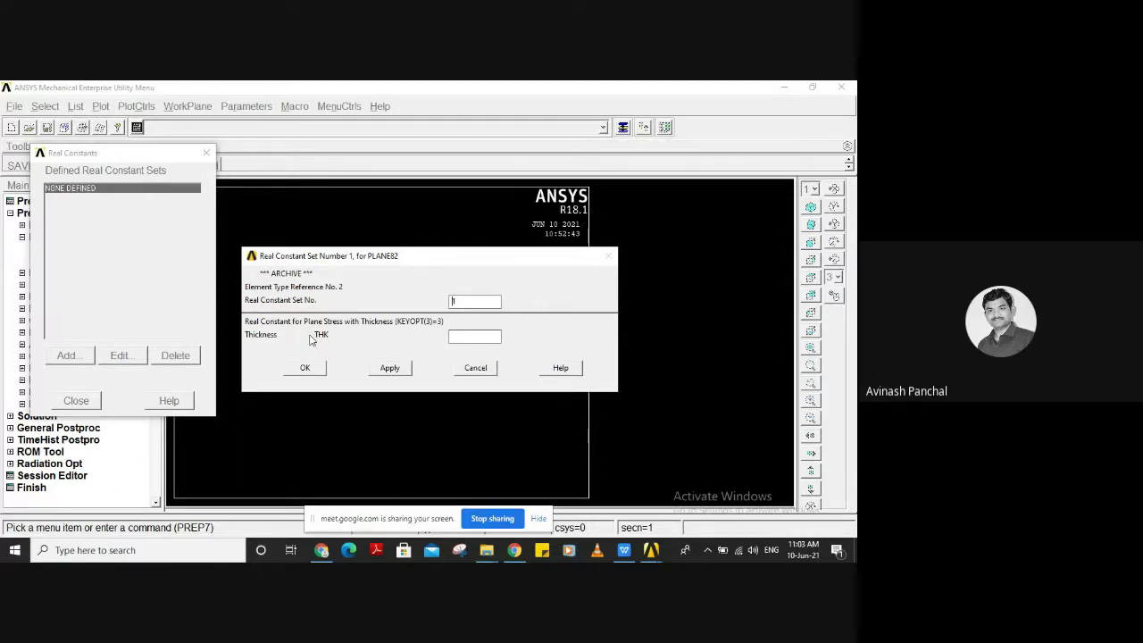
click(462, 338)
text(20)
click(302, 369)
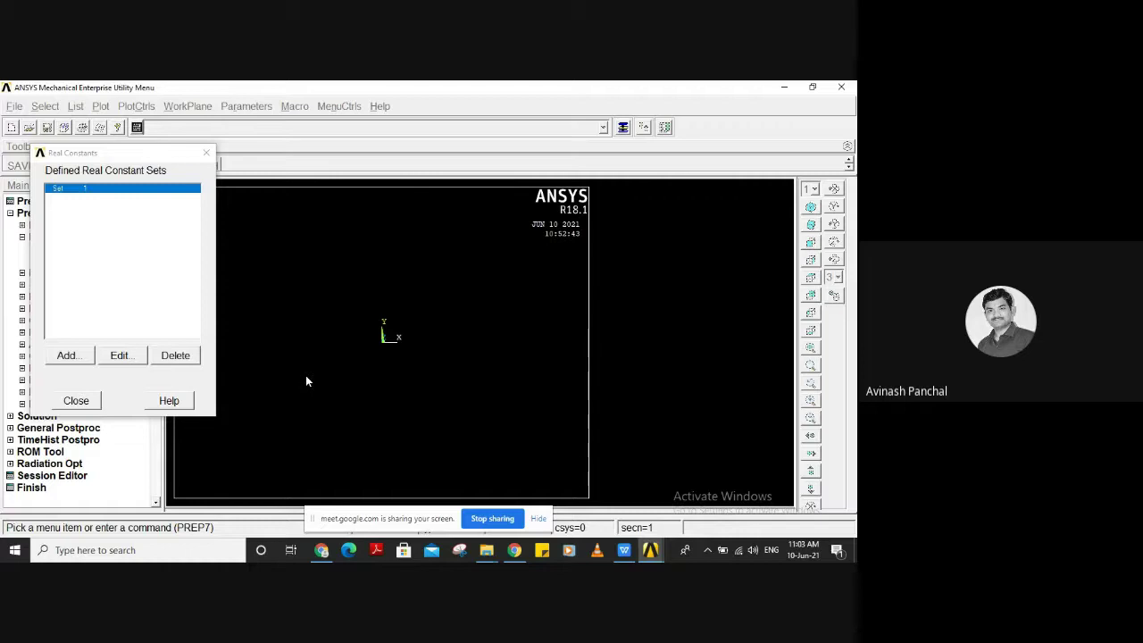
click(88, 403)
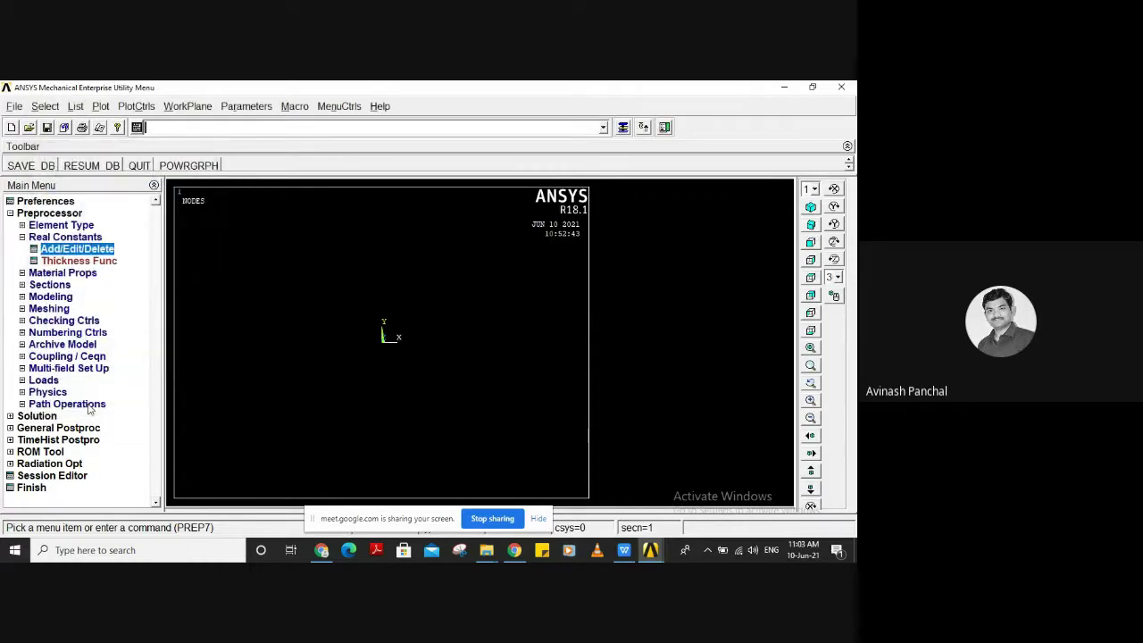
Open the Structural > Linear > Elastic > Isotropic model for material 1
click(80, 274)
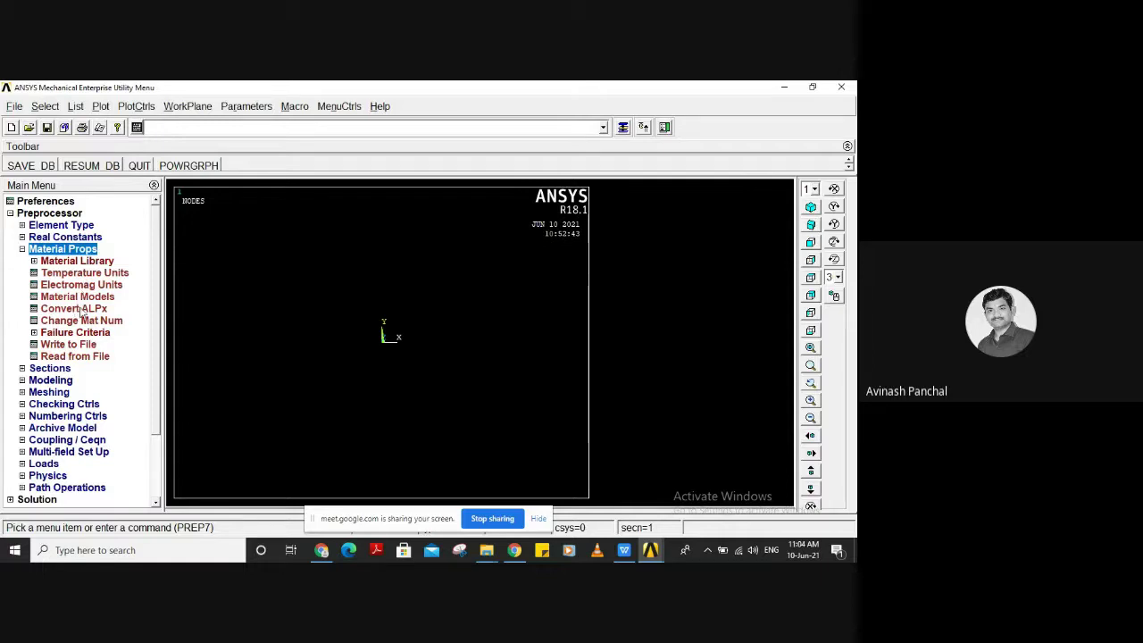
click(77, 296)
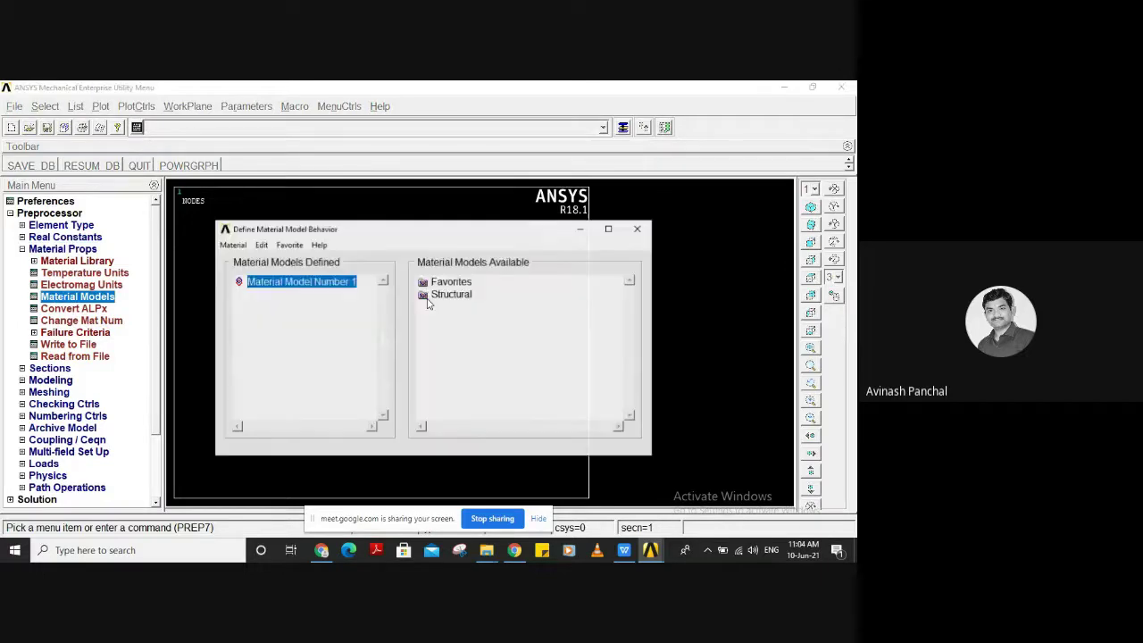
double_click(452, 295)
double_click(463, 308)
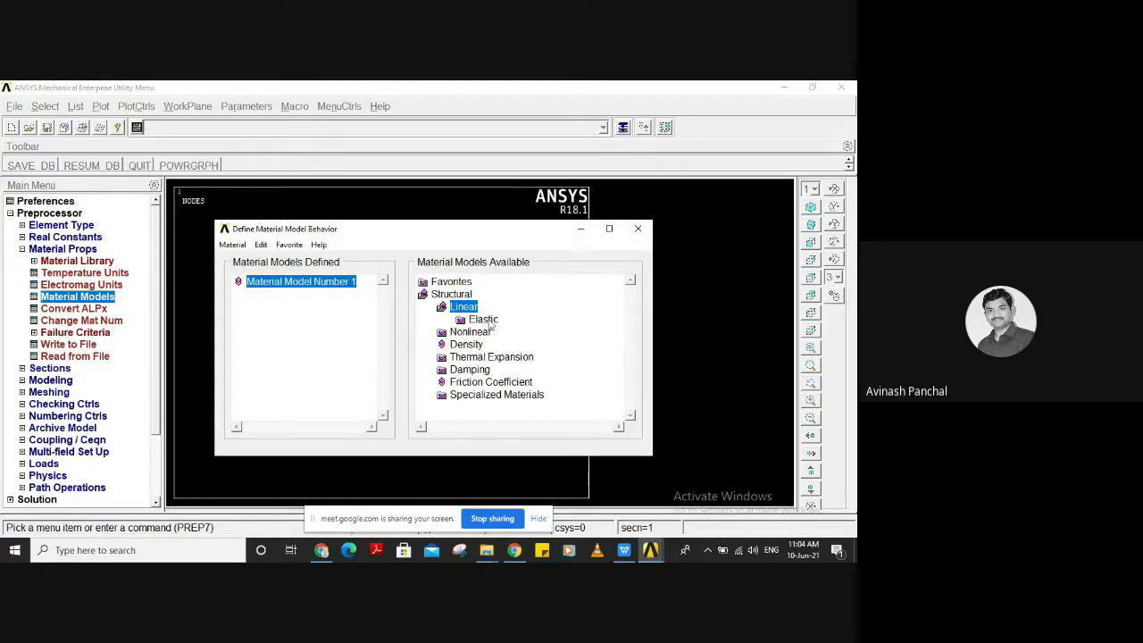
double_click(484, 320)
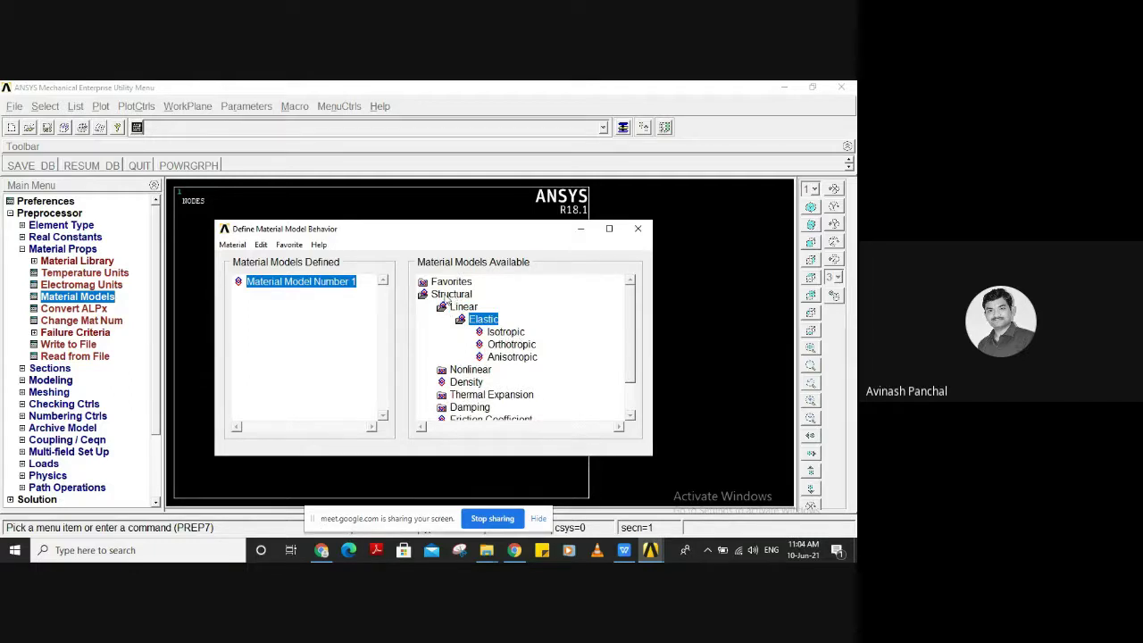
click(506, 332)
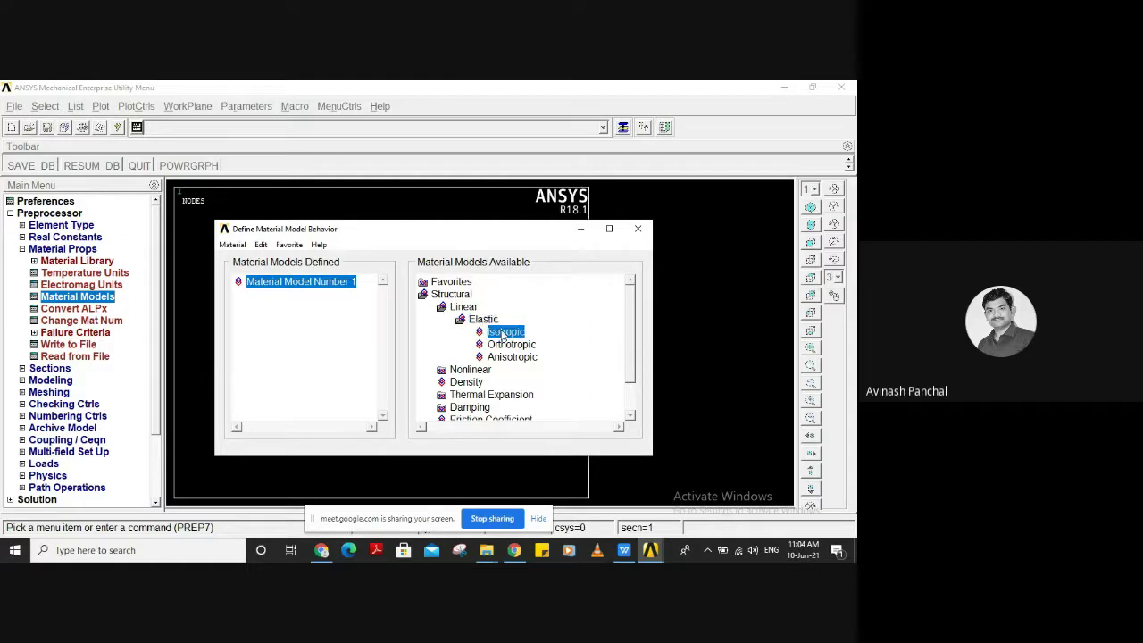
double_click(508, 334)
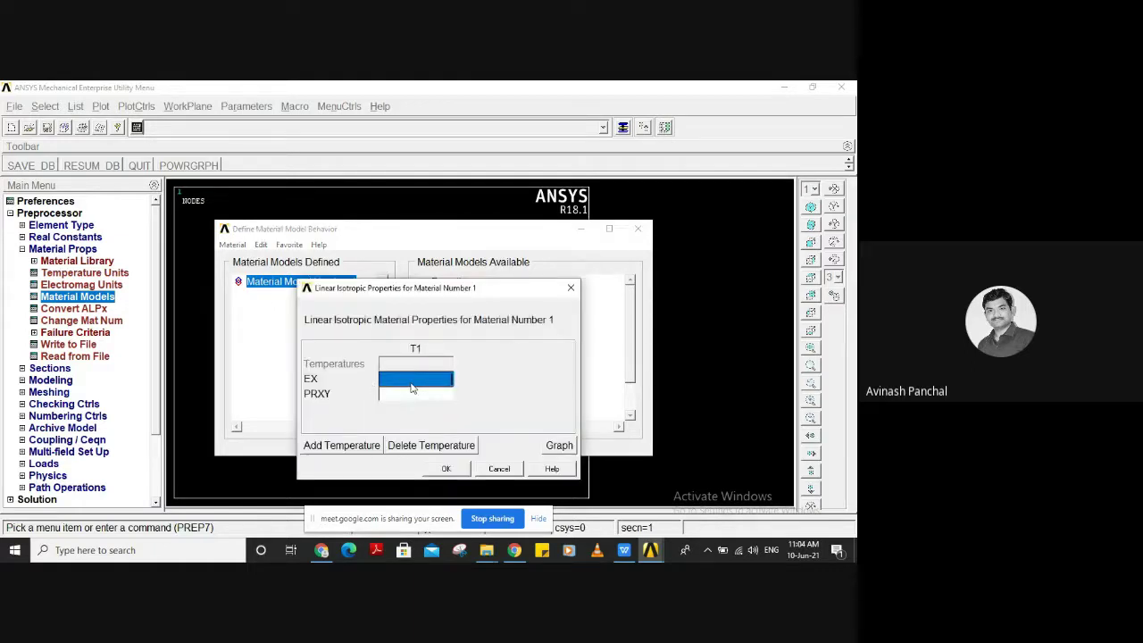
Enter EX 200E3 and PRXY 0.3 for material 1's isotropic elasticity
text(200)
text(E)
text(9)
key(BackSpace)
key(BackSpace)
key(BackSpace)
click(418, 380)
text(200E3)
click(437, 397)
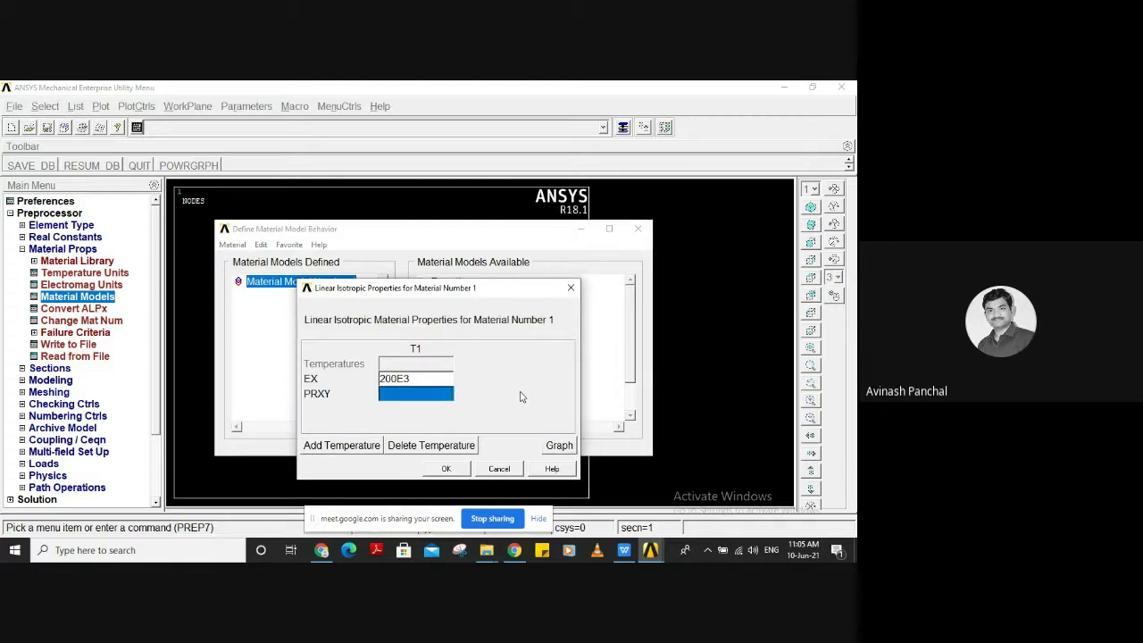
text(0)
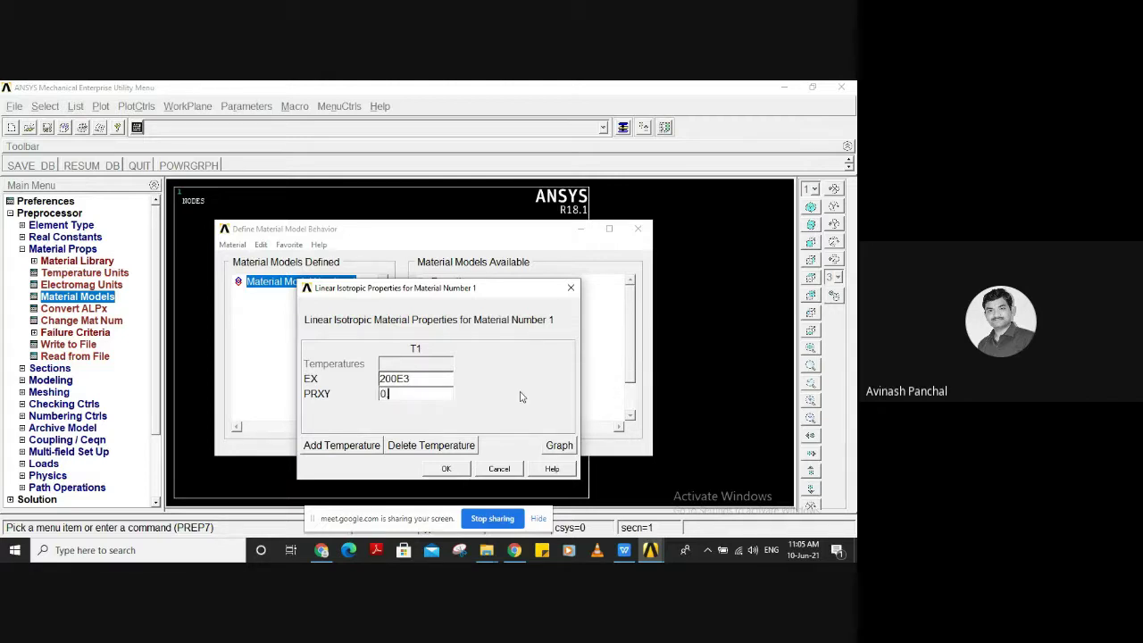
text(.3)
click(449, 469)
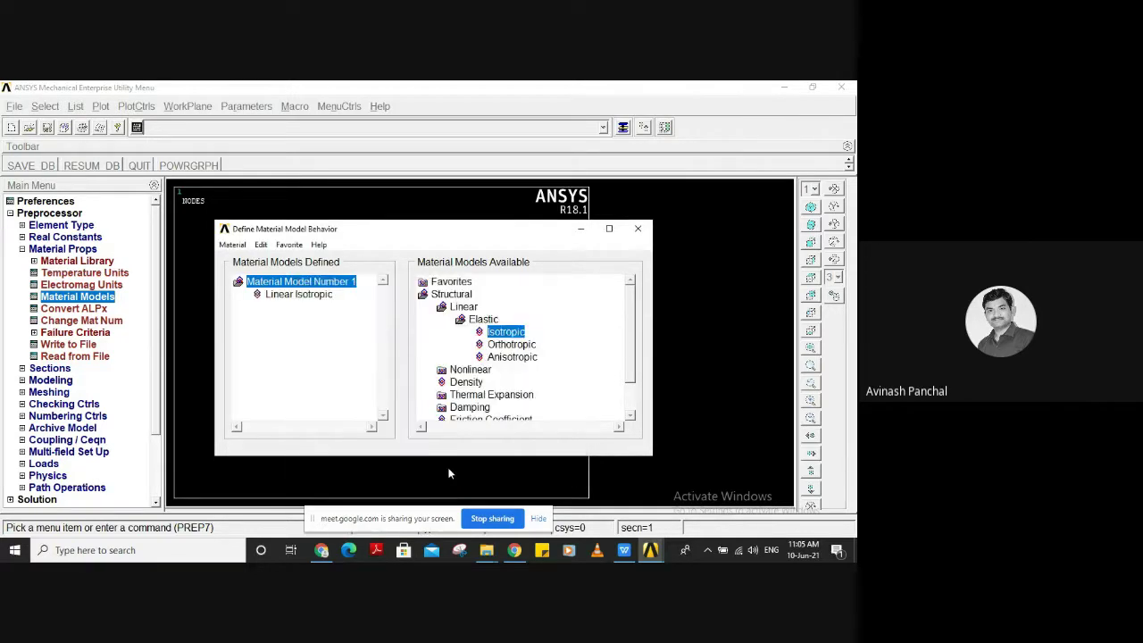
Give material 1 a density of 7850 and close the material models window
double_click(466, 382)
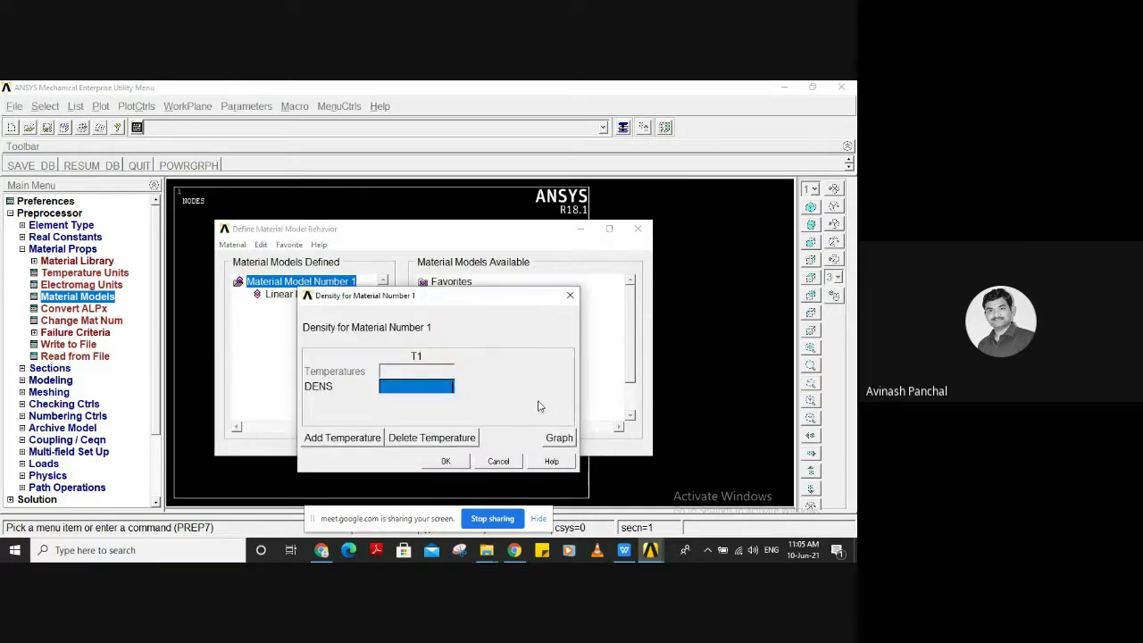
text(7850)
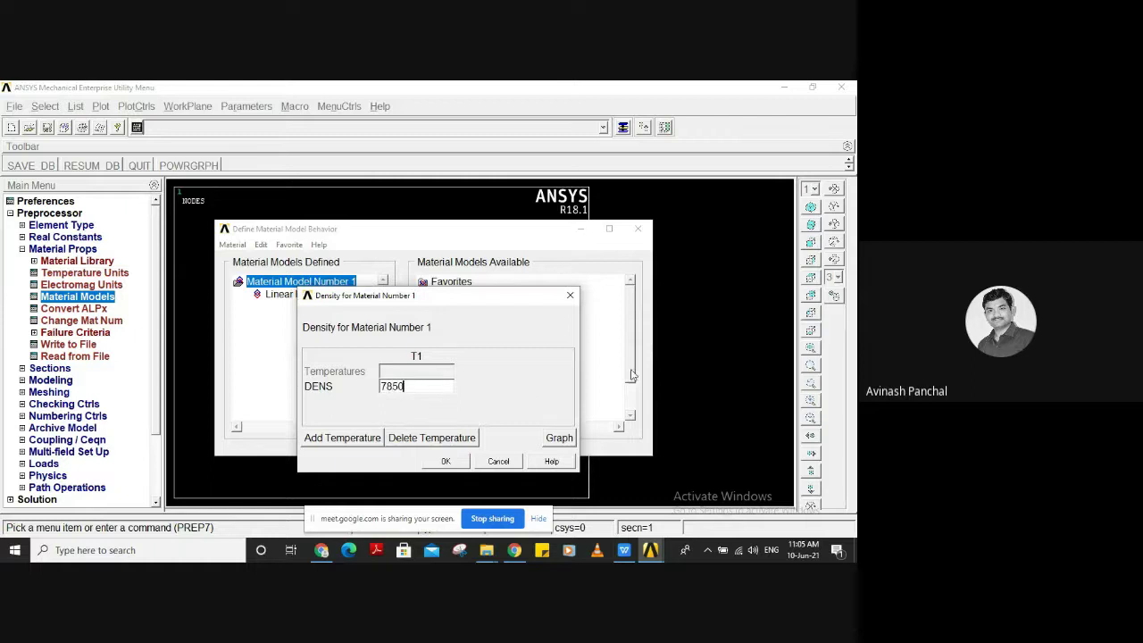
click(449, 462)
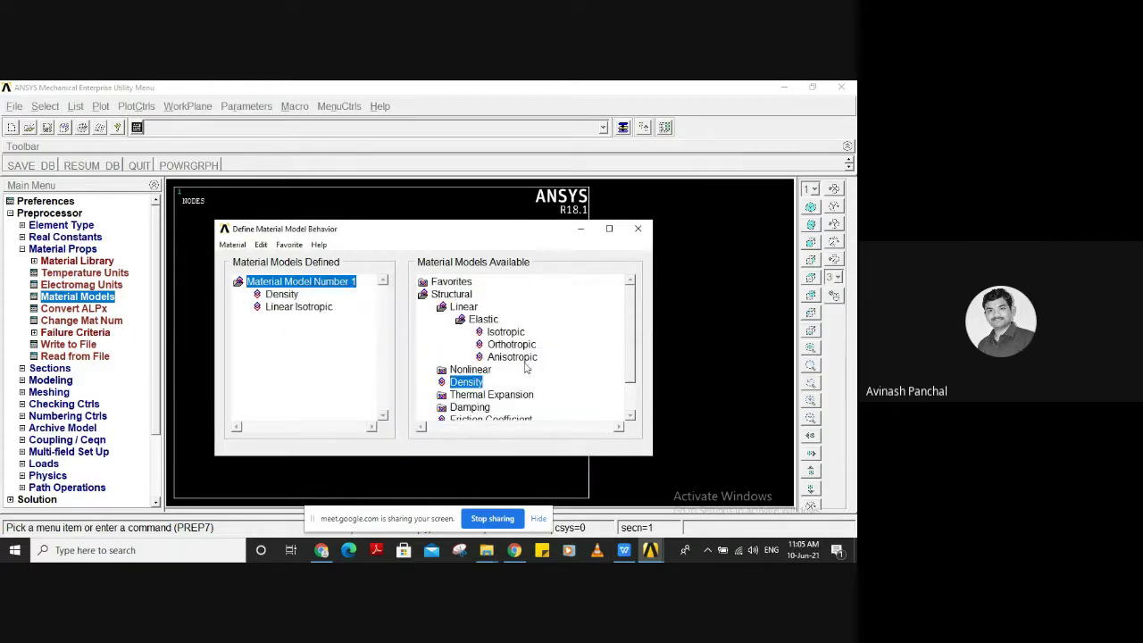
scroll(636, 347, down, 1)
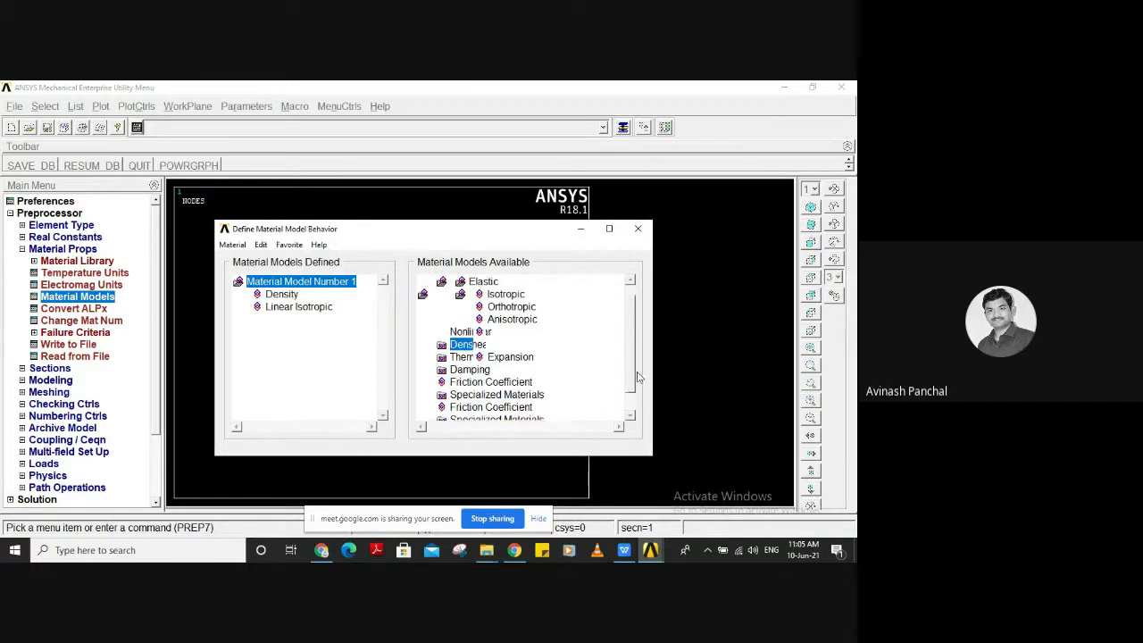
scroll(639, 386, up, 1)
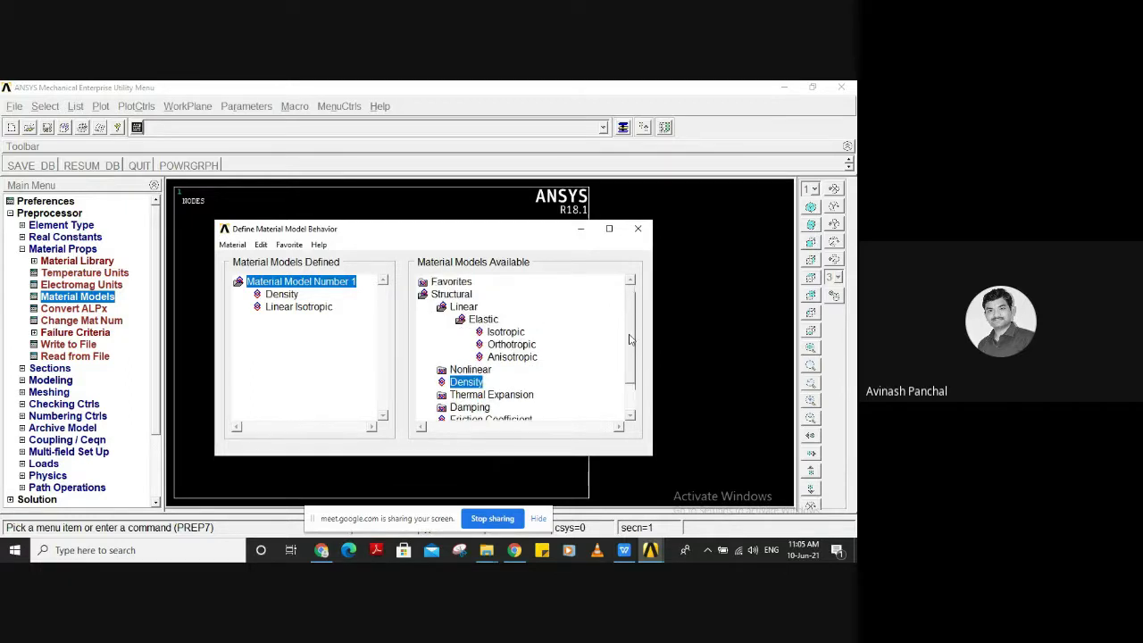
click(639, 231)
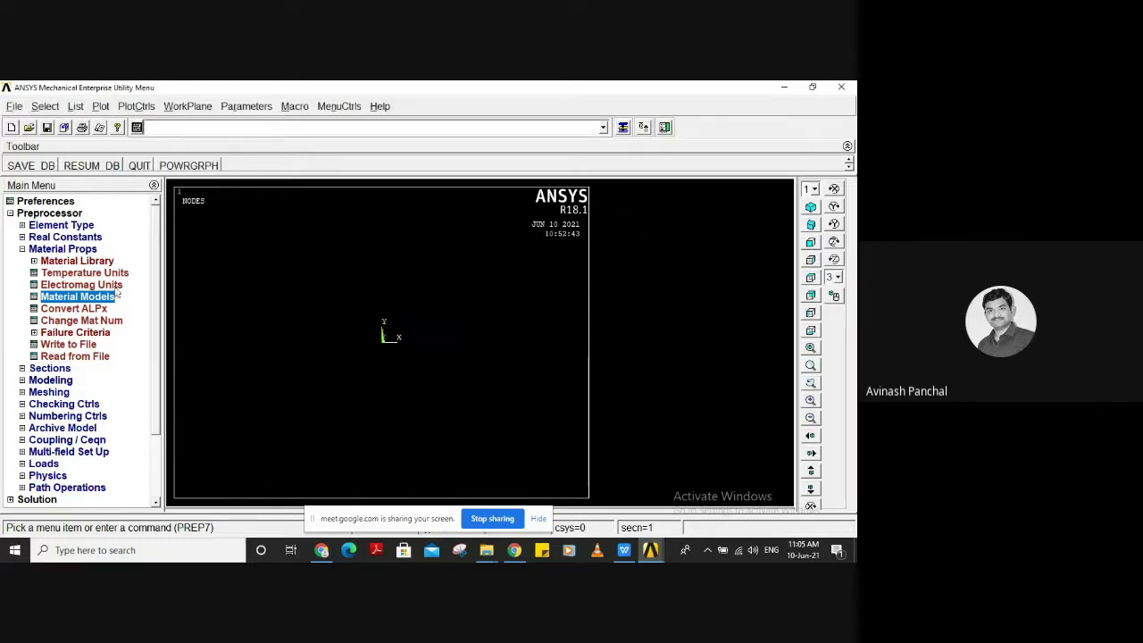
Create a 200 × 100 rectangle by two corners starting at WP (0, 0)
click(55, 250)
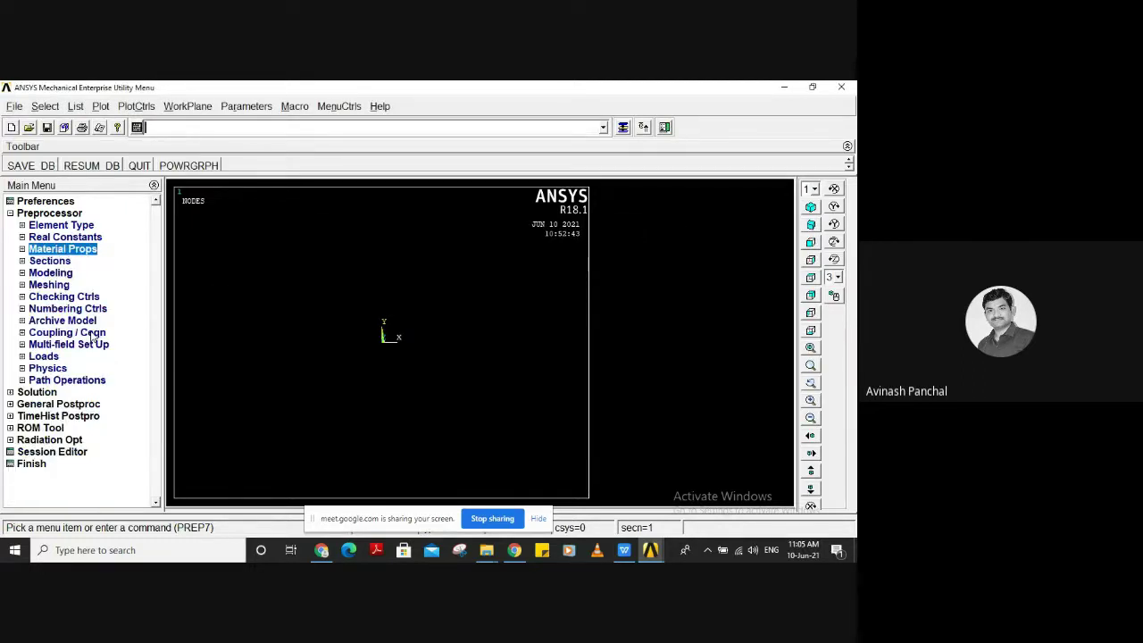
click(52, 272)
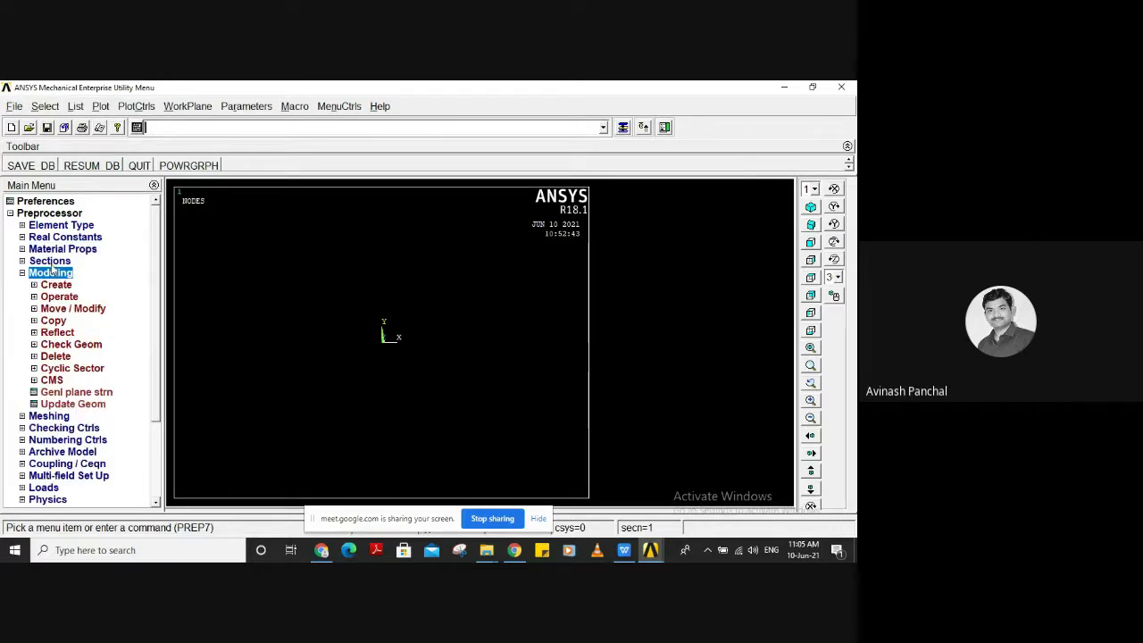
click(55, 284)
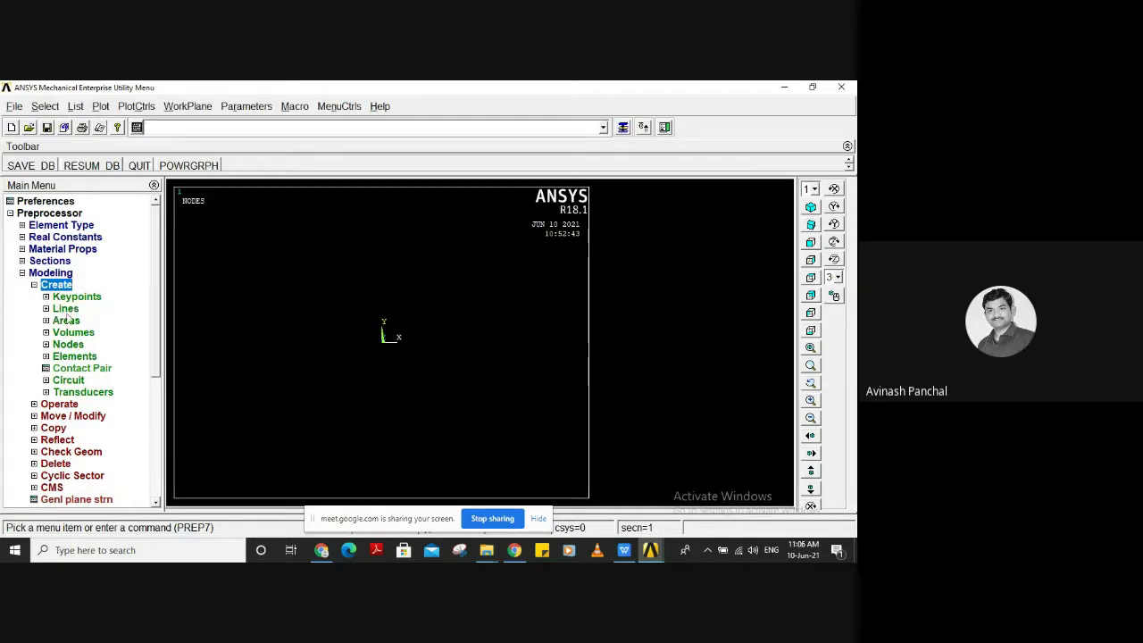
click(67, 323)
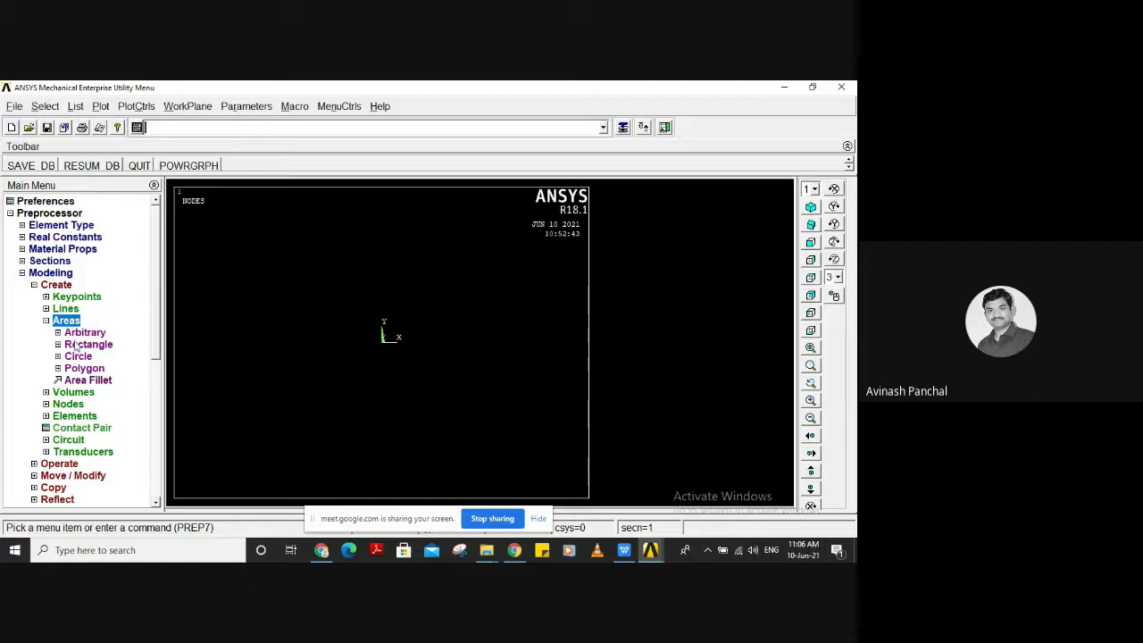
click(79, 345)
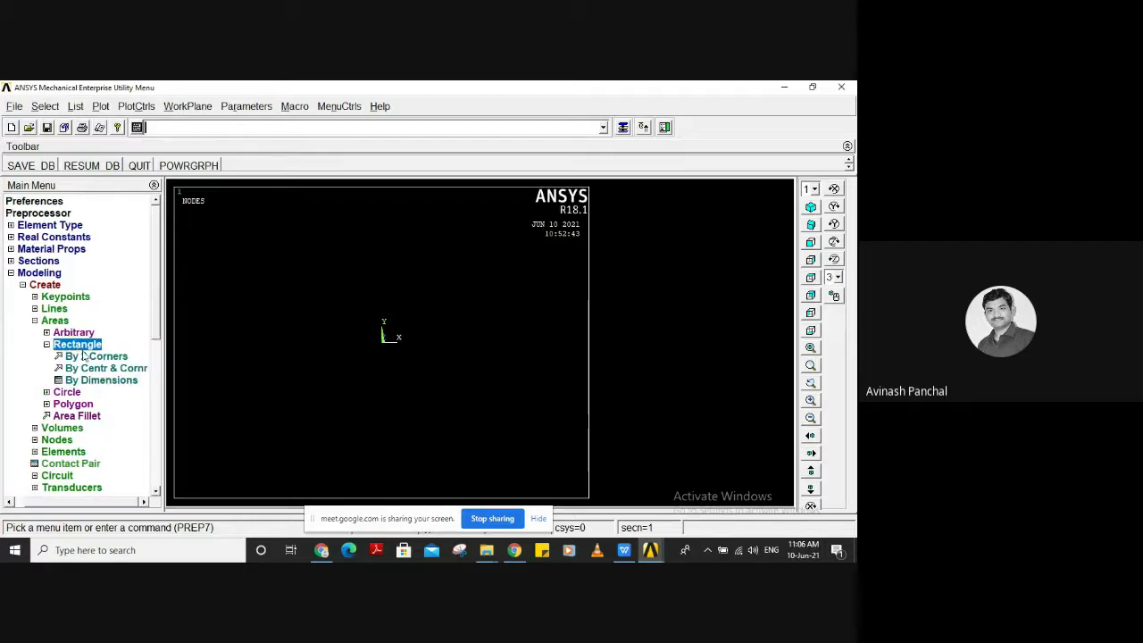
click(85, 356)
drag(102, 302, 265, 210)
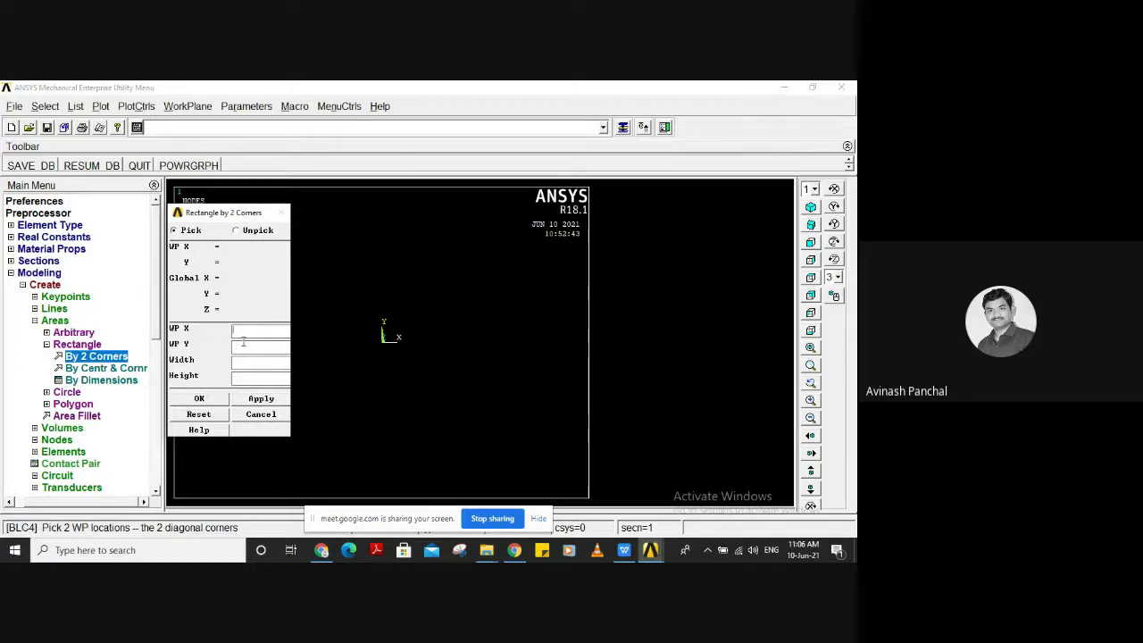
text(0)
key(Tab)
text(0)
key(Tab)
text(200100)
click(186, 398)
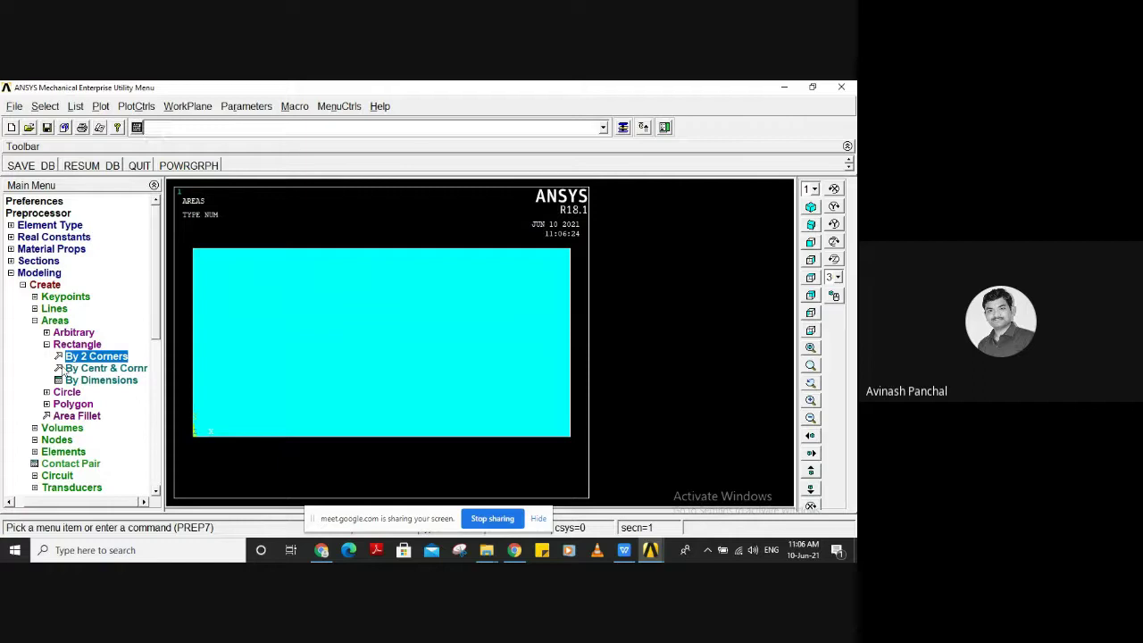
click(63, 326)
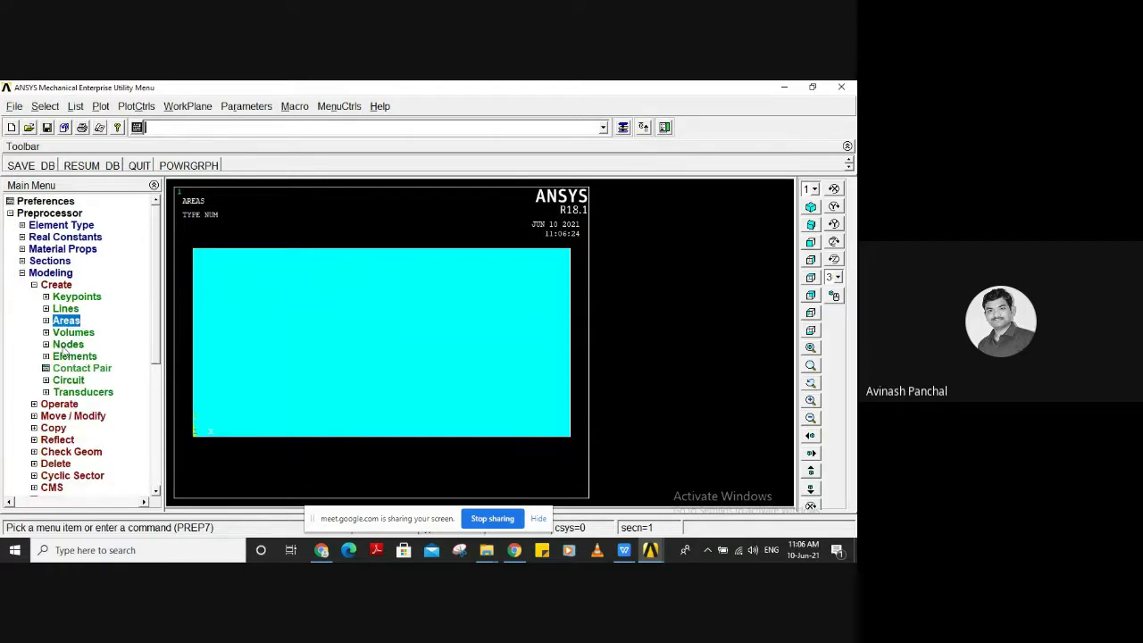
Draw a solid circle of radius 20 centred at WP (100, 50)
click(62, 322)
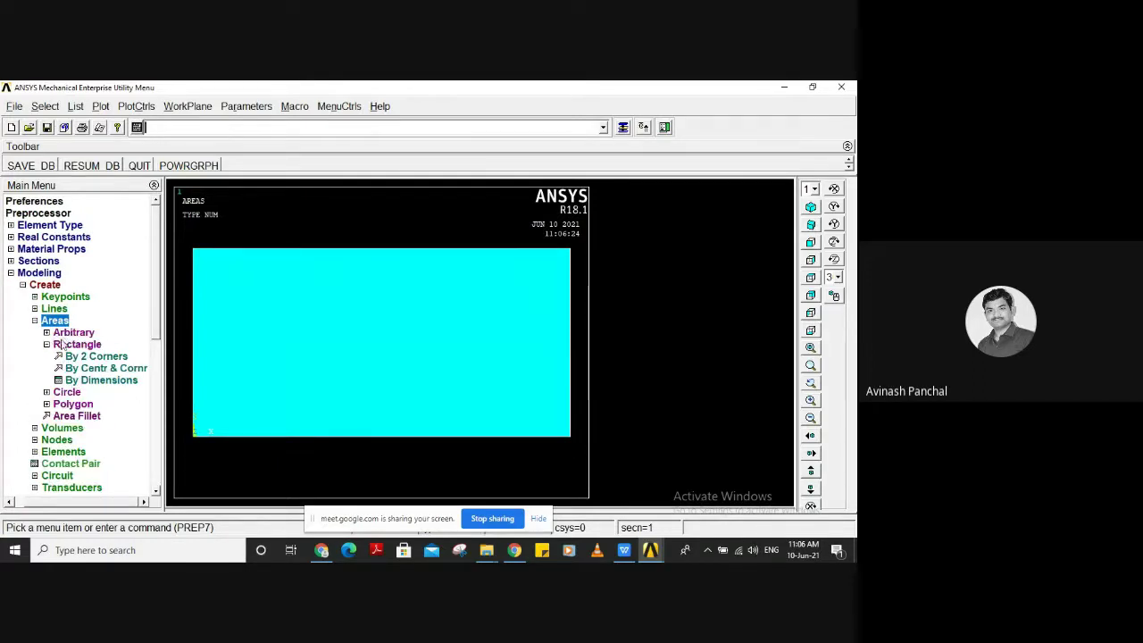
click(66, 345)
click(78, 356)
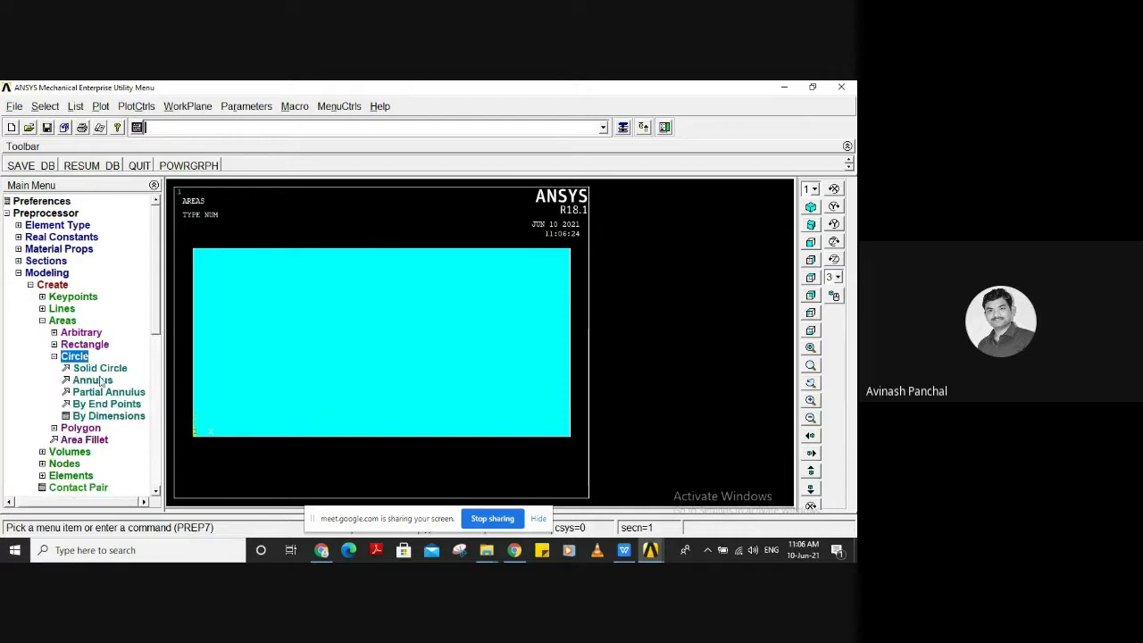
click(104, 369)
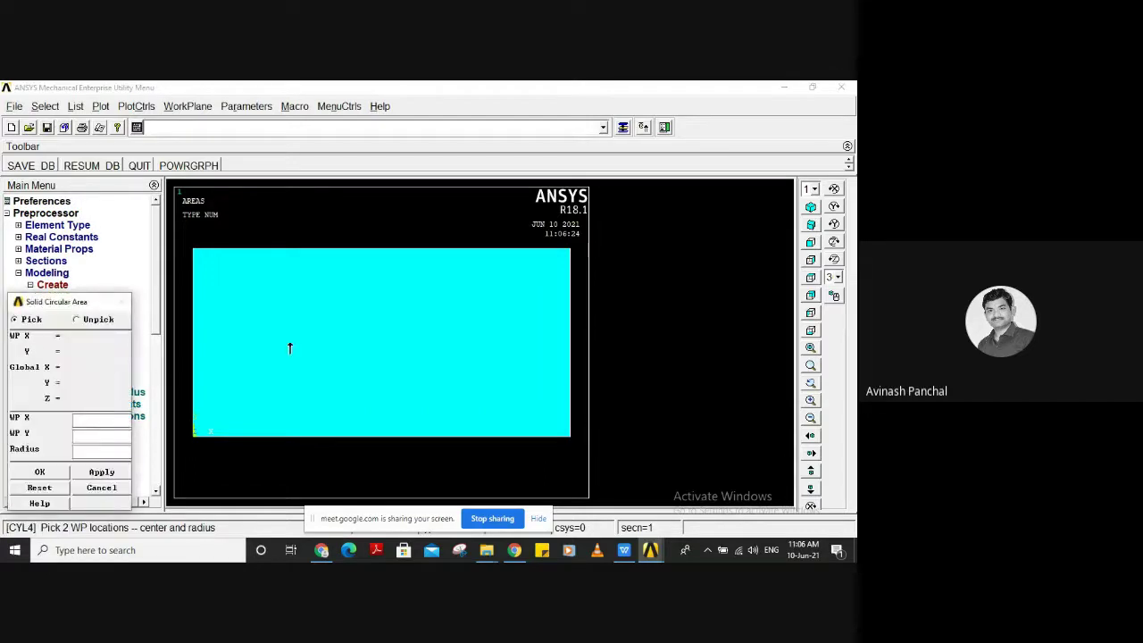
drag(71, 307, 107, 211)
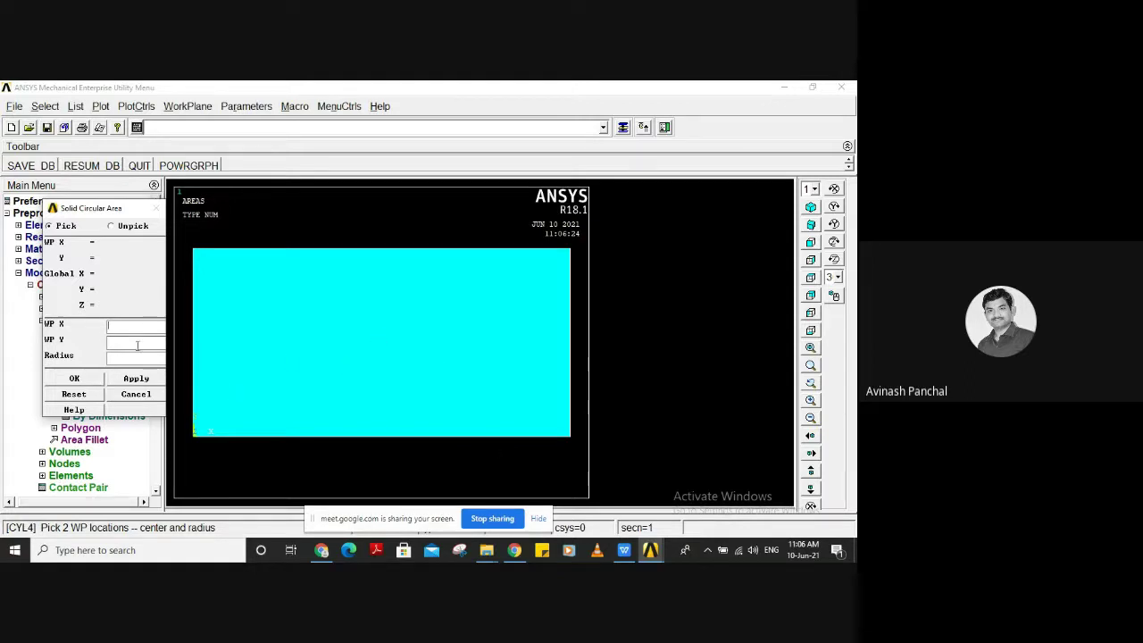
text(100)
text(50)
click(153, 356)
text(20)
click(96, 382)
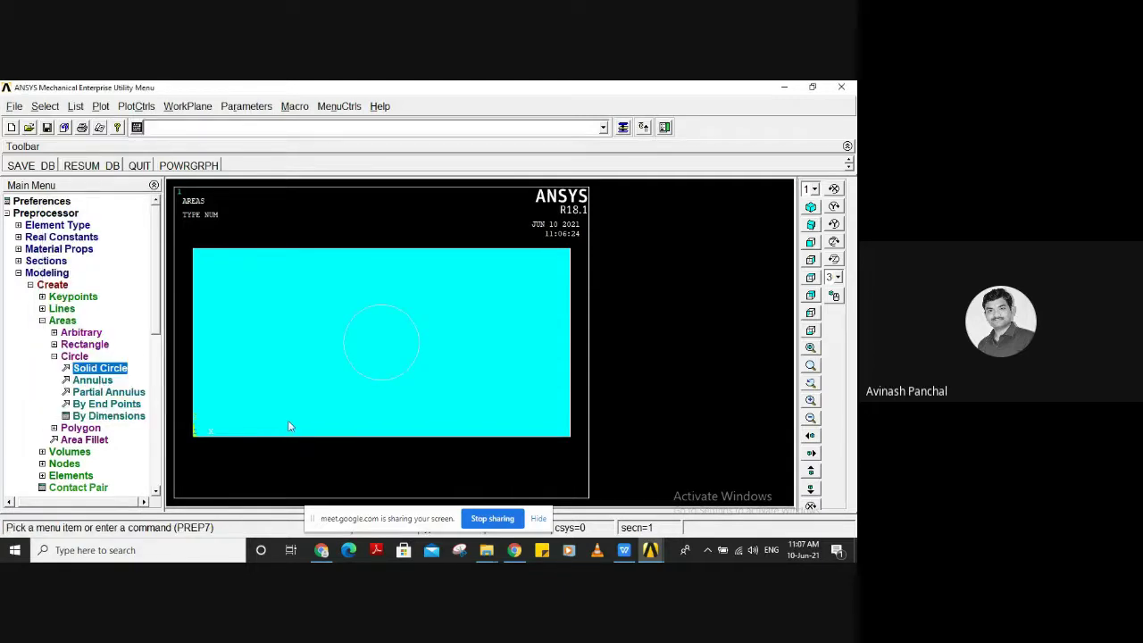
click(56, 286)
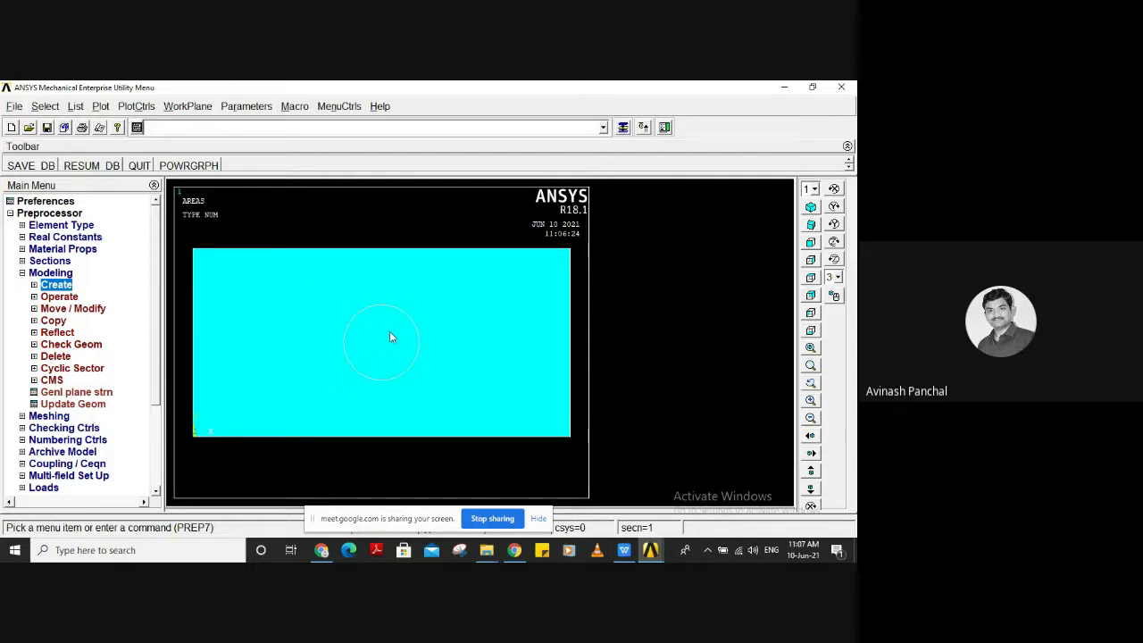
click(59, 296)
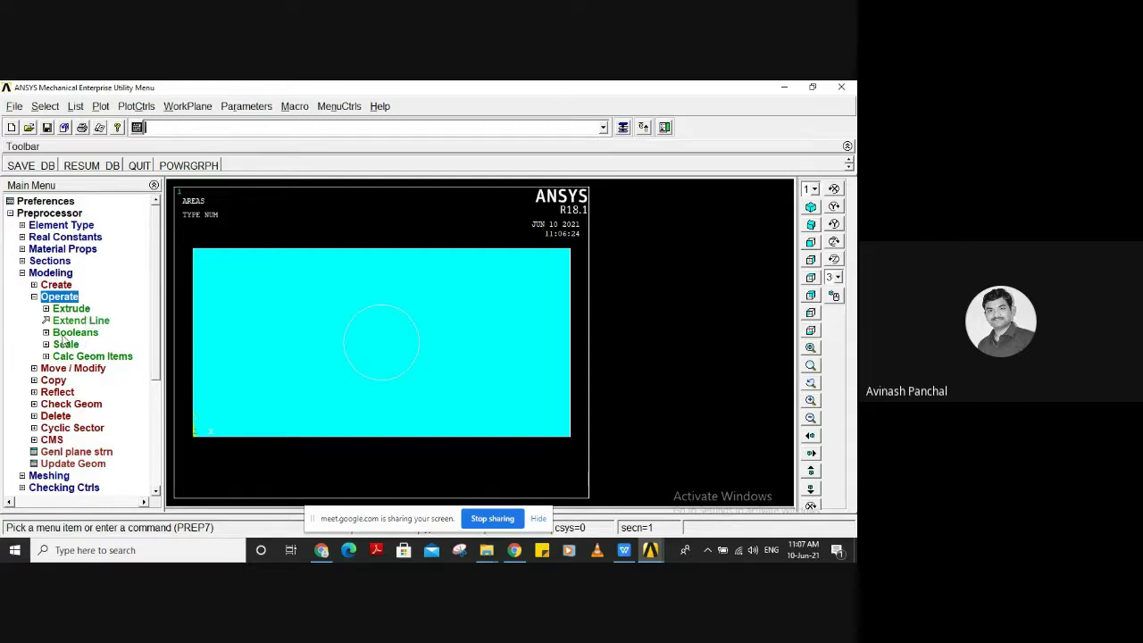
click(67, 332)
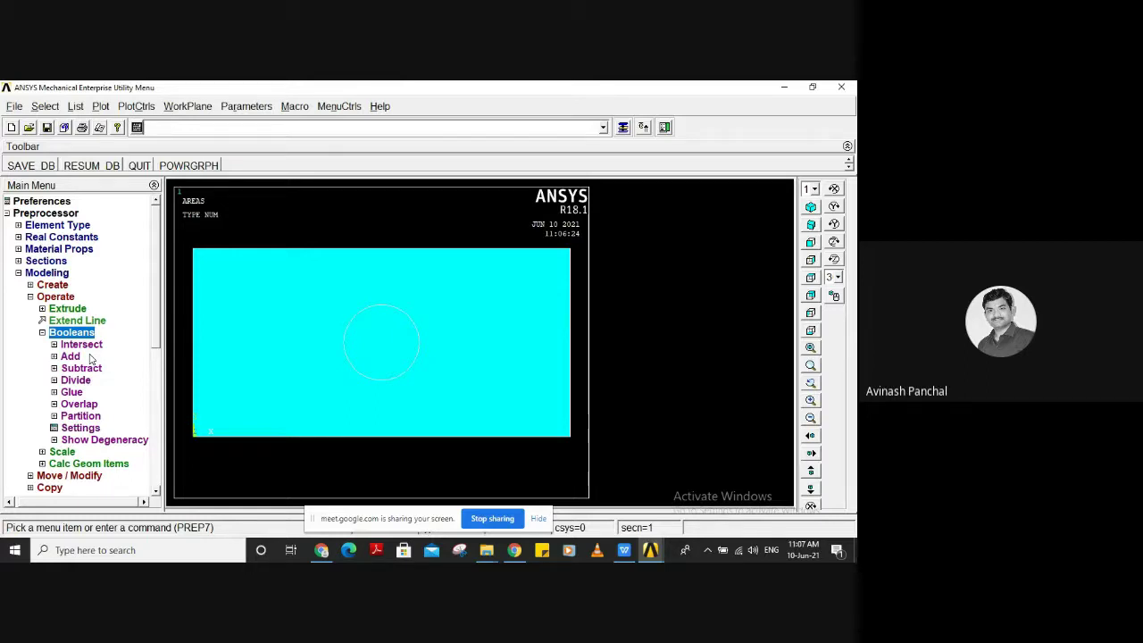
click(82, 368)
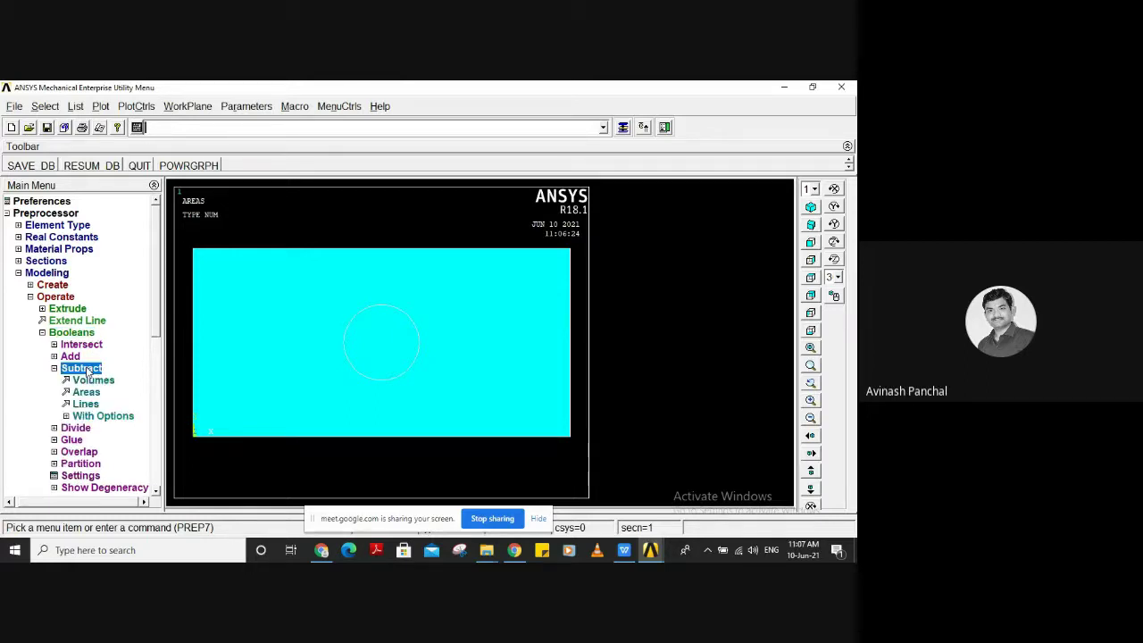
click(89, 392)
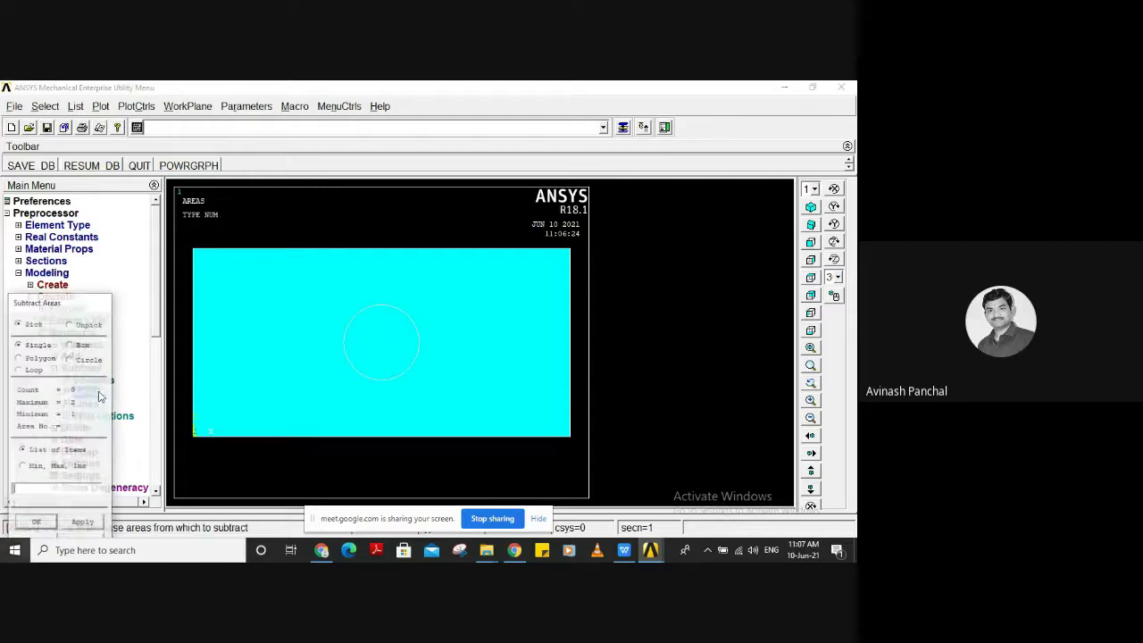
click(281, 318)
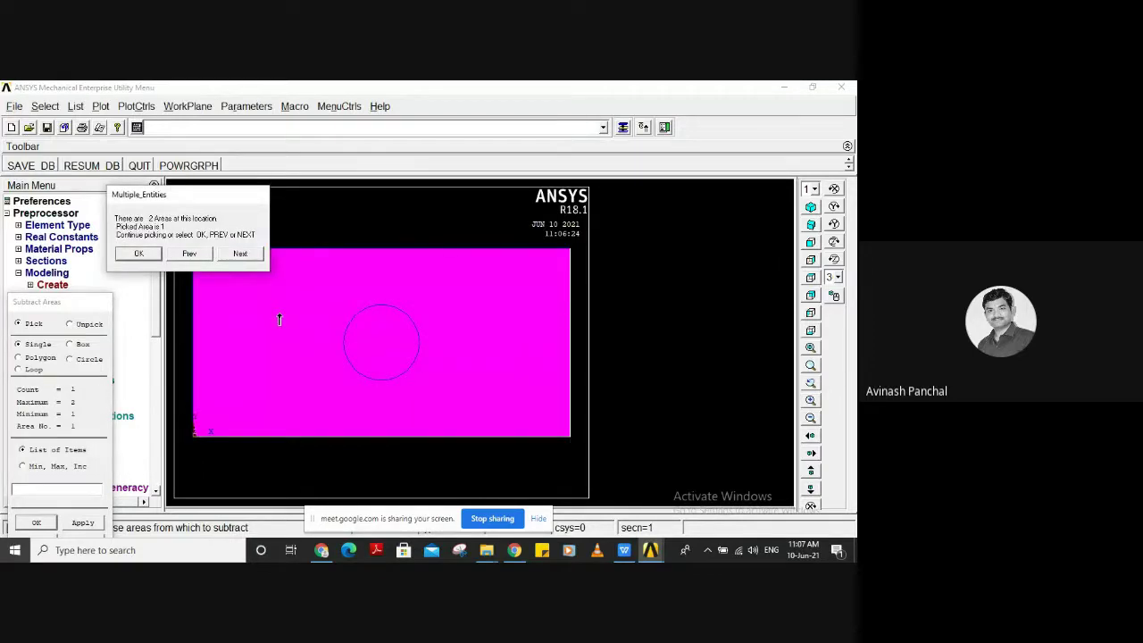
click(143, 254)
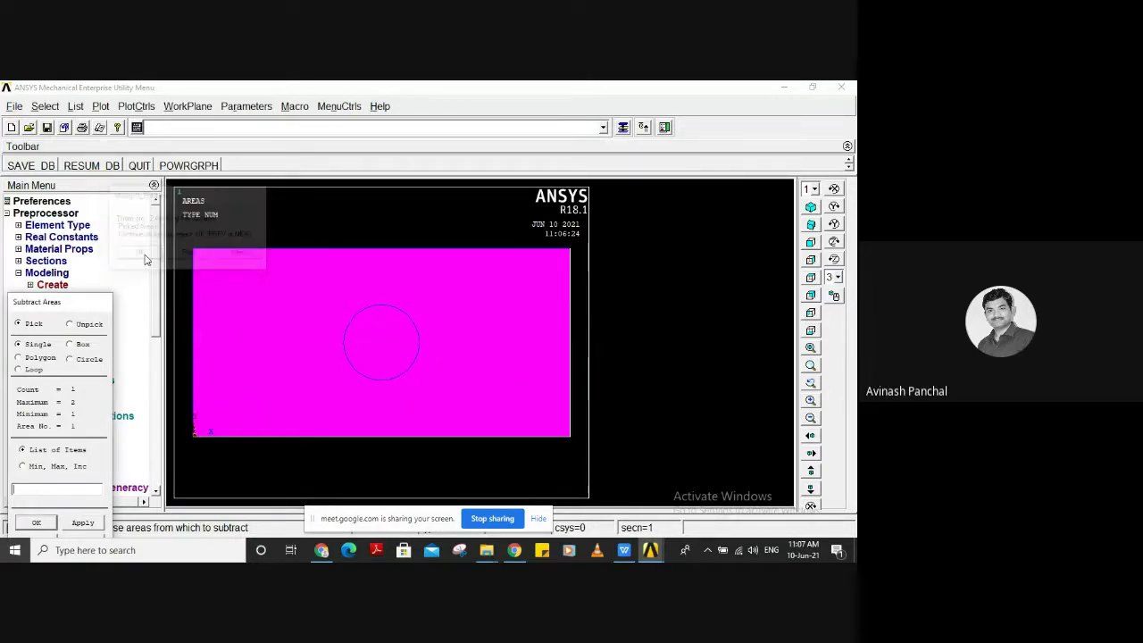
click(370, 349)
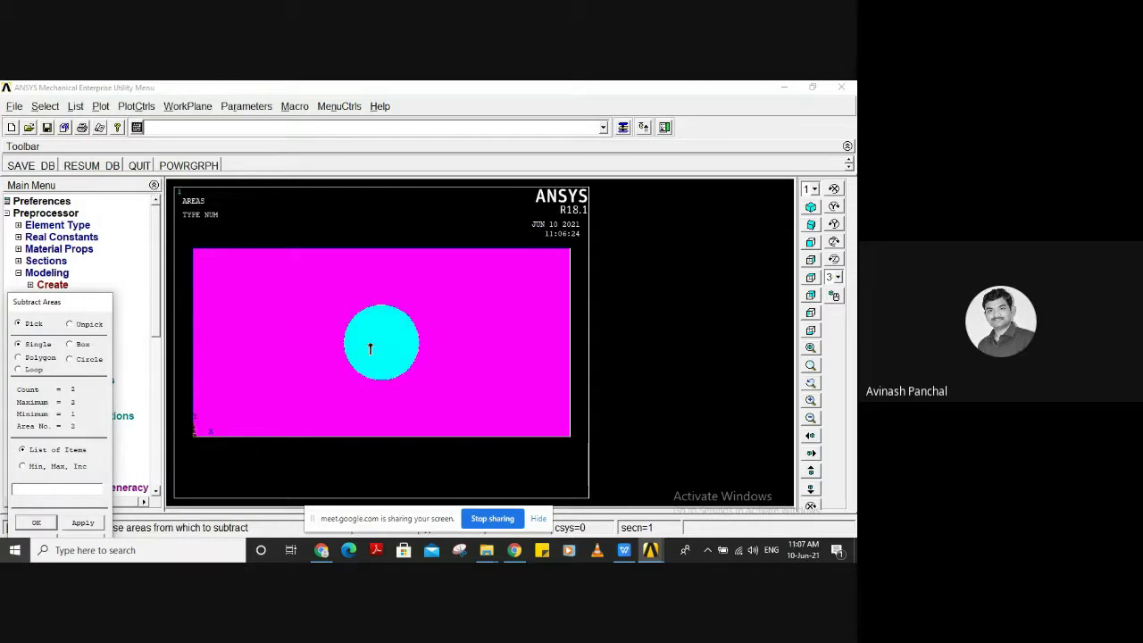
click(36, 523)
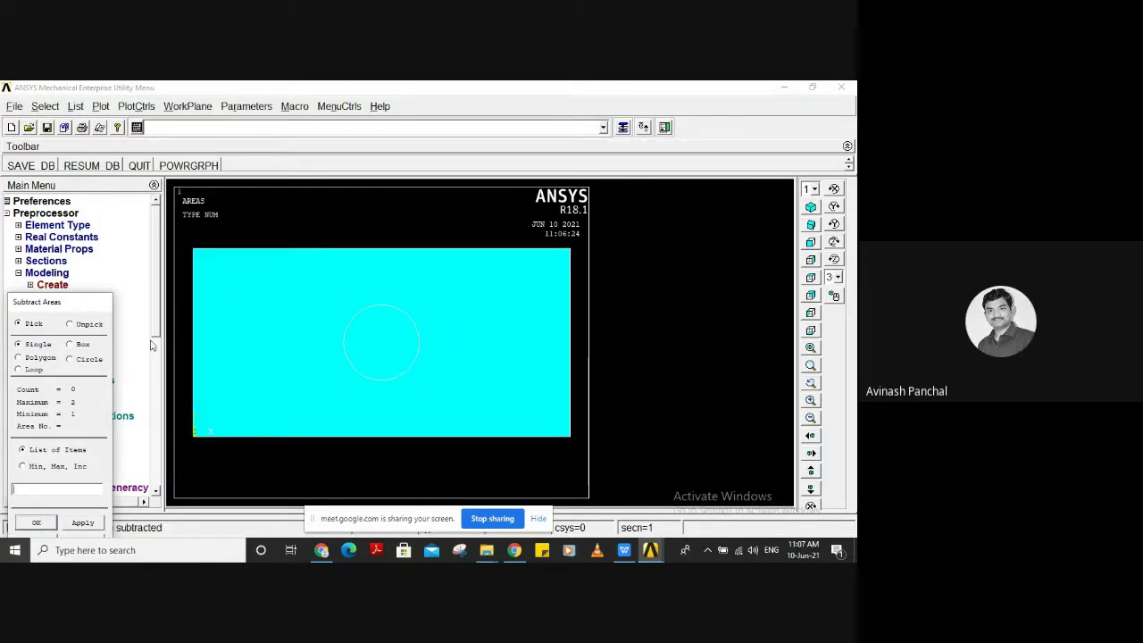
drag(85, 302, 116, 192)
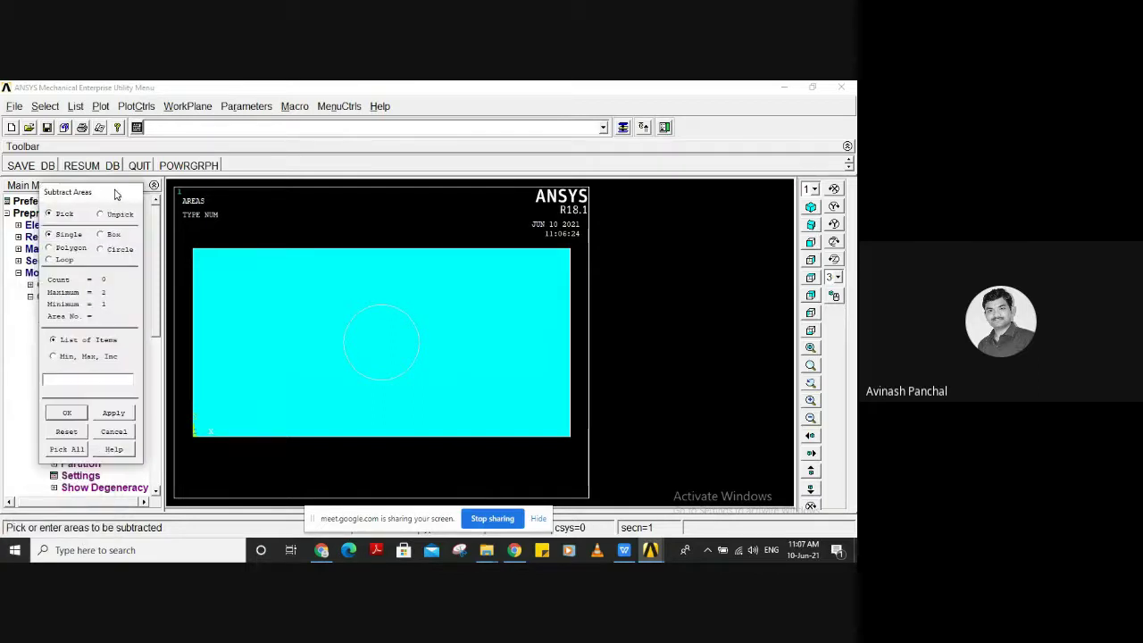
click(249, 367)
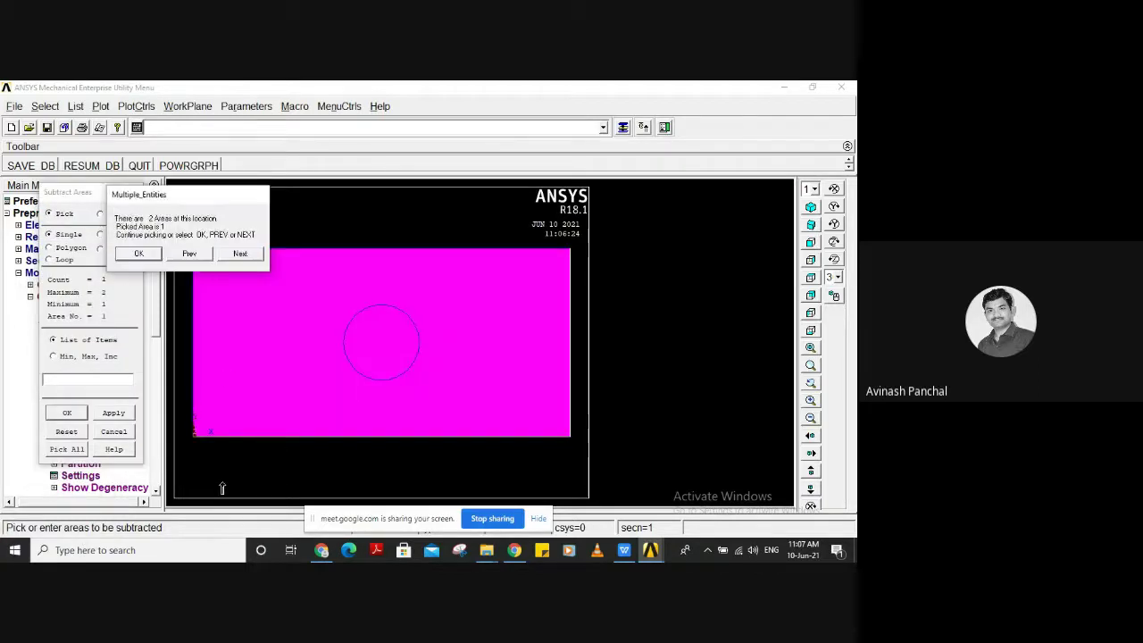
click(140, 254)
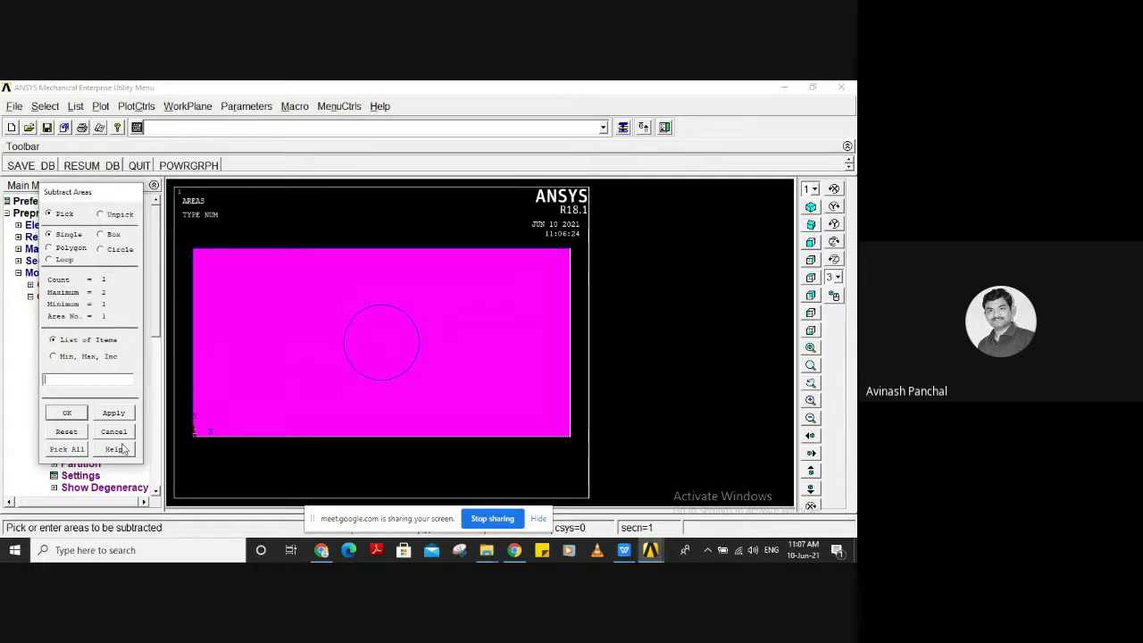
click(71, 415)
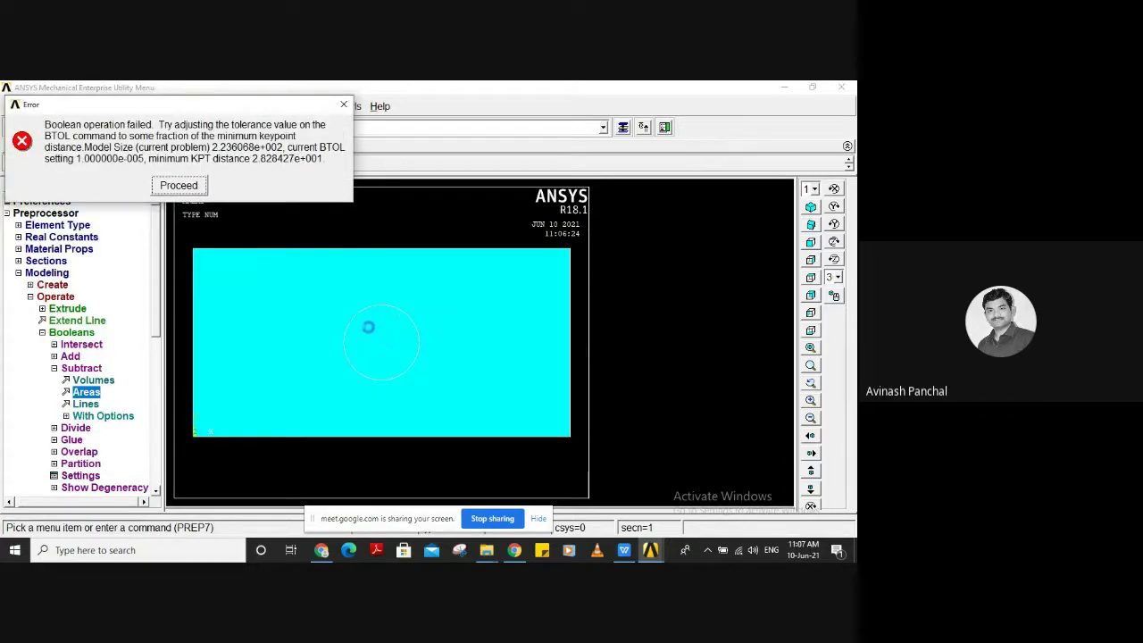
key(Return)
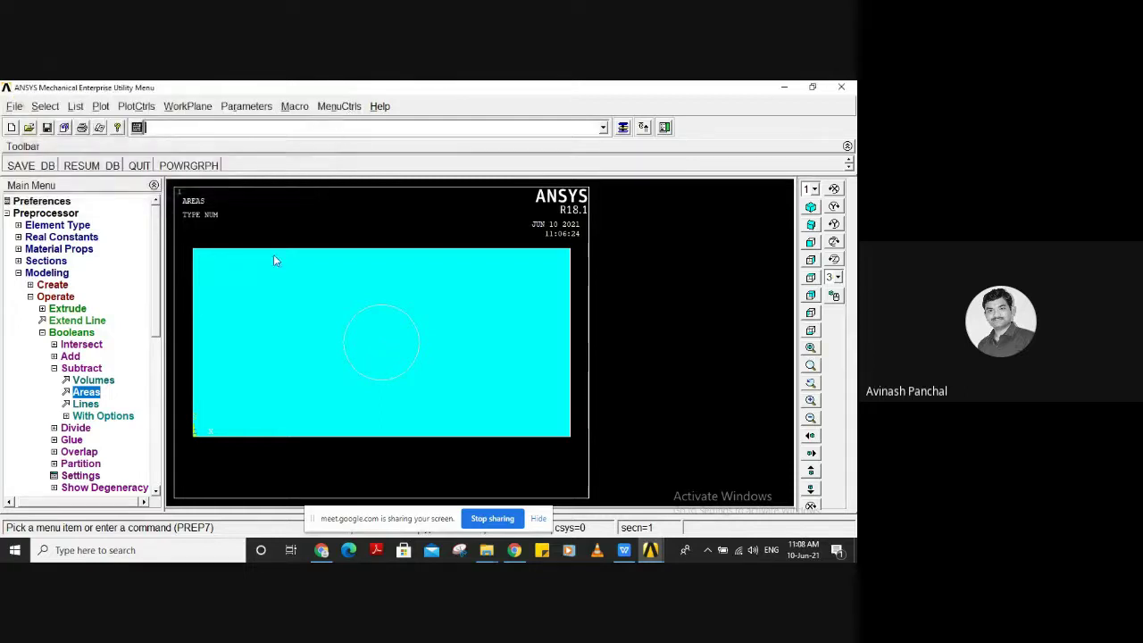
Subtract the circle area from the plate area, leaving a radius-20 hole
click(86, 396)
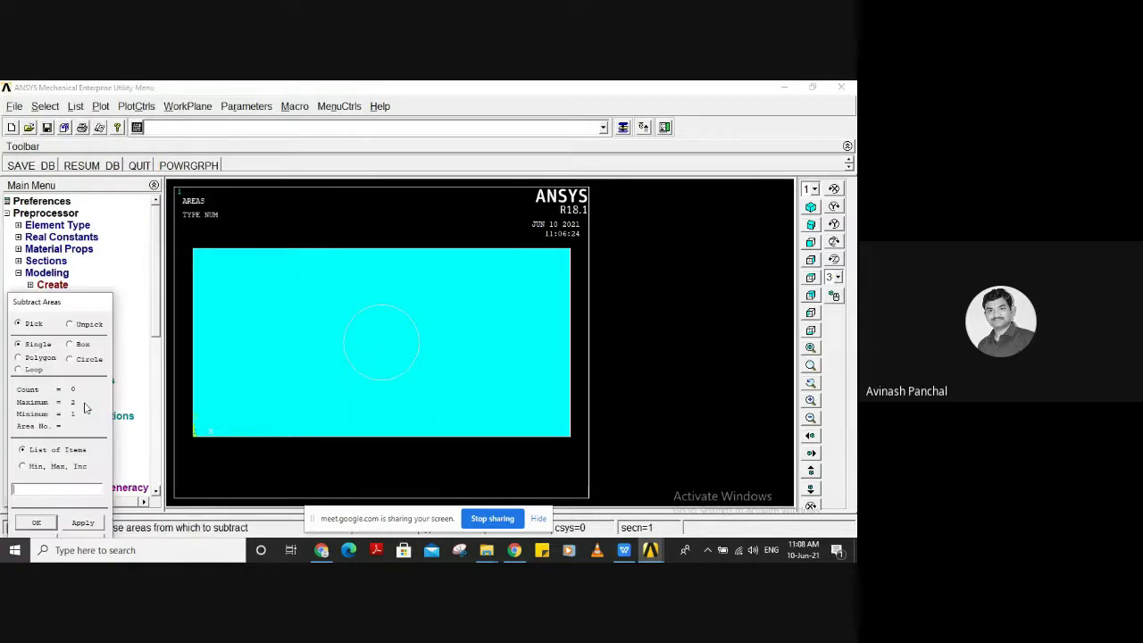
click(255, 304)
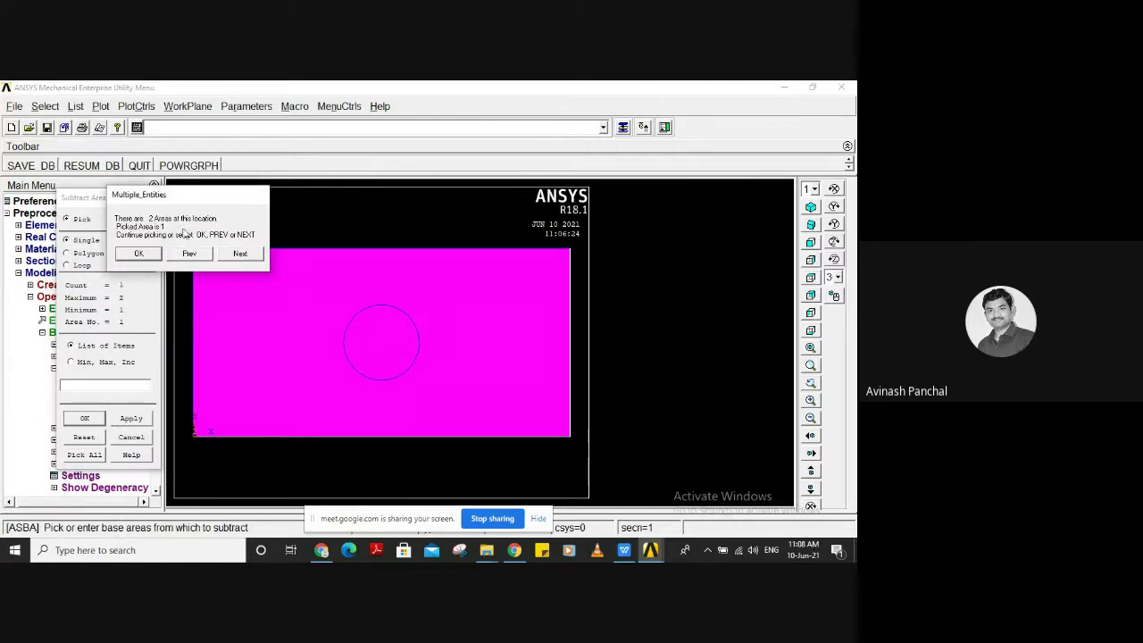
click(138, 253)
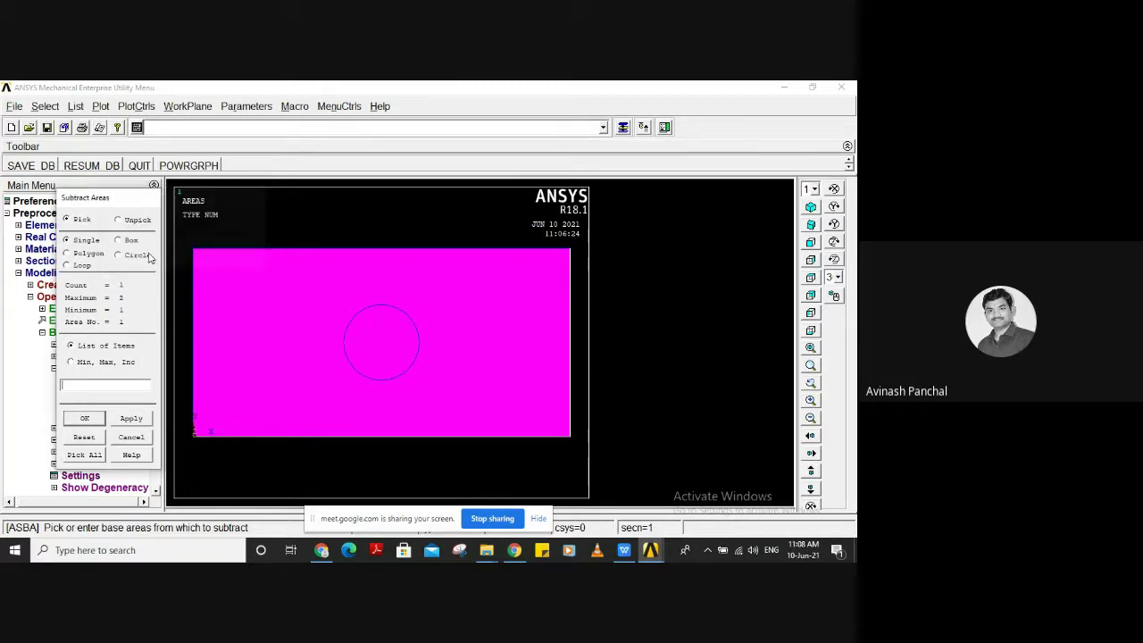
click(90, 419)
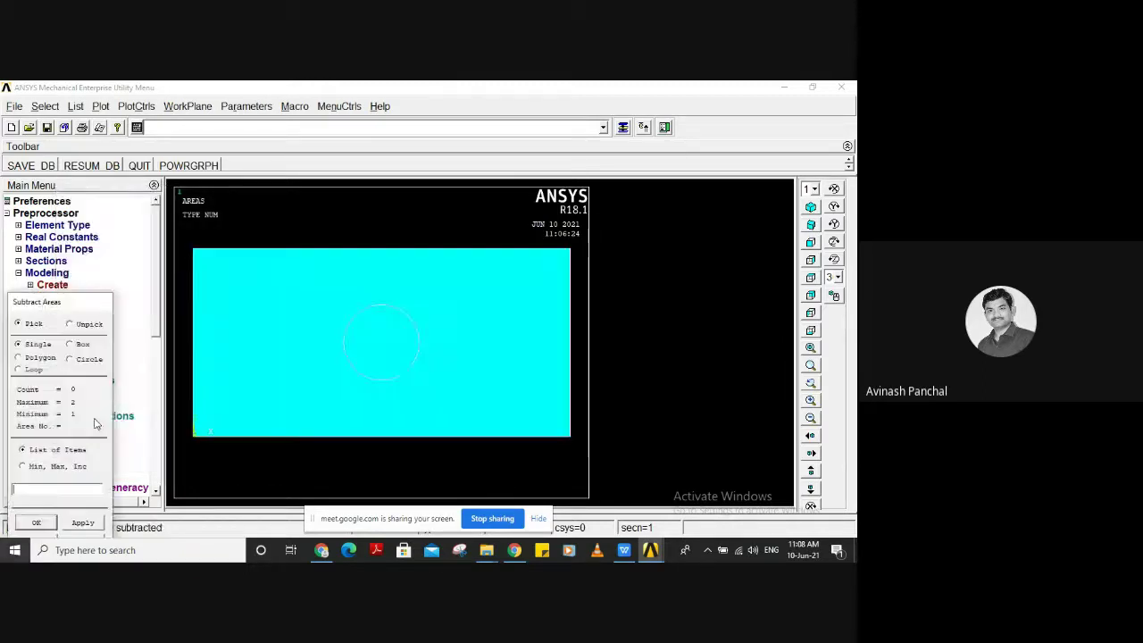
click(381, 355)
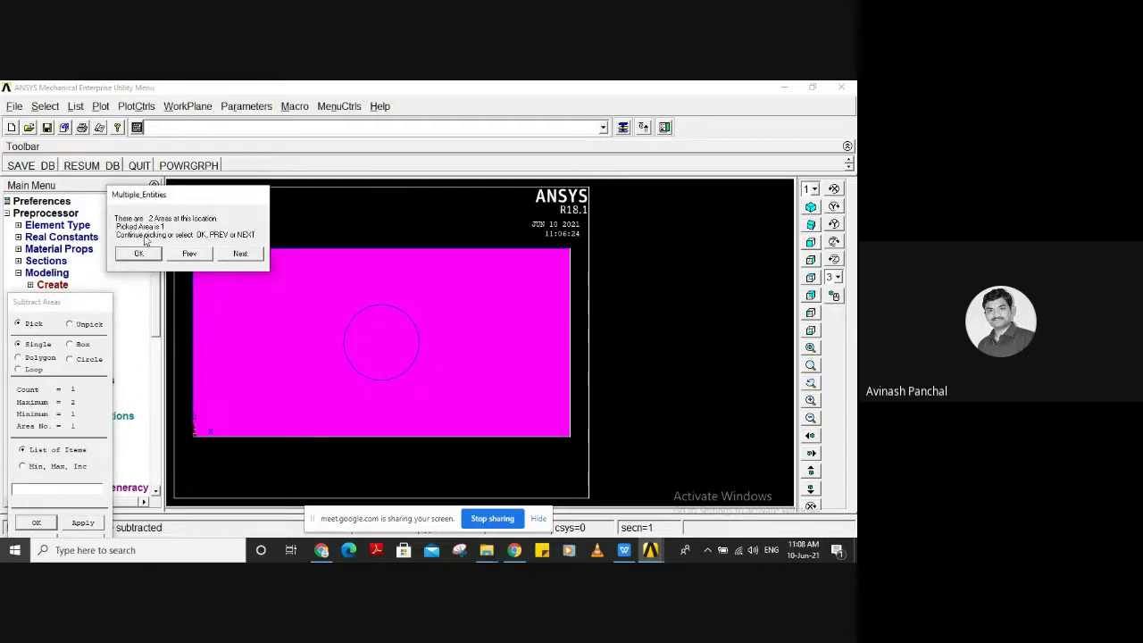
click(241, 255)
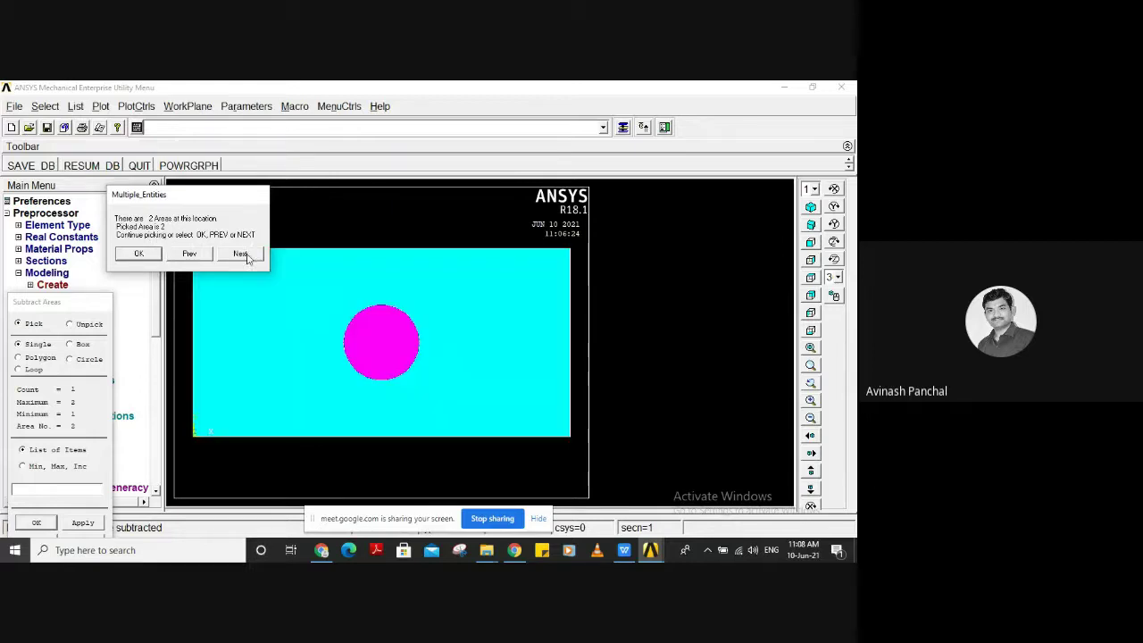
click(149, 255)
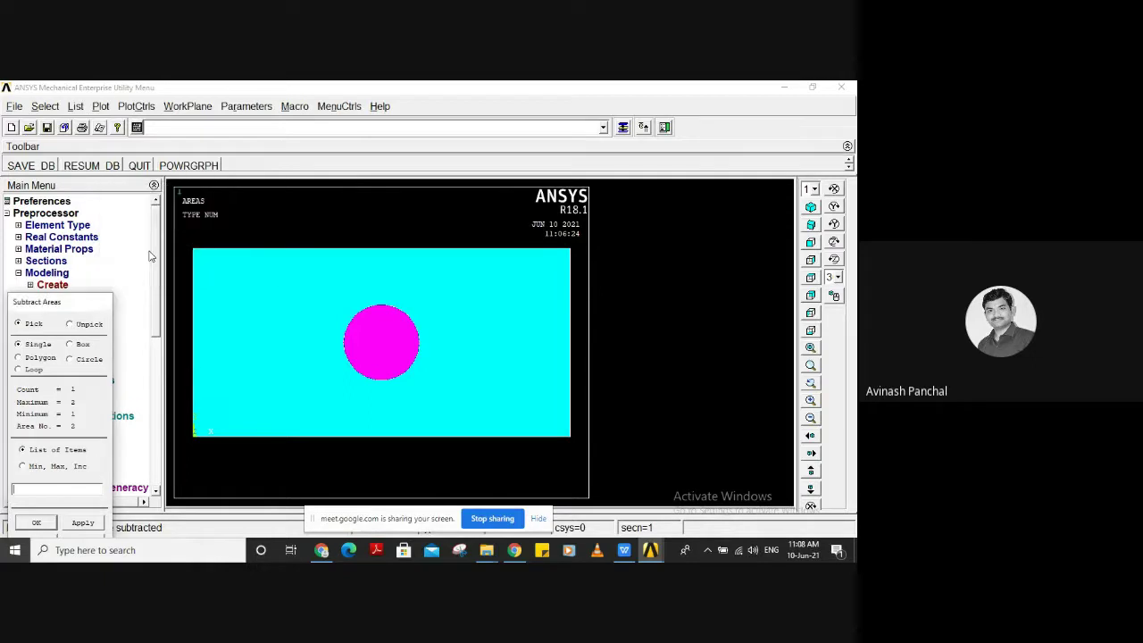
click(34, 524)
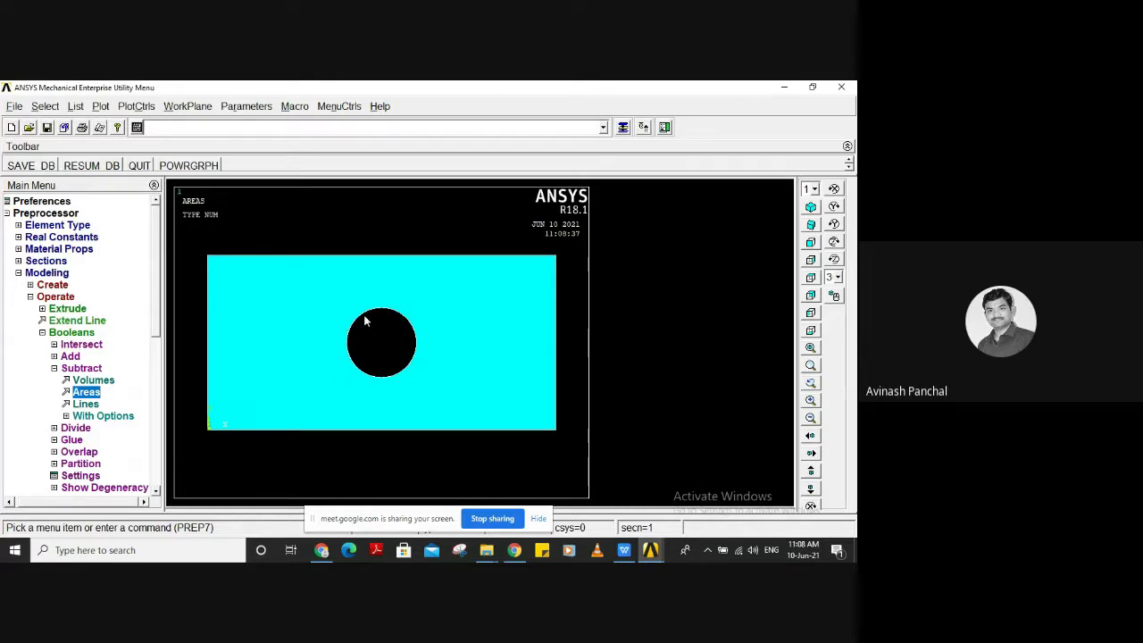
Set a manual element edge length of 10 for all areas
click(62, 332)
click(59, 297)
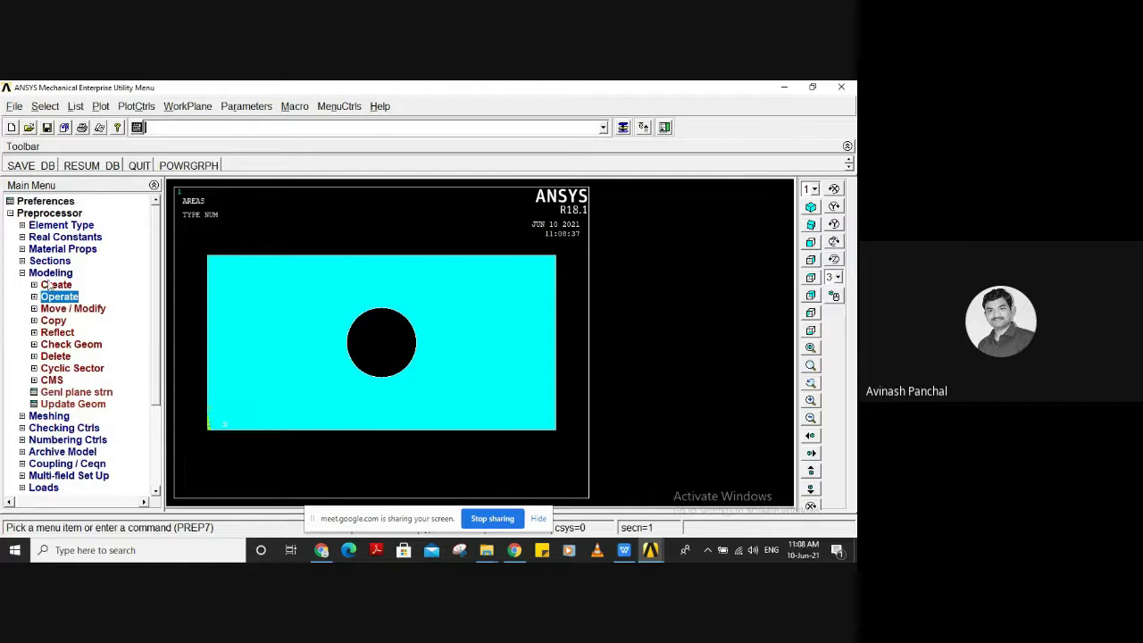
click(54, 273)
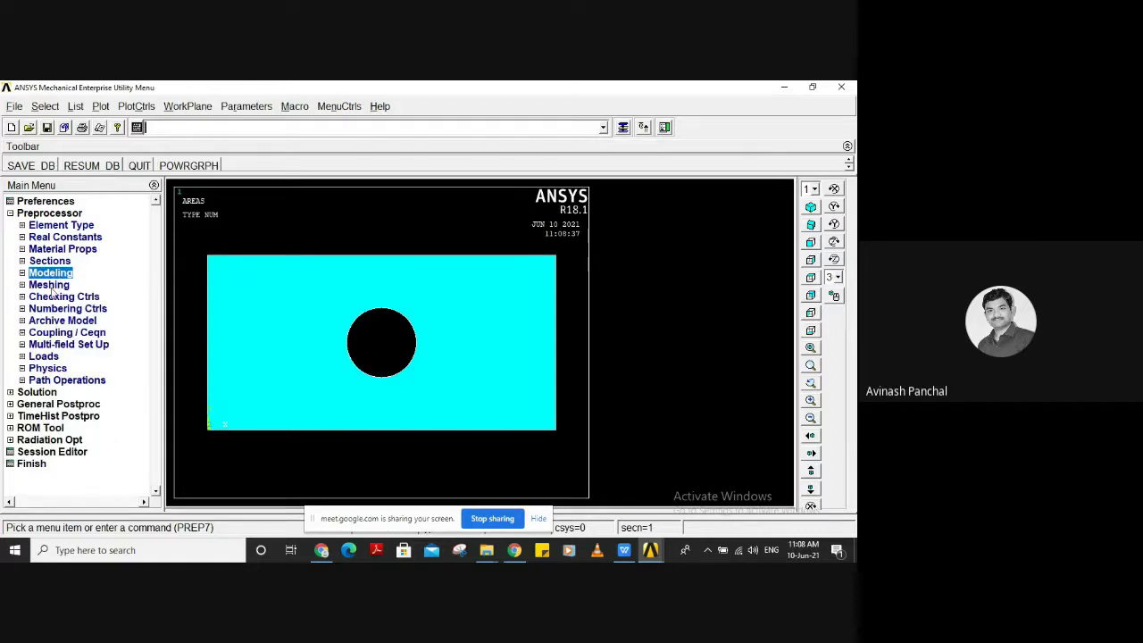
click(49, 285)
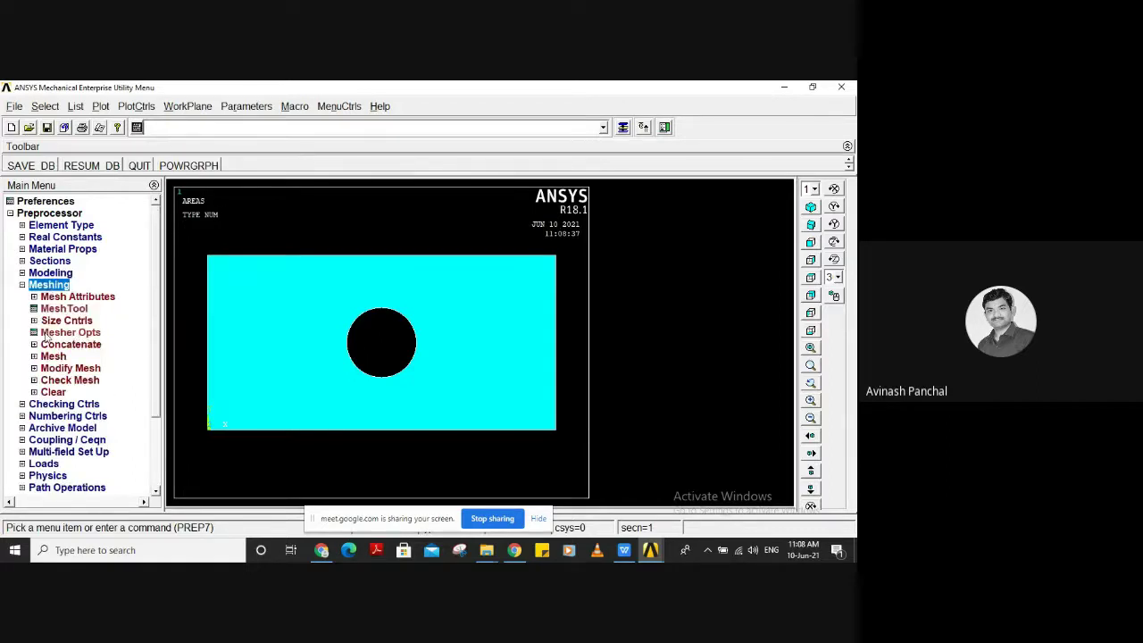
click(61, 321)
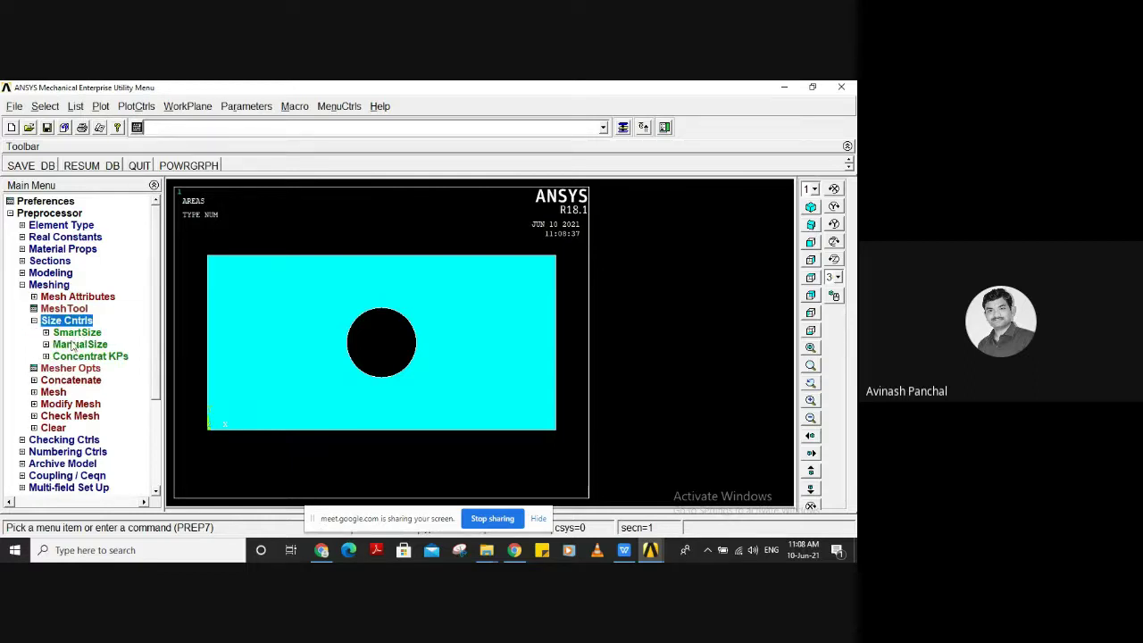
click(79, 344)
click(80, 368)
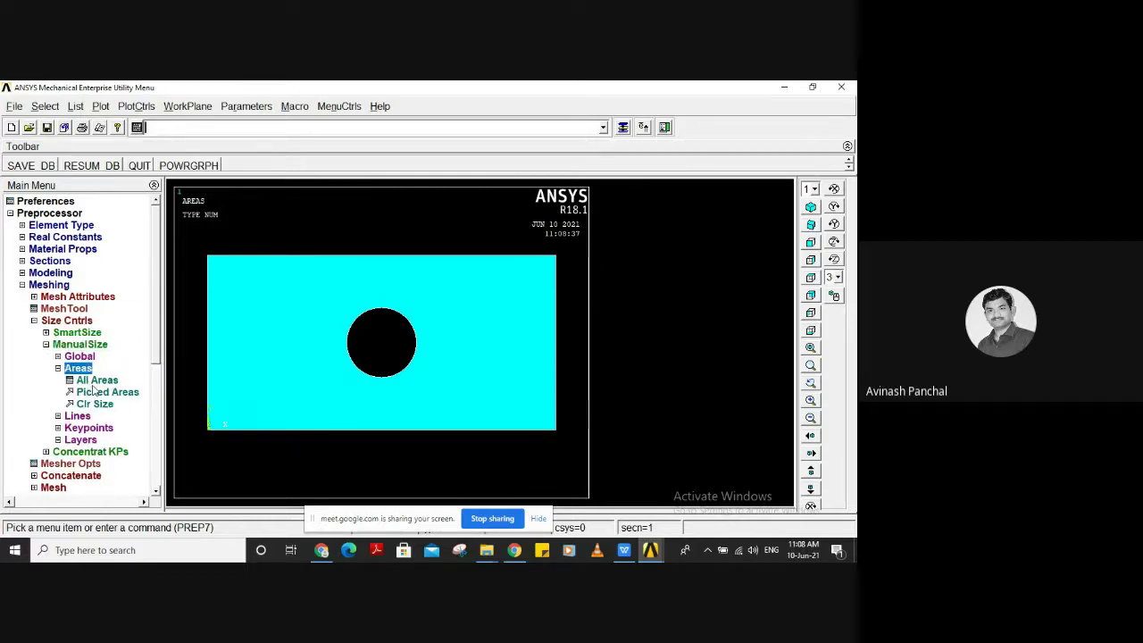
click(97, 382)
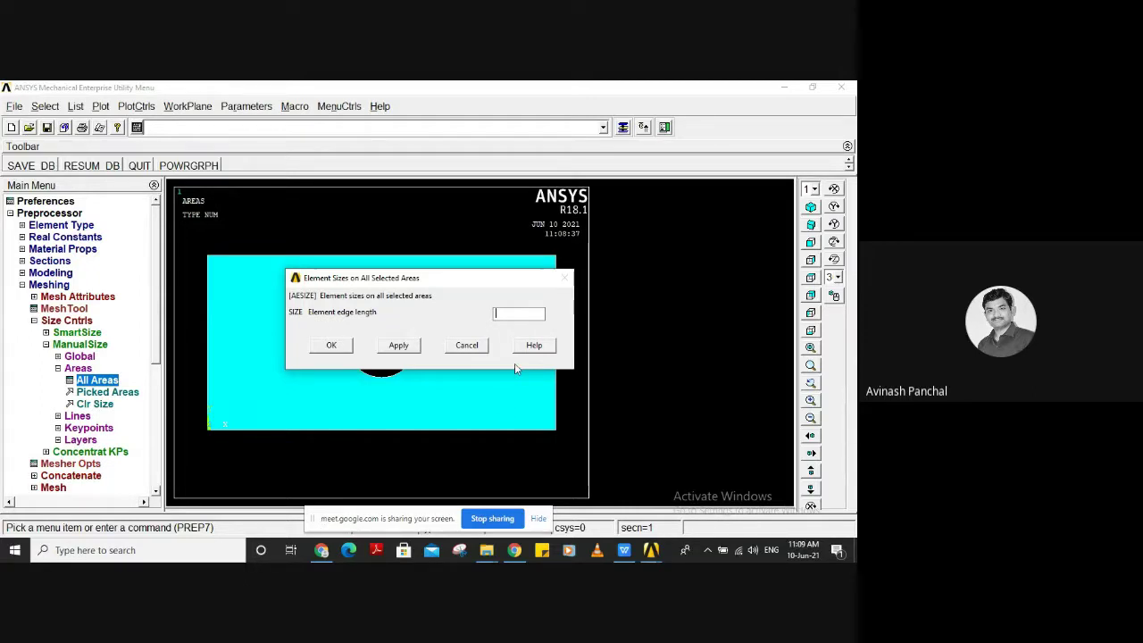
text(10)
click(331, 346)
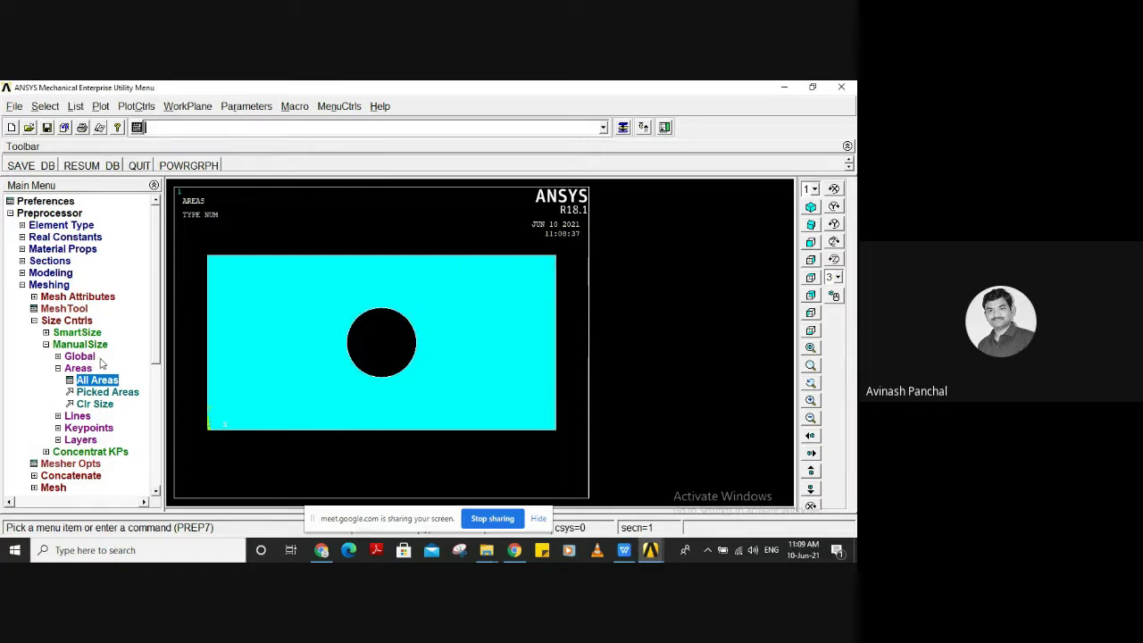
Free-mesh the holed plate area
click(64, 321)
click(57, 356)
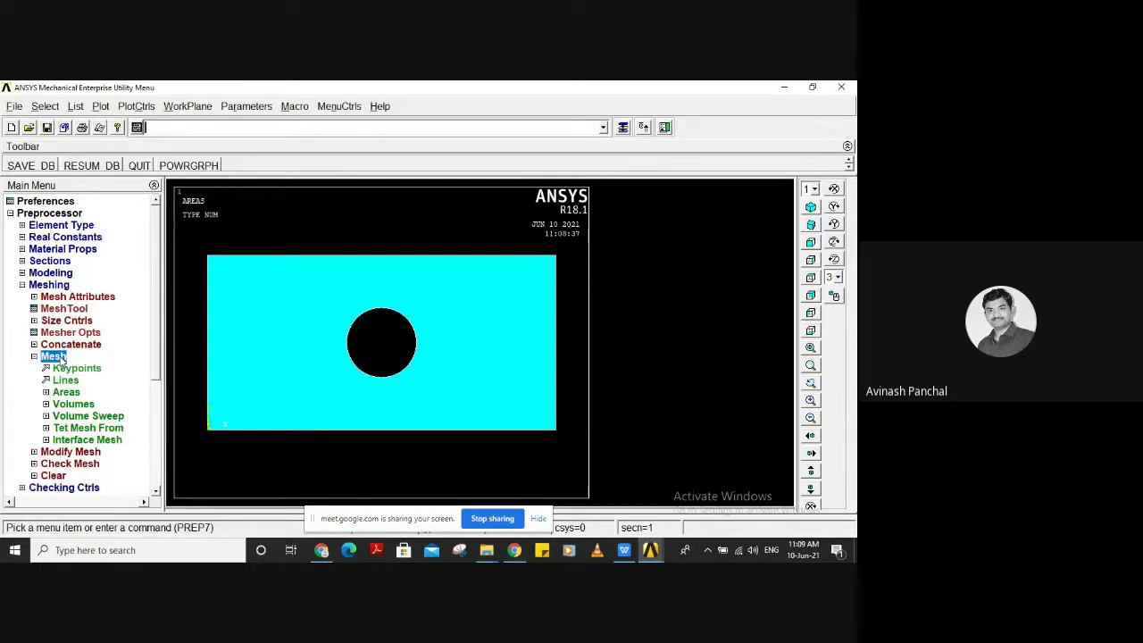
click(63, 392)
click(89, 419)
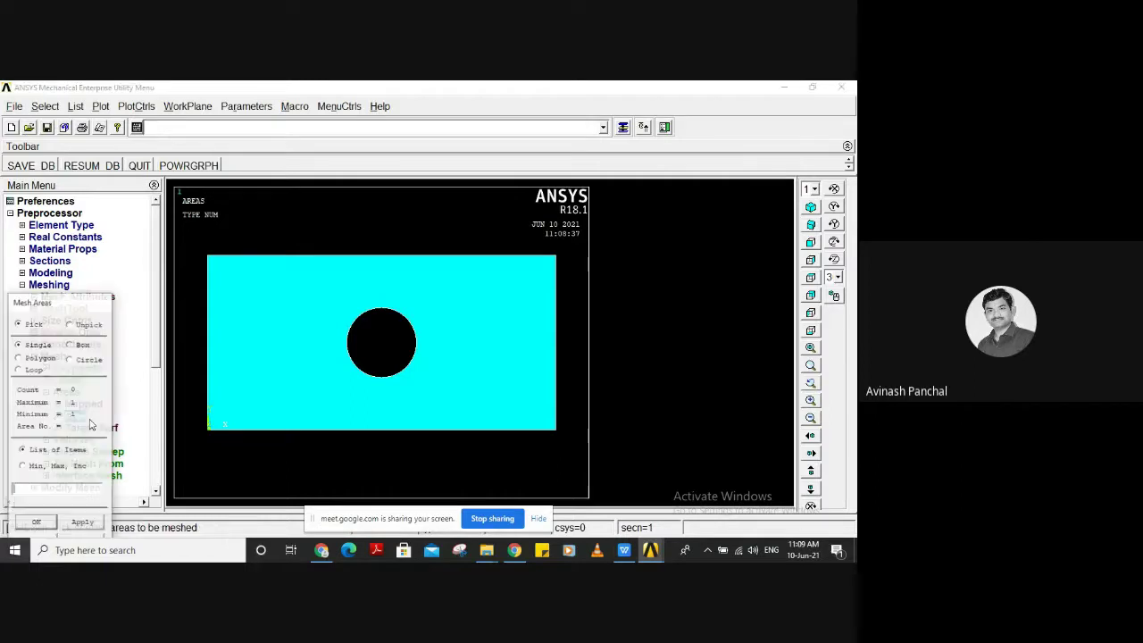
click(286, 388)
click(37, 521)
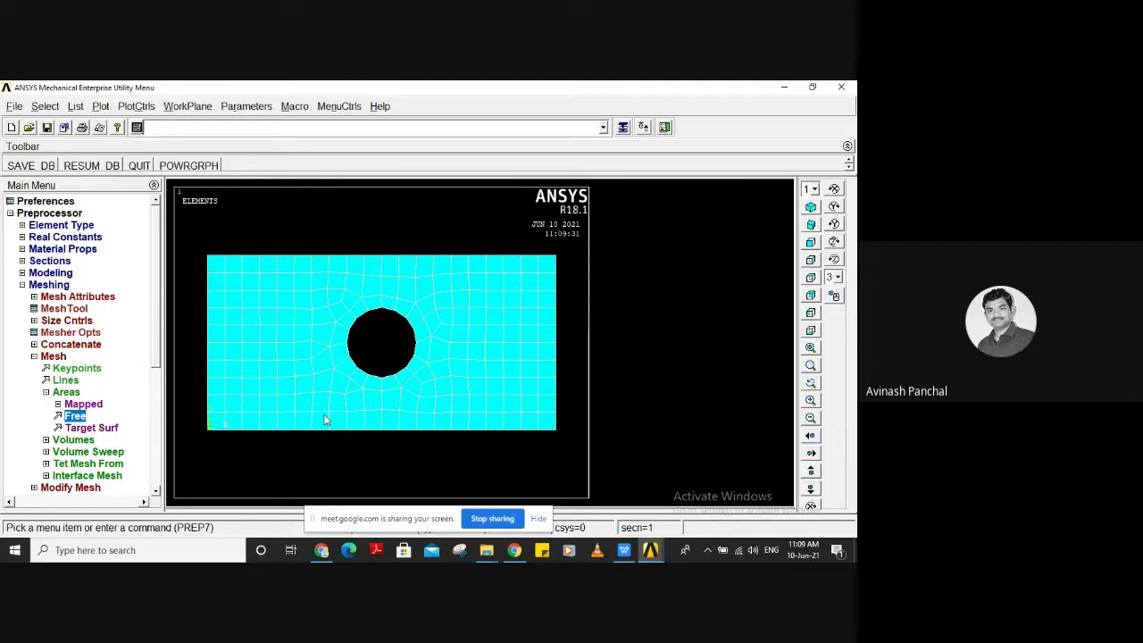
Collapse the meshing commands in the Main Menu tree
click(53, 357)
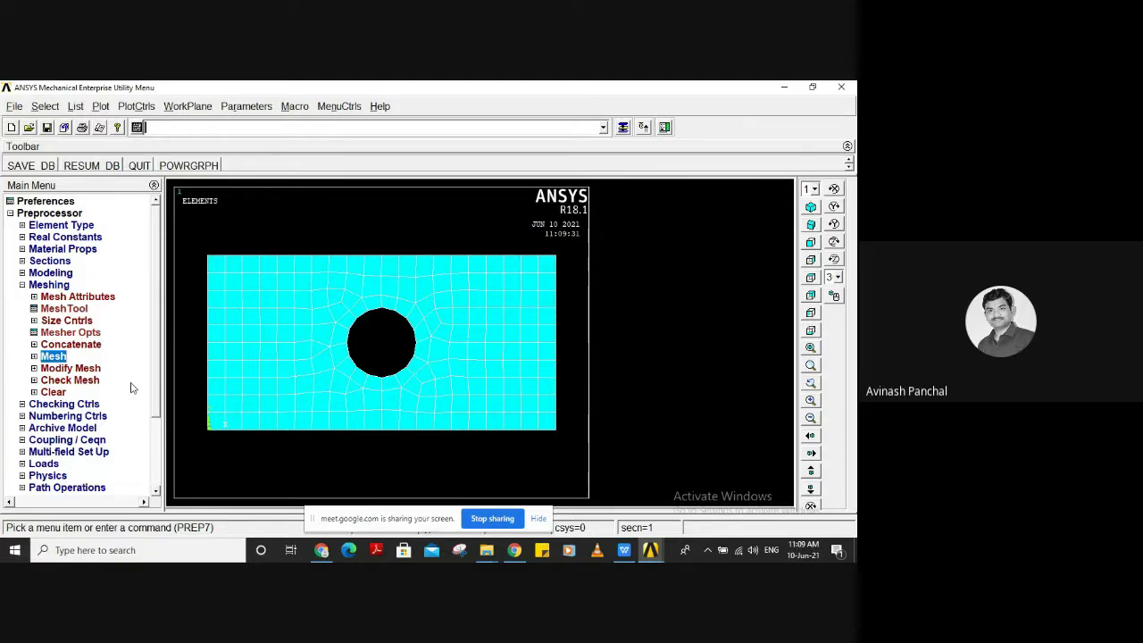
click(54, 285)
click(52, 285)
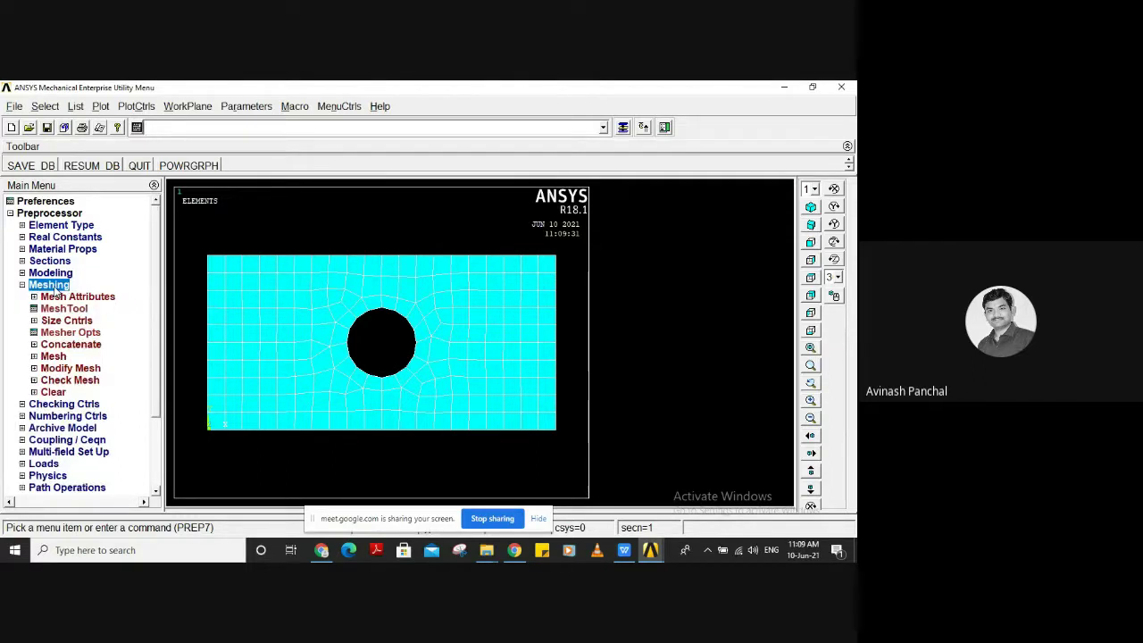
click(55, 287)
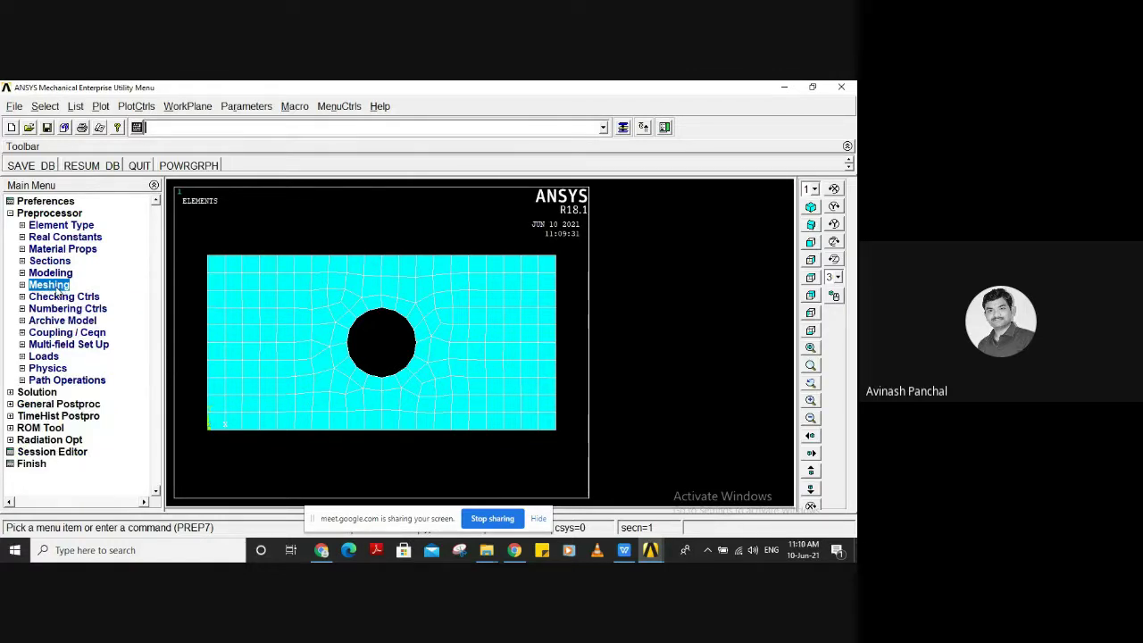
Define a new Static analysis type for the meshed holed plate
click(47, 357)
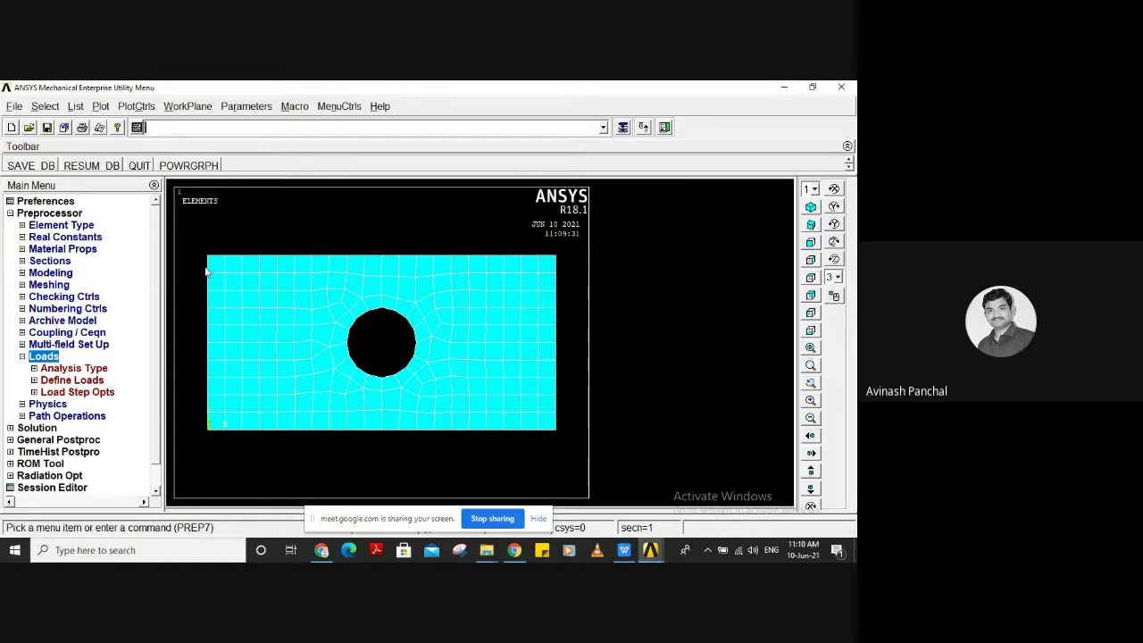
click(86, 370)
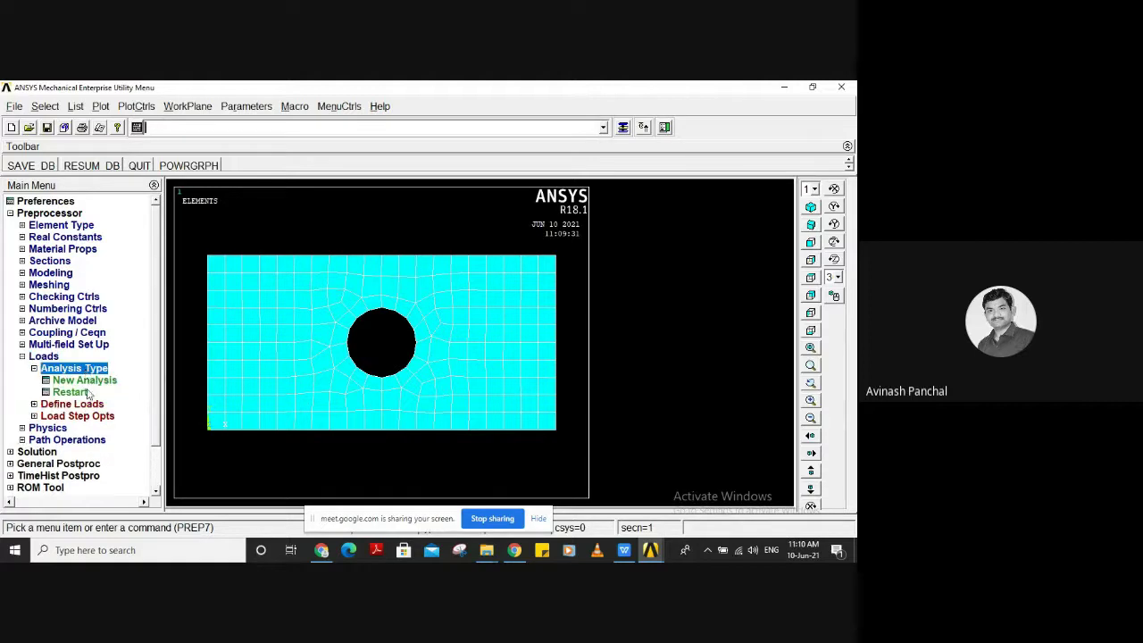
click(85, 380)
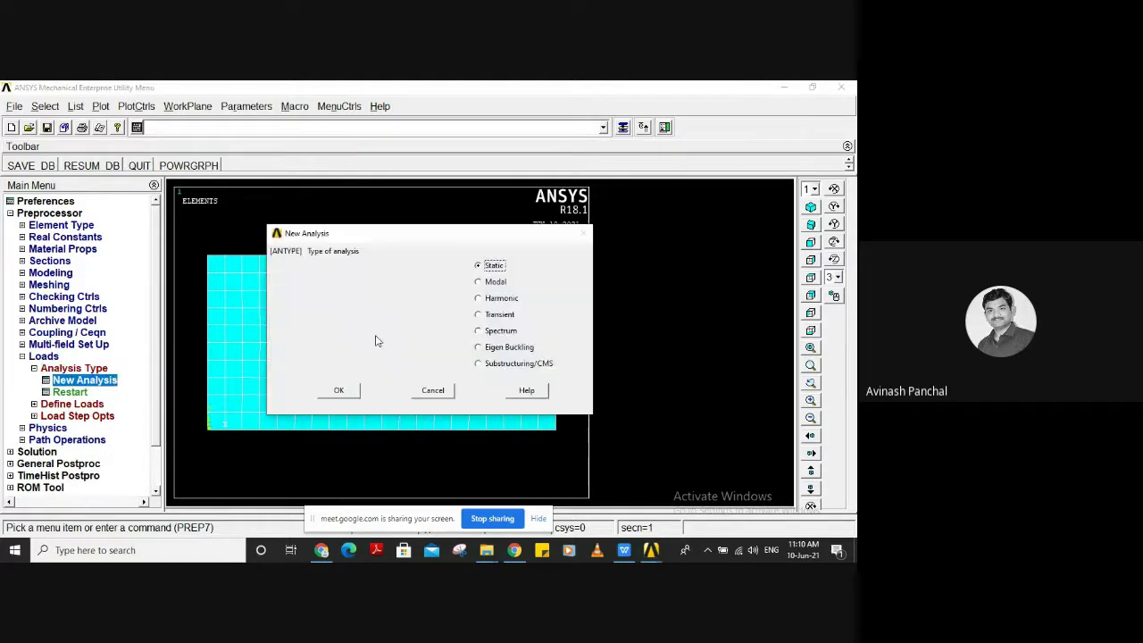
click(341, 392)
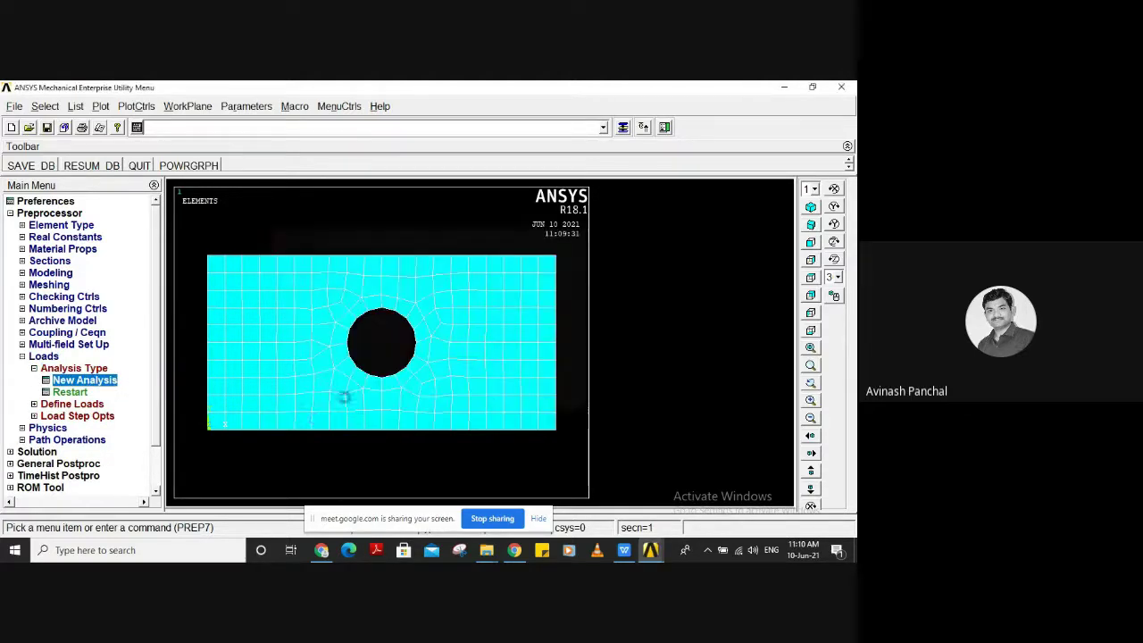
click(56, 406)
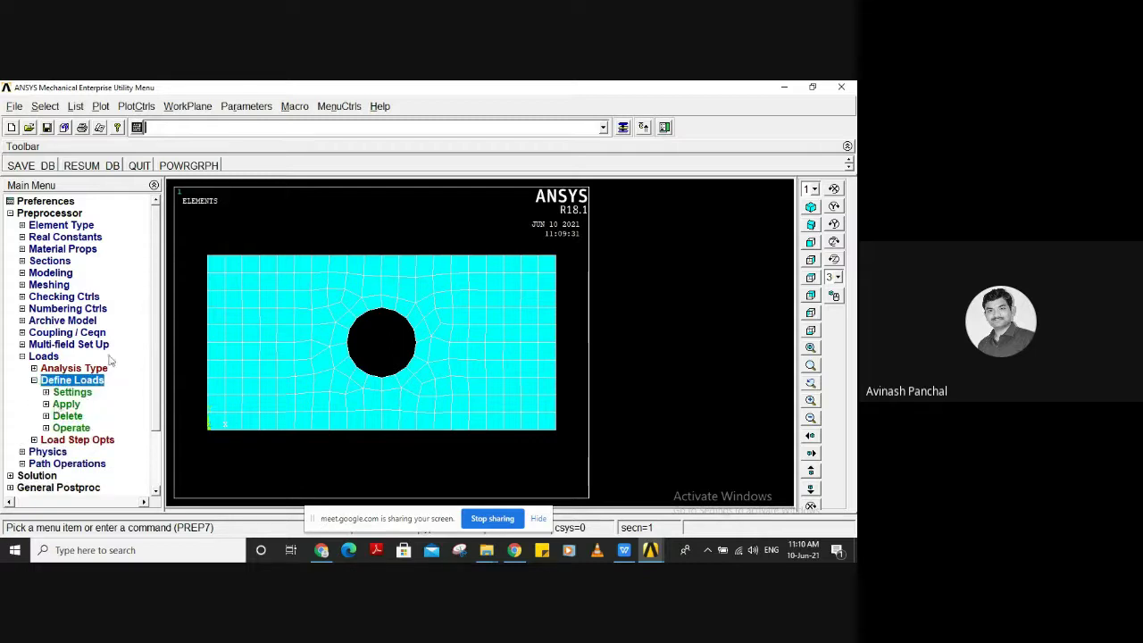
Start a nodal displacement constraint and pick, then unpick, nodes along the plate's left edge
click(66, 405)
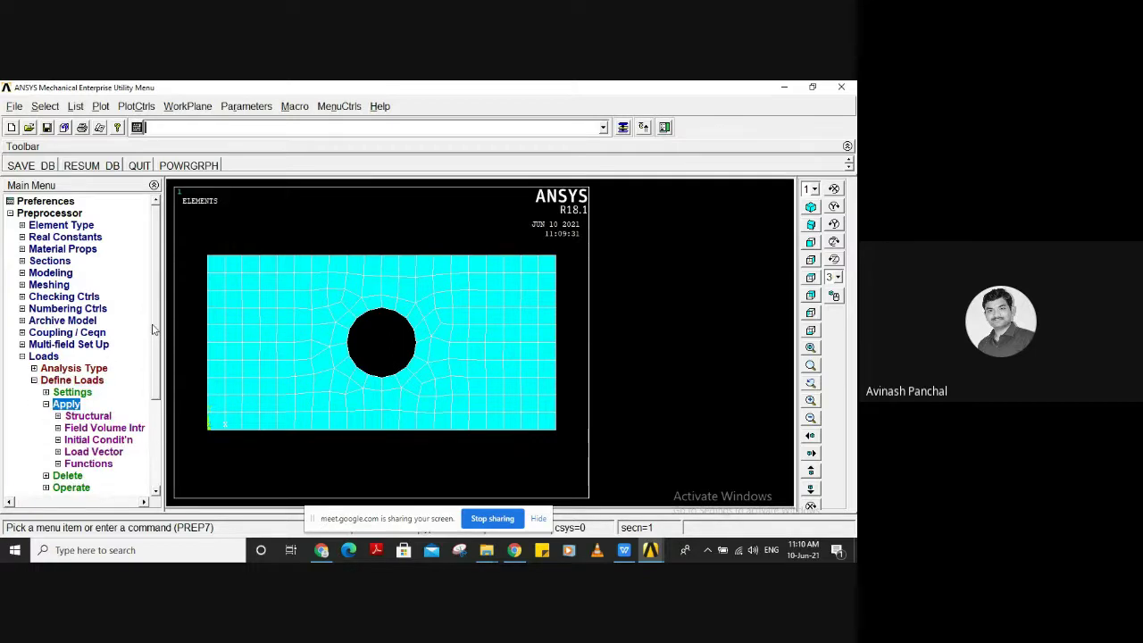
scroll(153, 385, down, 2)
click(88, 333)
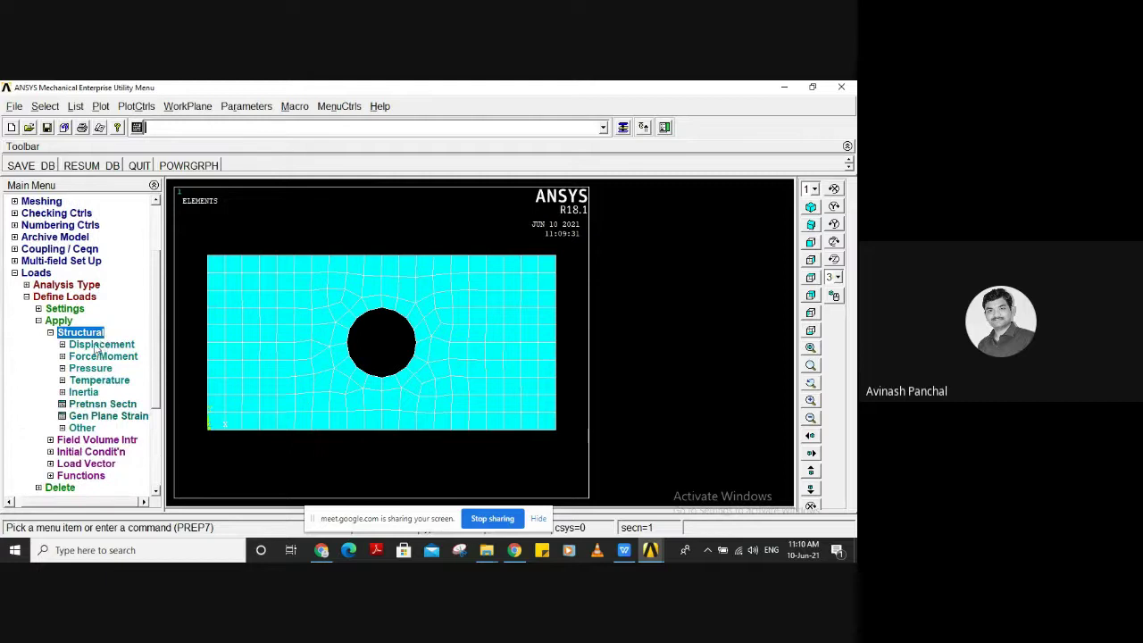
click(100, 346)
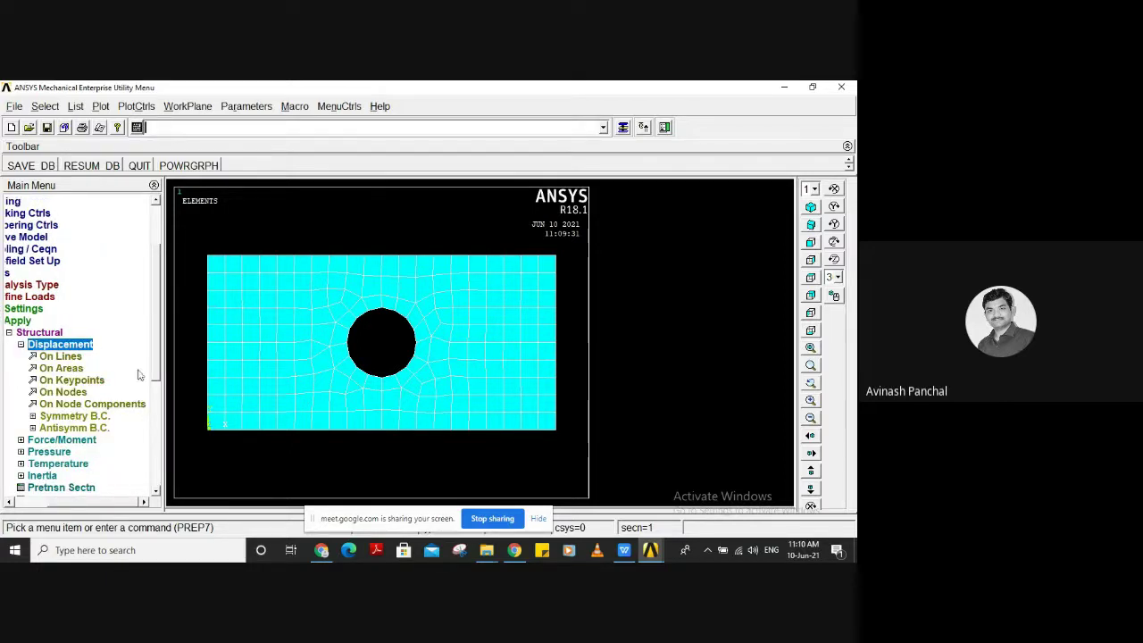
click(66, 393)
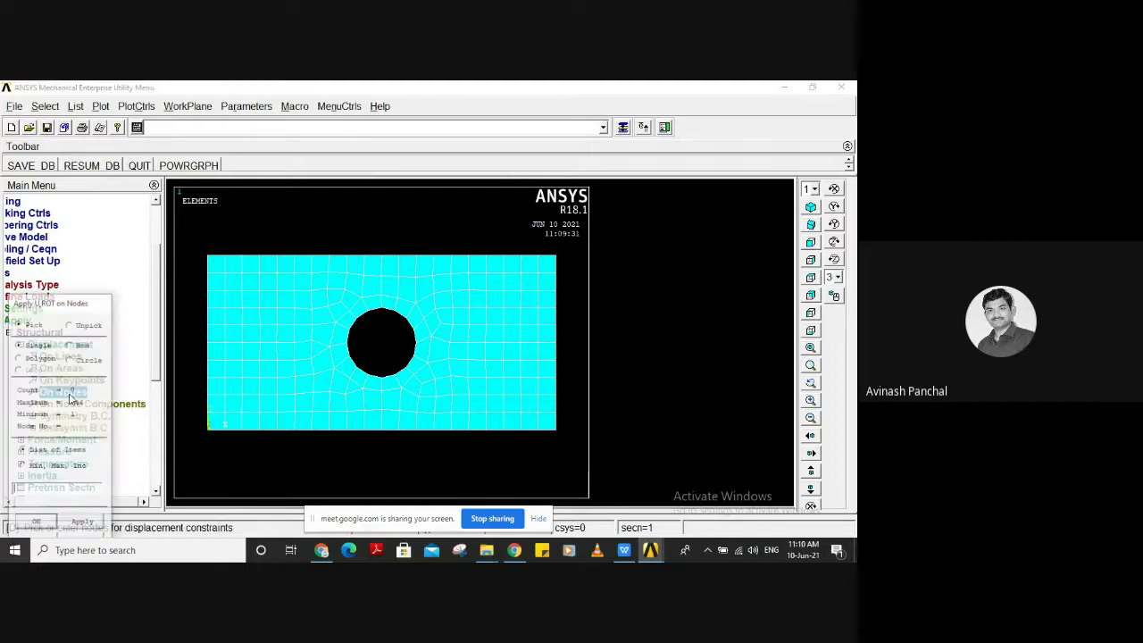
drag(202, 284, 207, 257)
click(207, 272)
click(207, 300)
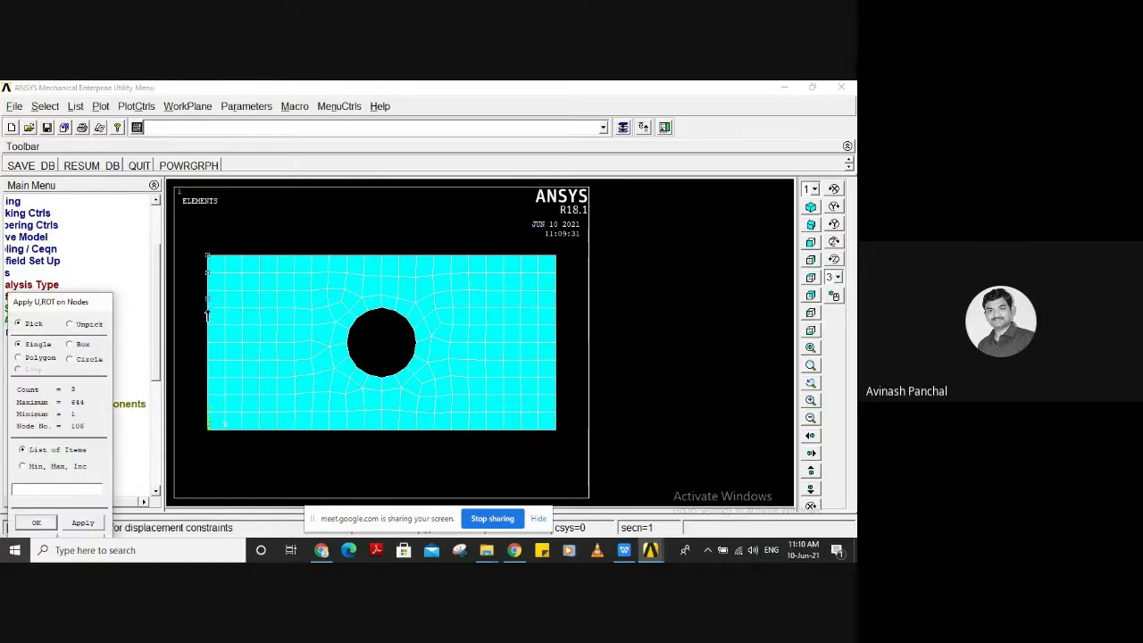
click(206, 315)
click(207, 332)
right_click(209, 353)
click(199, 263)
click(198, 261)
click(198, 261)
click(198, 261)
click(198, 262)
Re-pick the left-edge nodes, adding and removing nodes to correct the selection
click(69, 345)
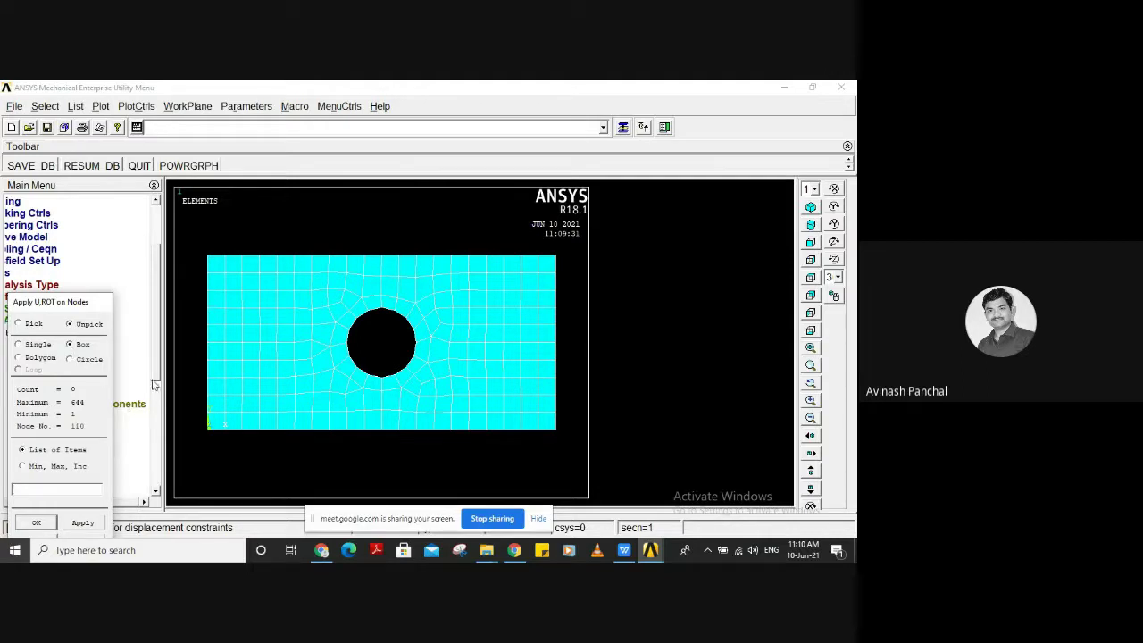
right_click(193, 290)
click(41, 344)
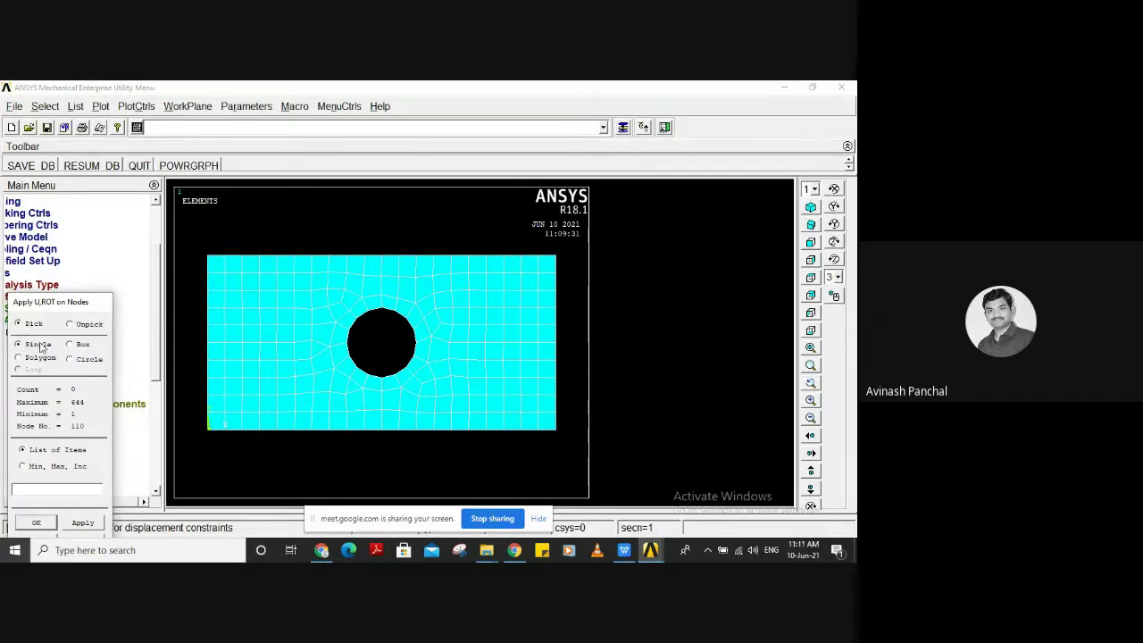
click(207, 265)
click(206, 286)
click(205, 304)
click(206, 295)
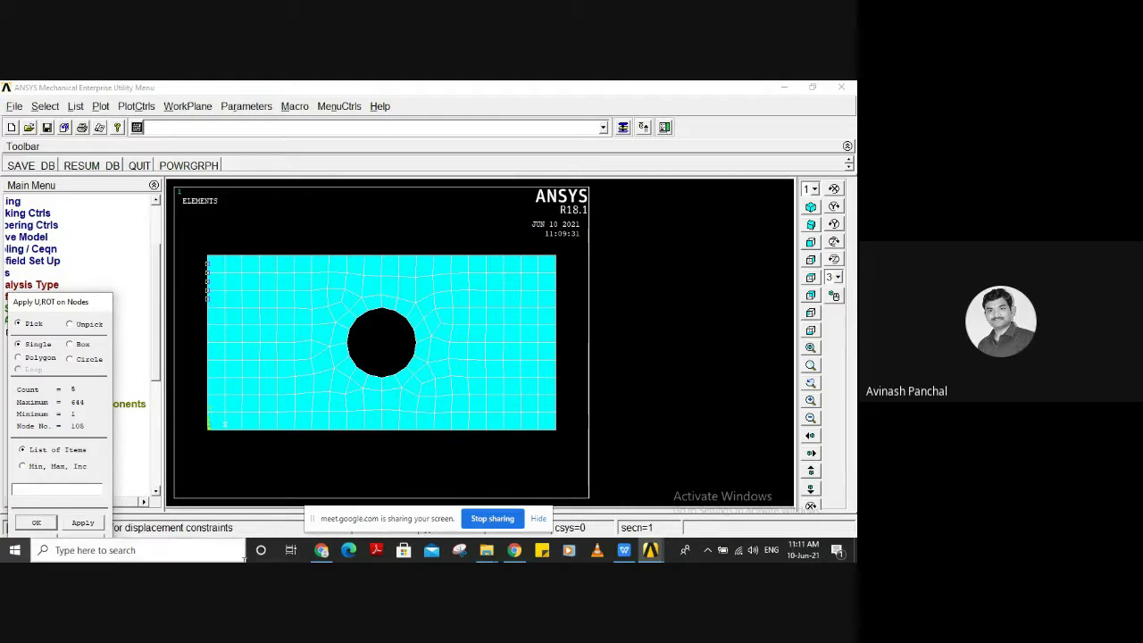
right_click(188, 243)
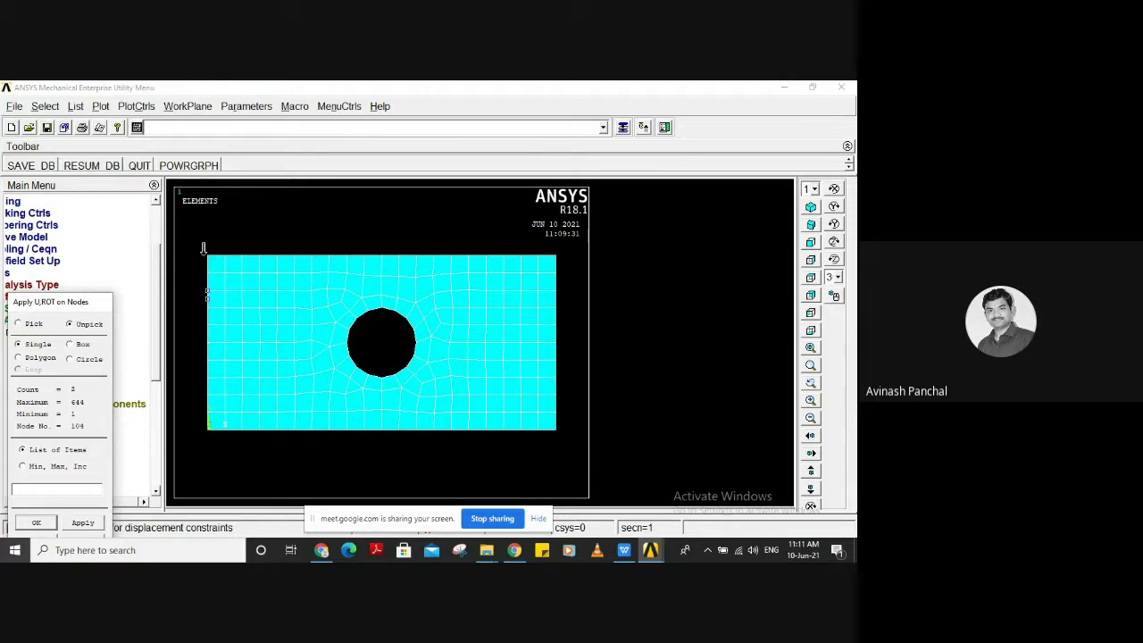
click(204, 248)
right_click(194, 284)
click(73, 346)
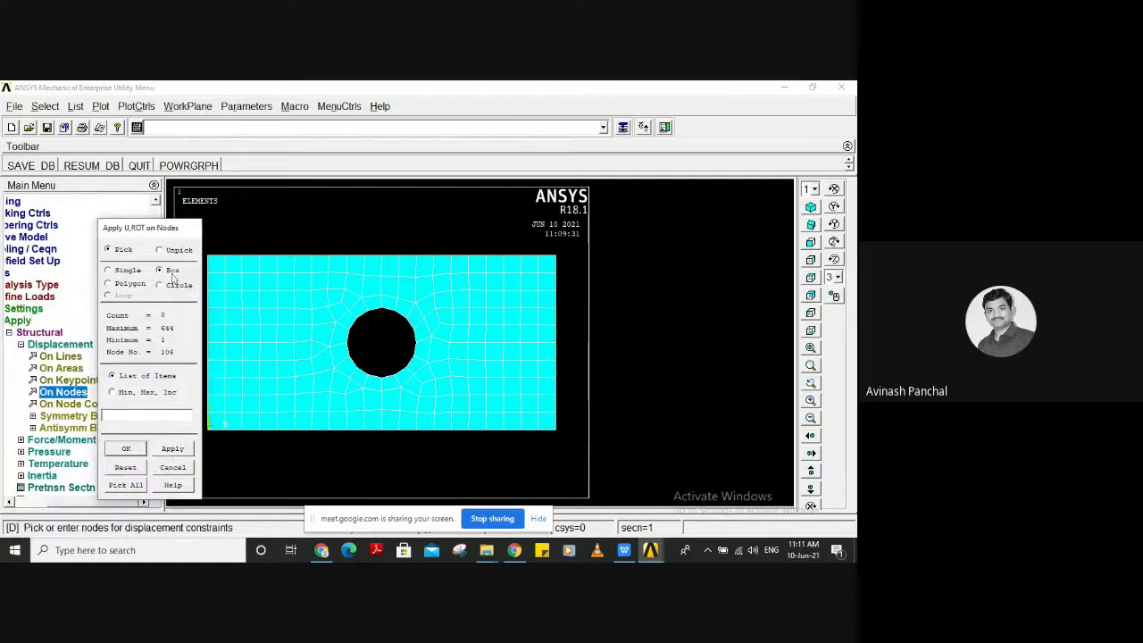
drag(183, 230, 217, 436)
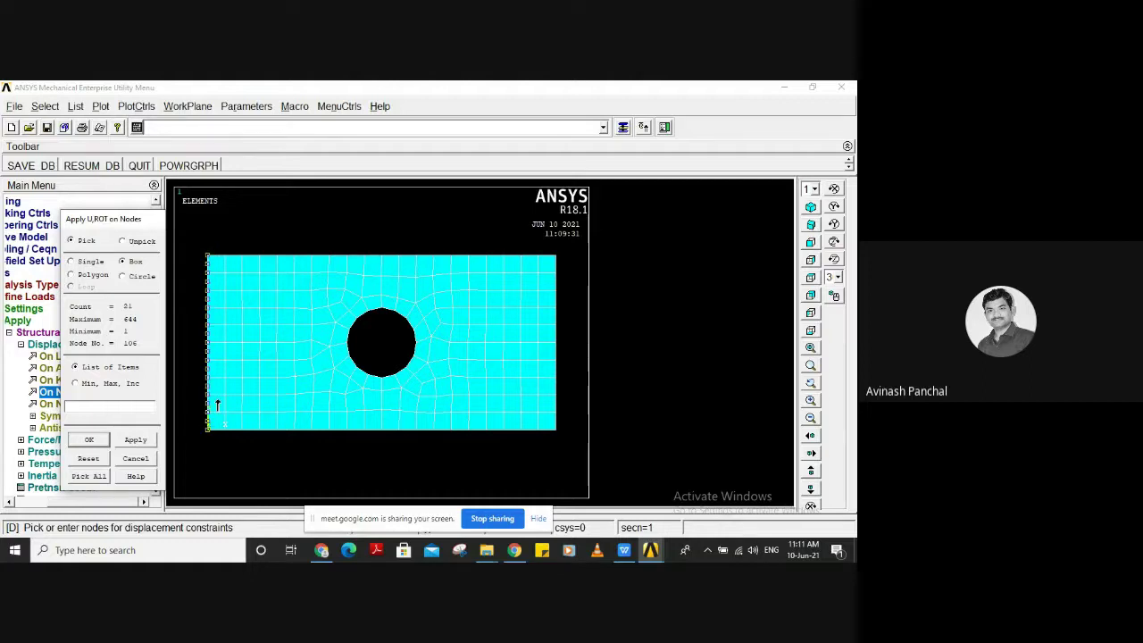
Fix the picked left-edge nodes in All DOF
click(88, 439)
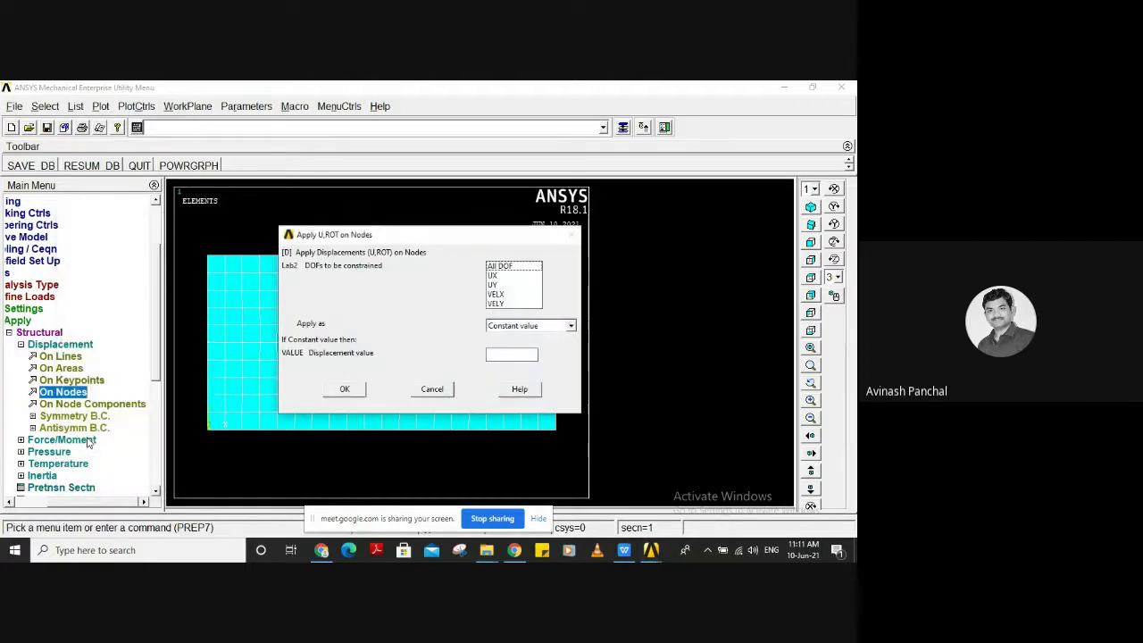
click(502, 266)
click(349, 390)
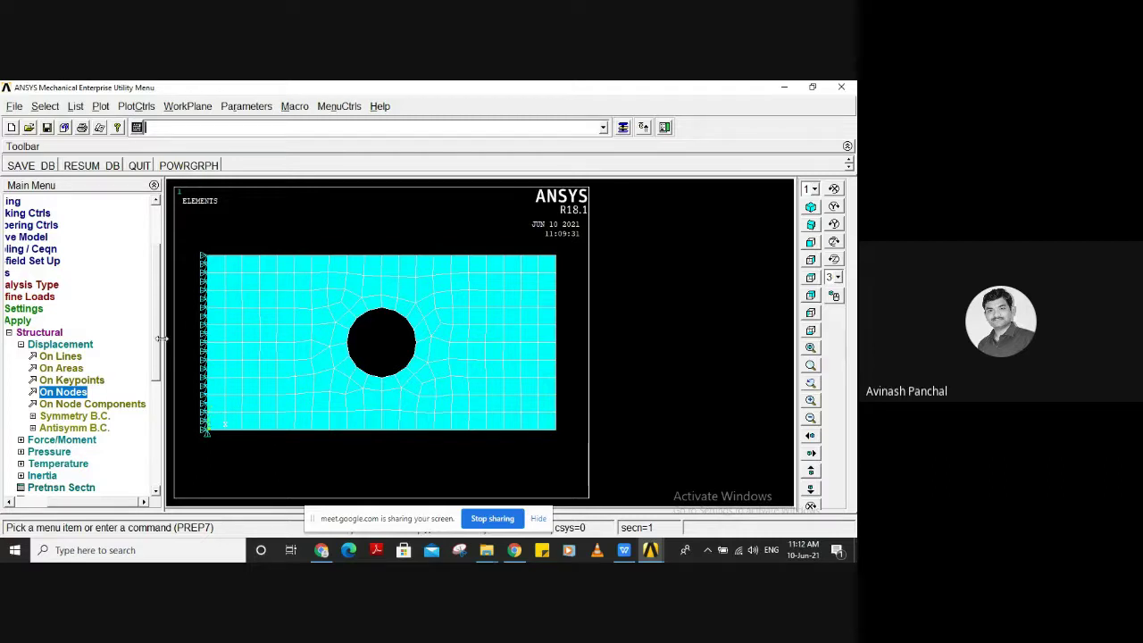
click(60, 346)
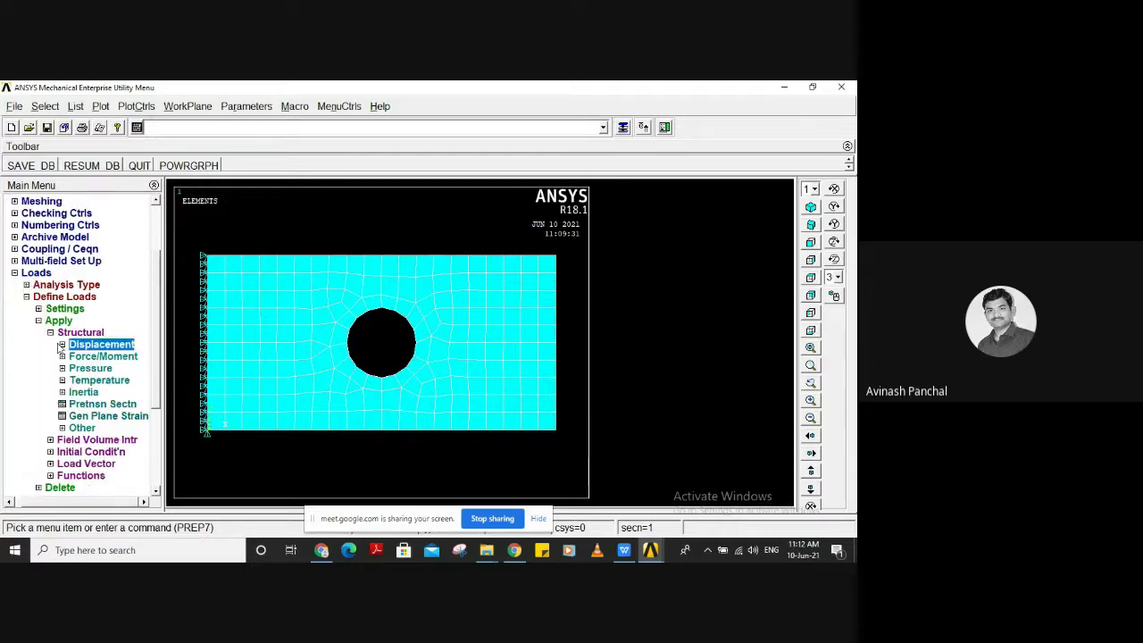
Box-pick the plate's right-edge nodes and apply an FX force of 2000
click(109, 358)
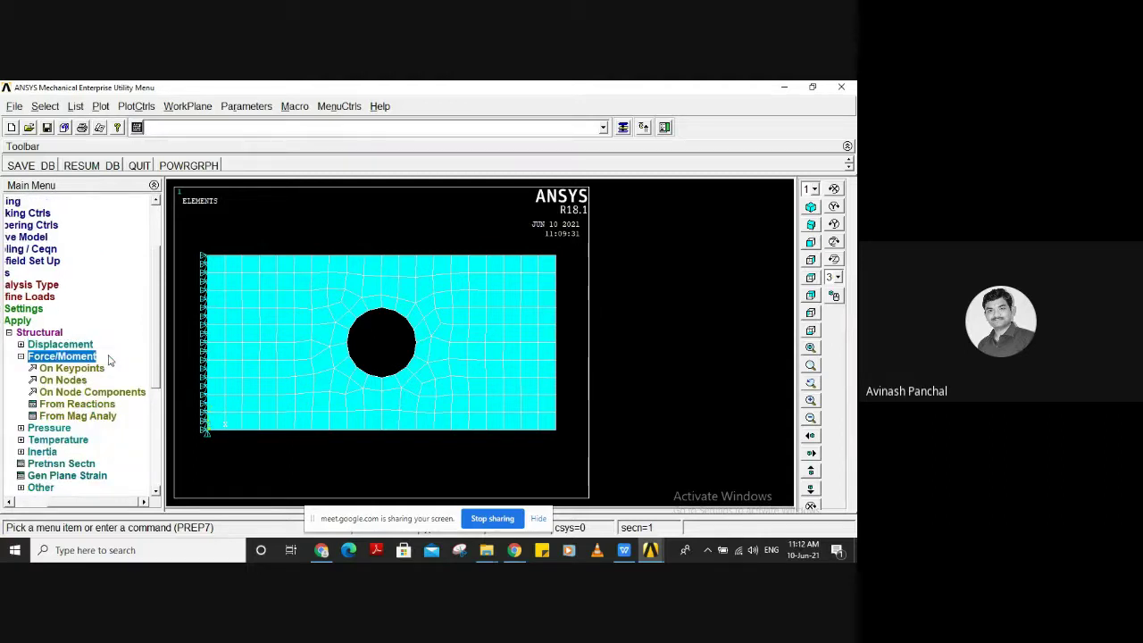
click(66, 380)
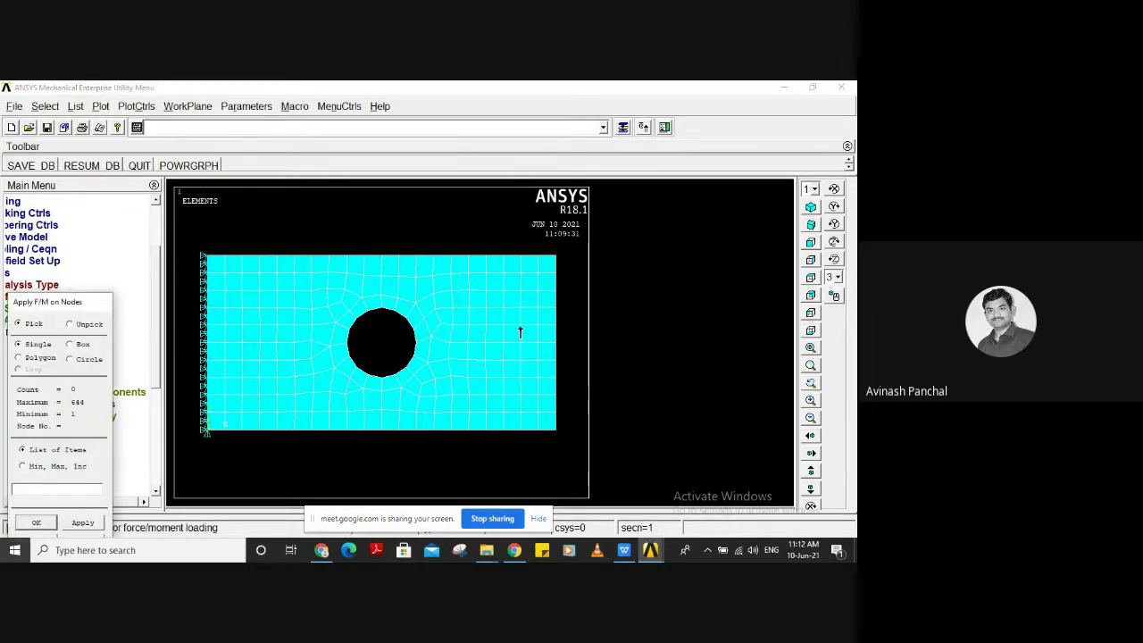
click(81, 344)
drag(552, 239, 566, 441)
drag(98, 308, 130, 205)
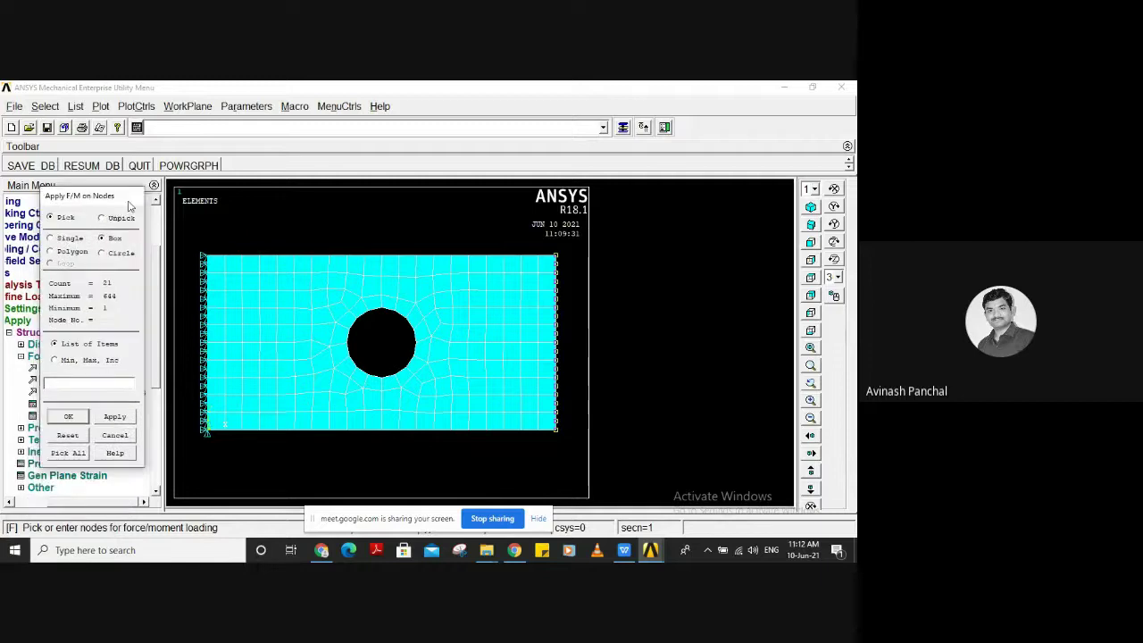
click(76, 418)
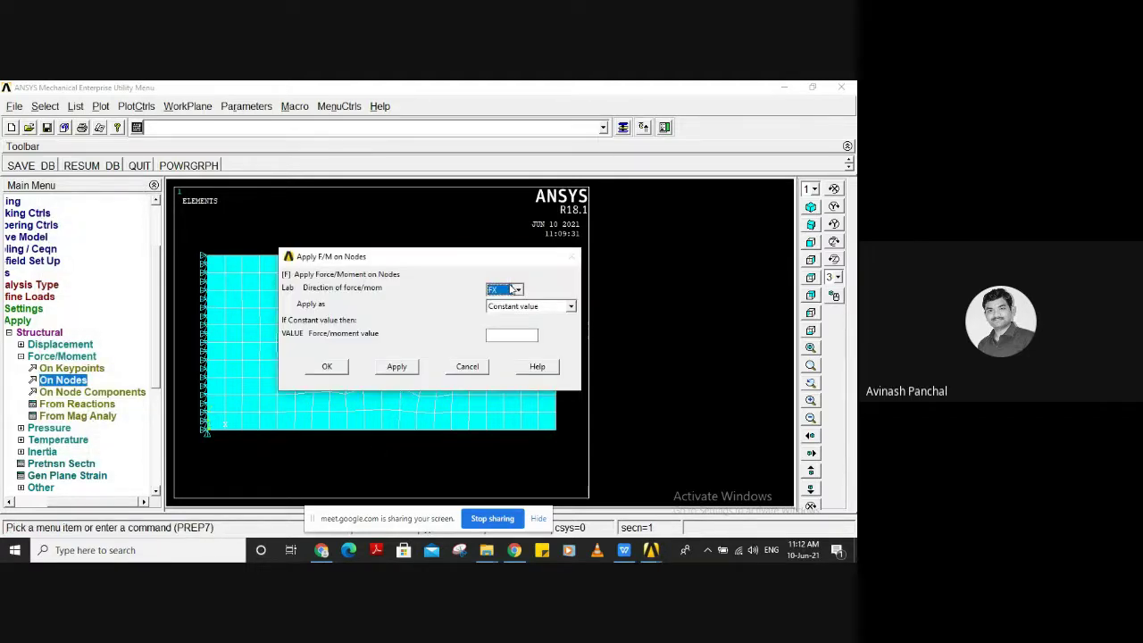
click(504, 335)
text(000)
click(329, 367)
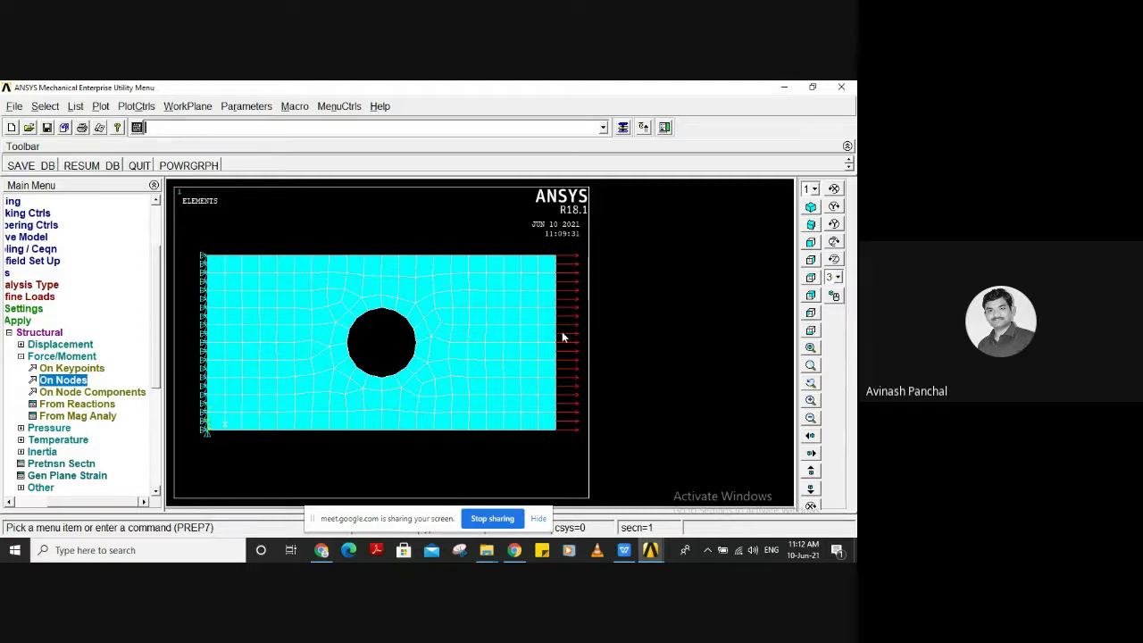
Collapse the Loads branches of the Preprocessor menu tree
click(52, 344)
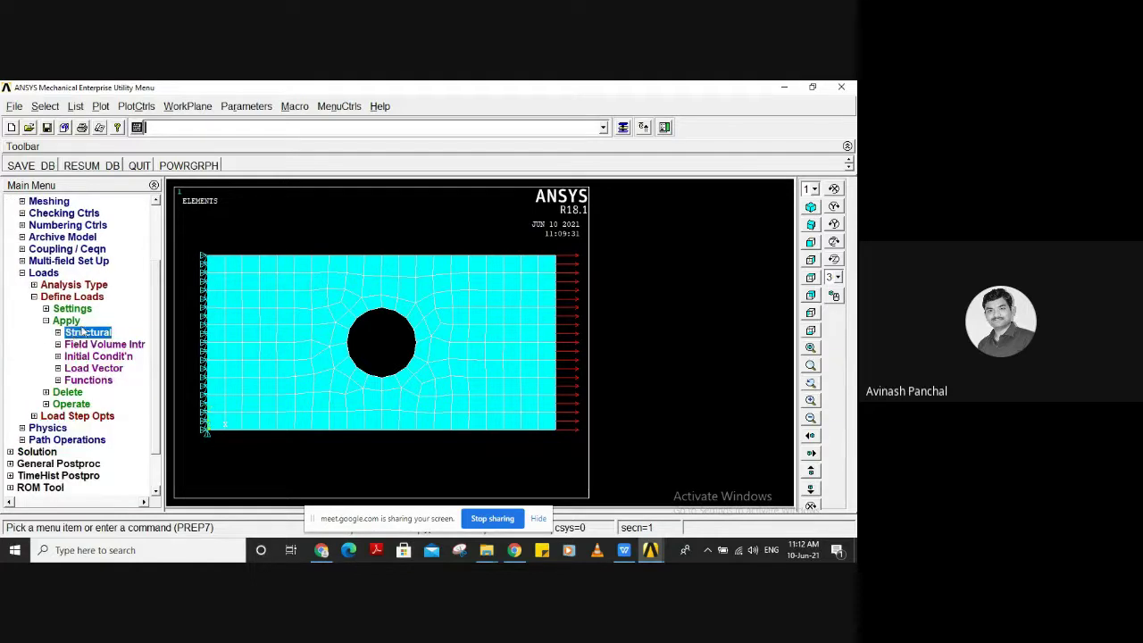
click(77, 333)
click(61, 322)
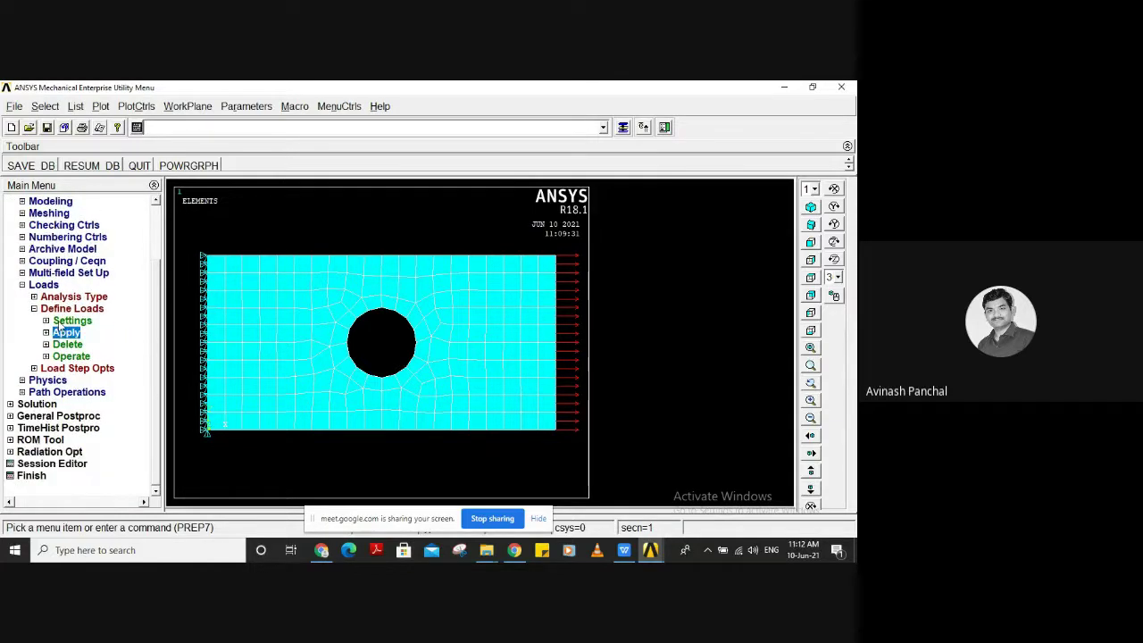
click(64, 309)
click(48, 330)
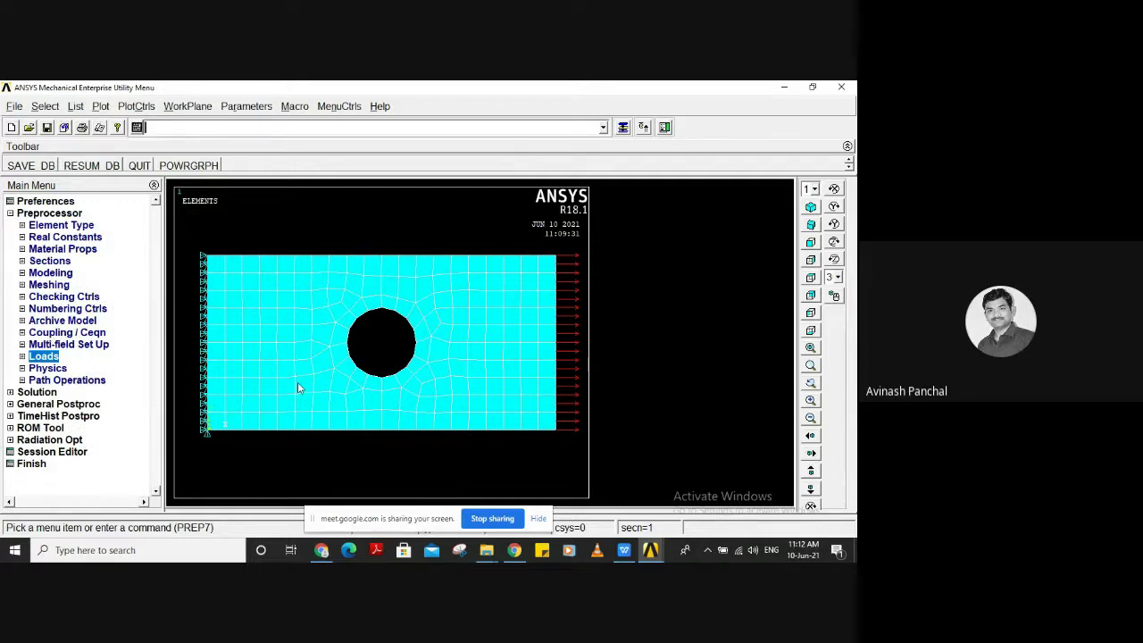
Solve the current load step
click(37, 393)
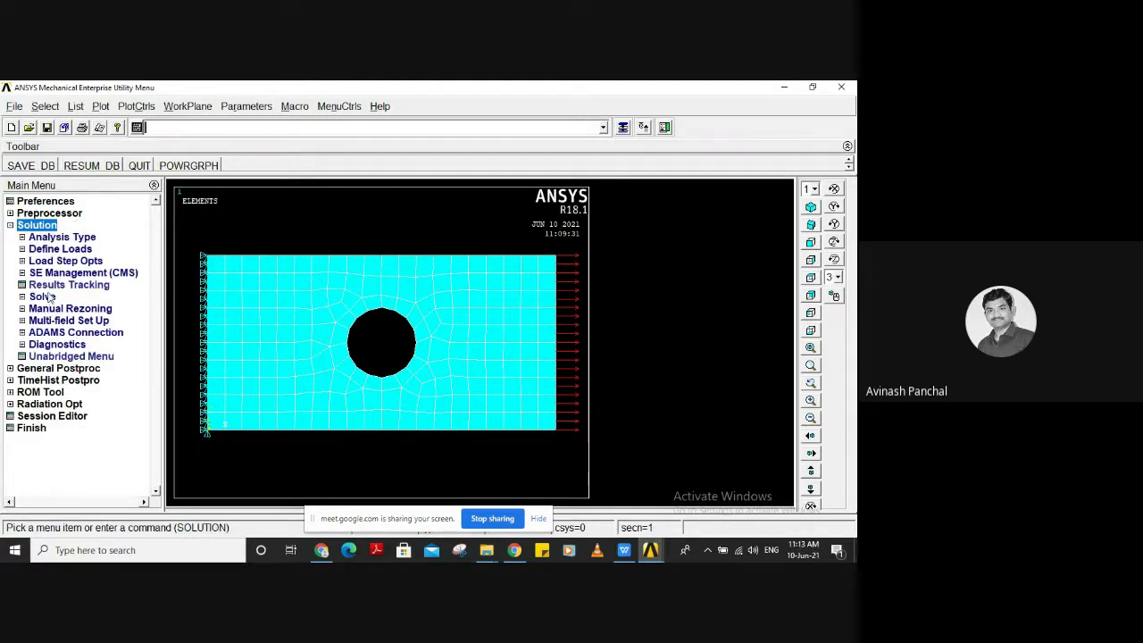
click(46, 298)
click(62, 309)
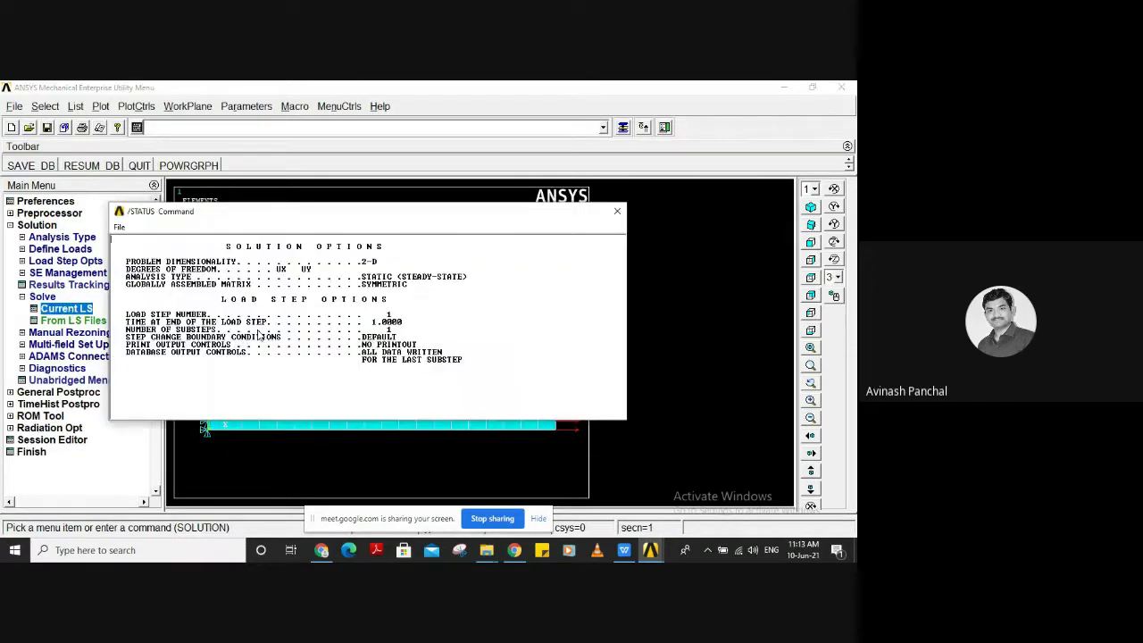
click(421, 375)
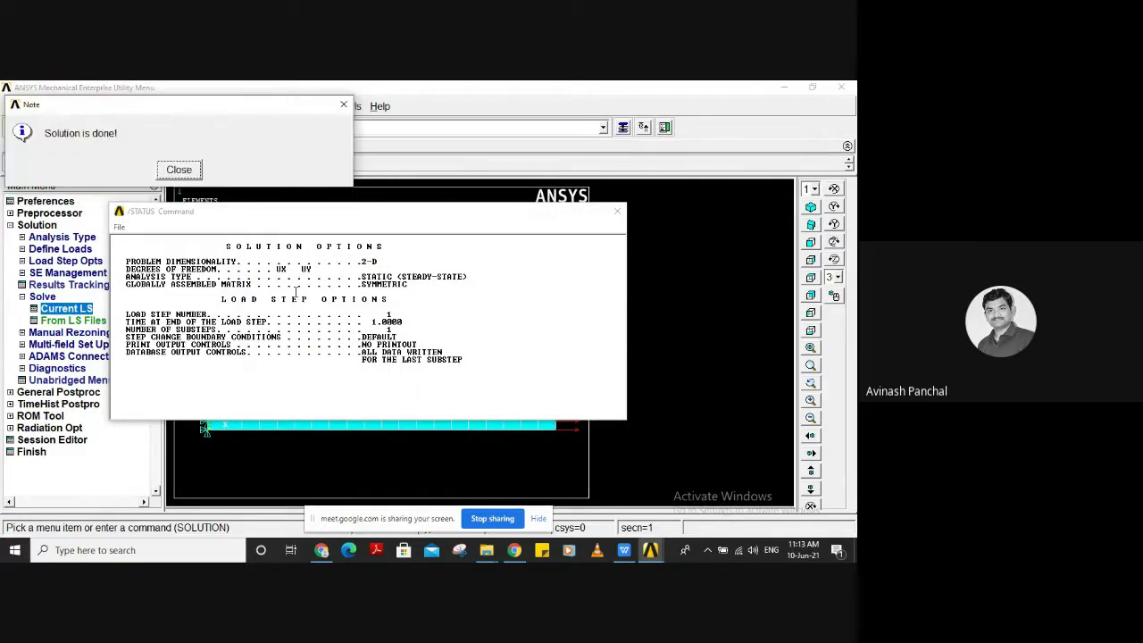
Close the 'Solution is done!' note and /STATUS window, then expand General Postproc
drag(181, 113, 387, 222)
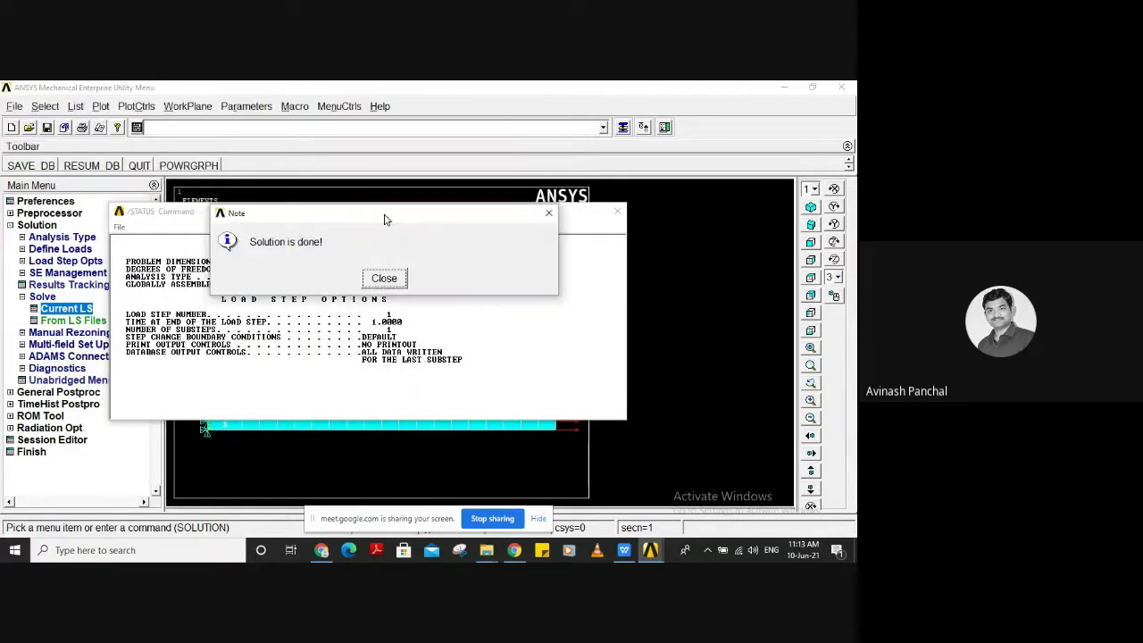
click(386, 277)
click(617, 212)
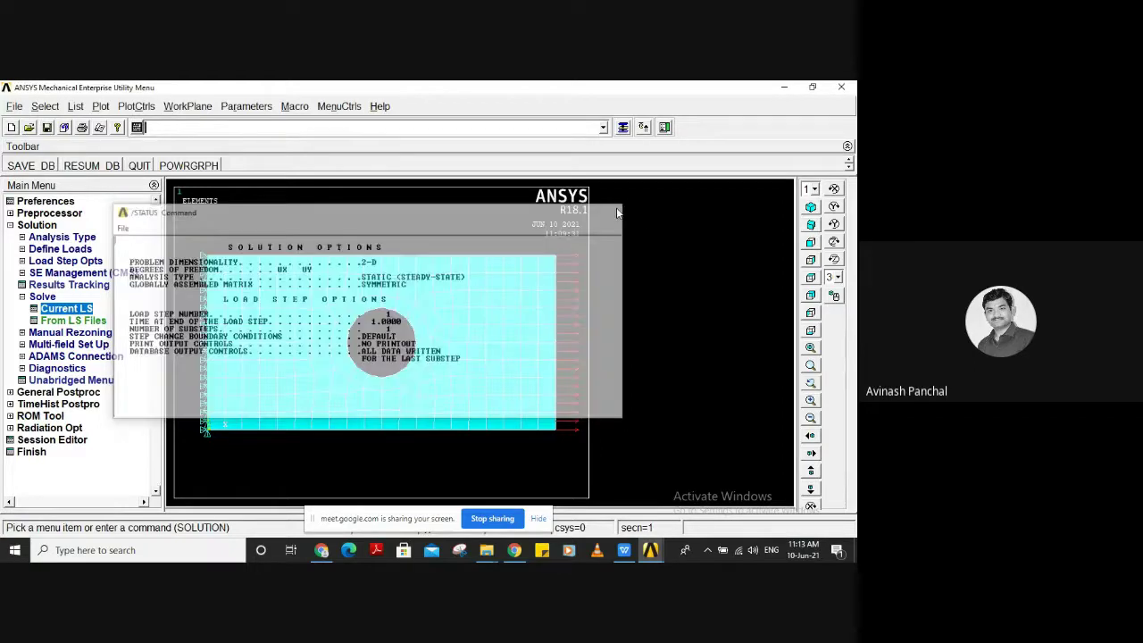
click(37, 226)
click(40, 237)
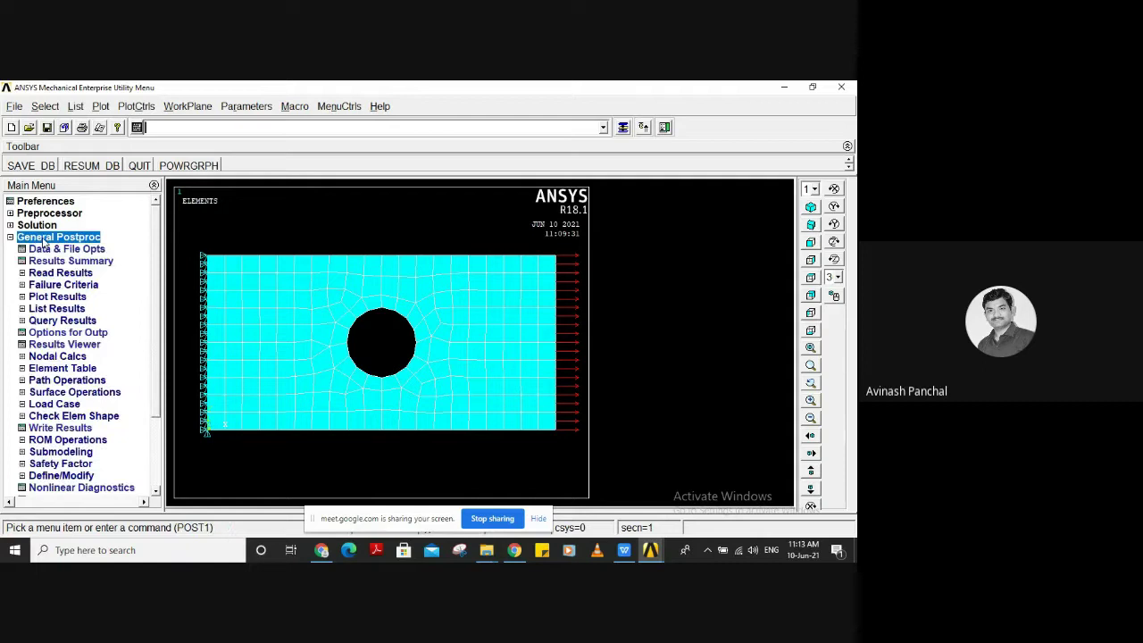
Plot the deformed shape with the undeformed outline, showing DMX 0.027785
click(47, 299)
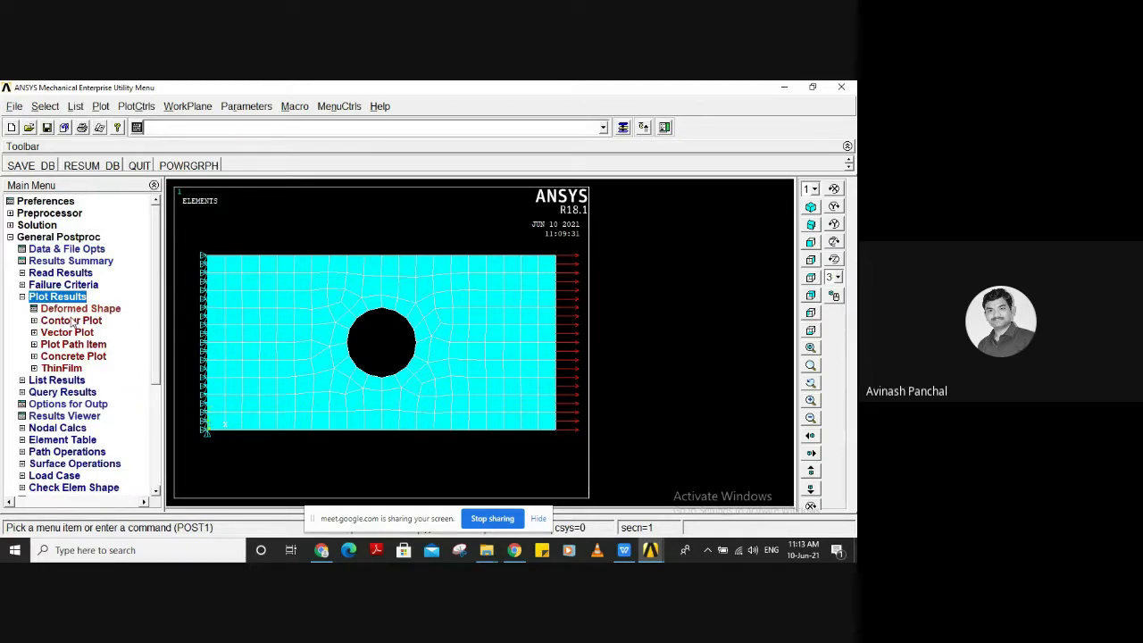
click(80, 311)
click(493, 315)
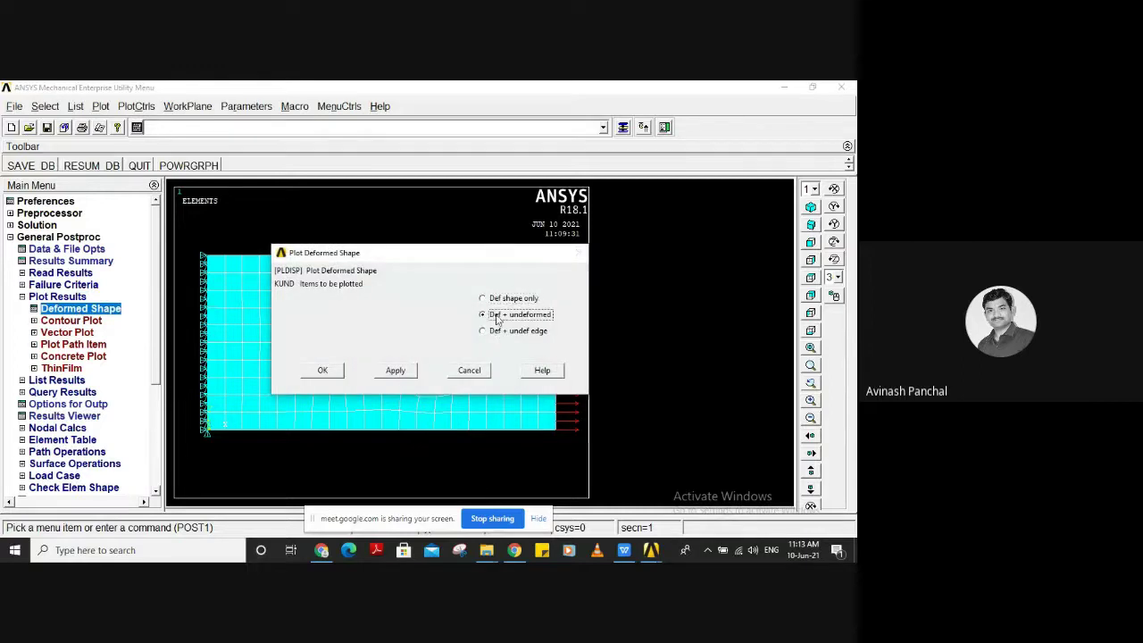
click(323, 370)
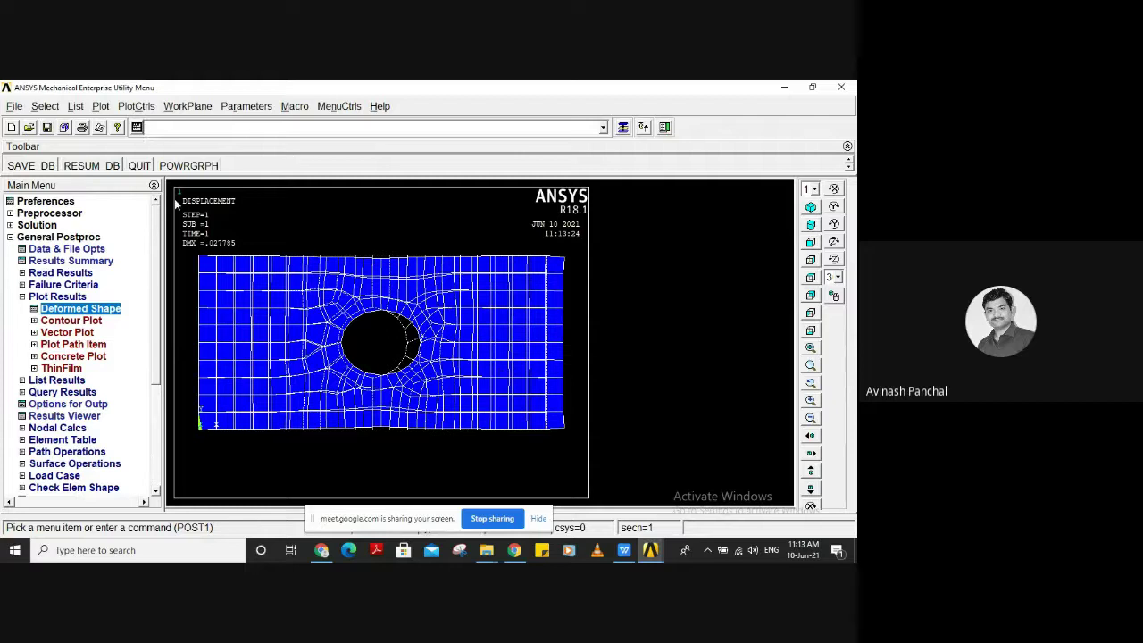
click(83, 321)
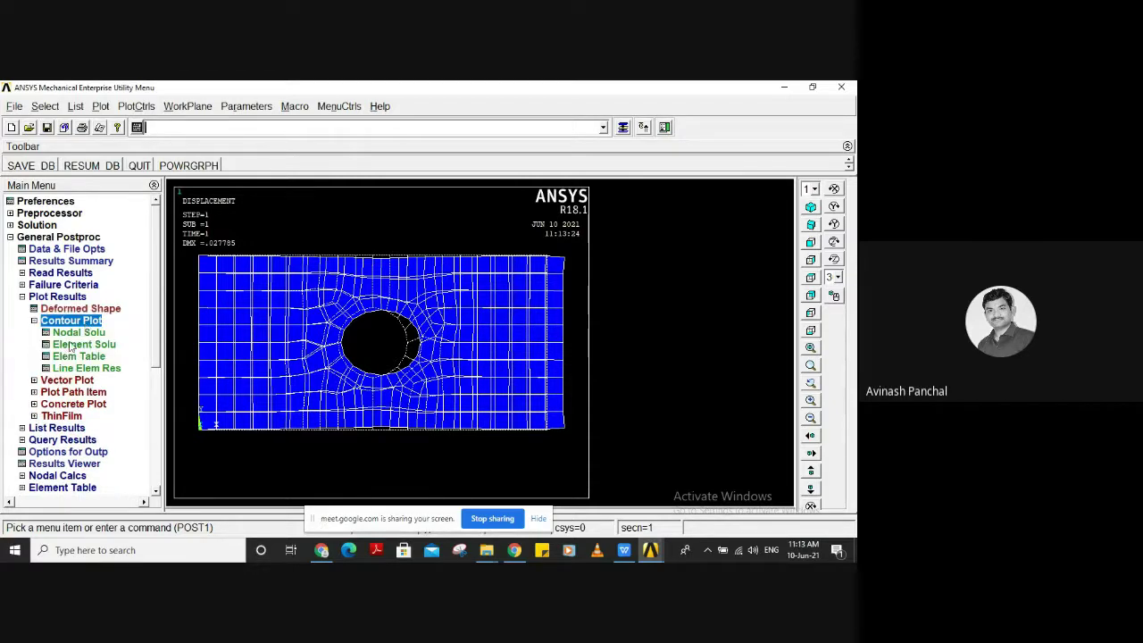
Contour the nodal X-component of displacement (UX, 0 to 0.027658)
click(79, 333)
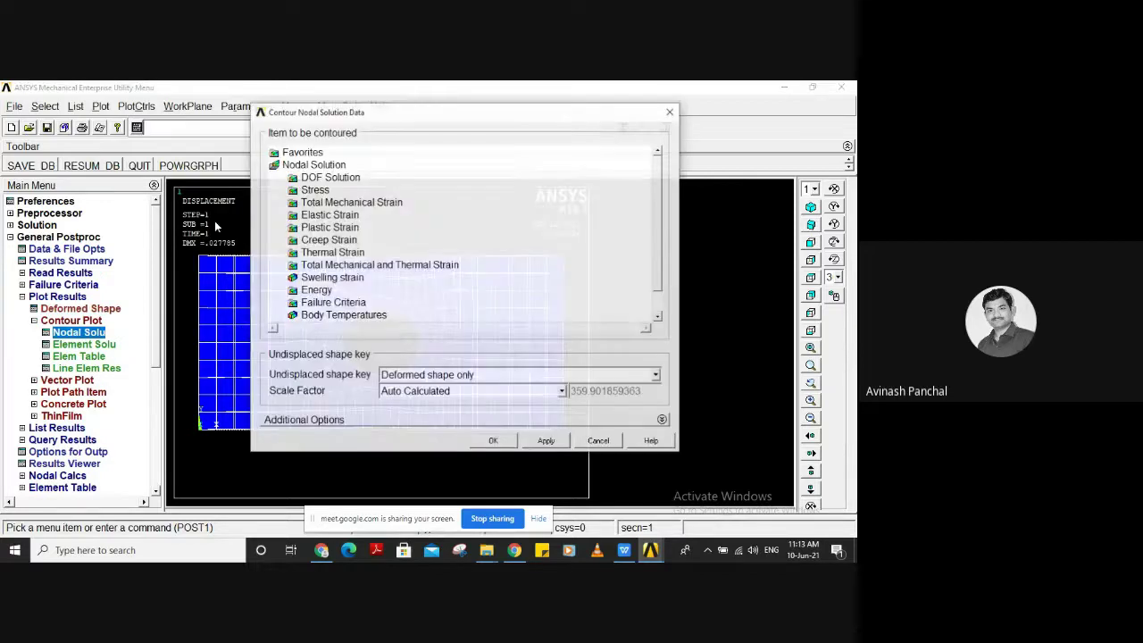
double_click(308, 178)
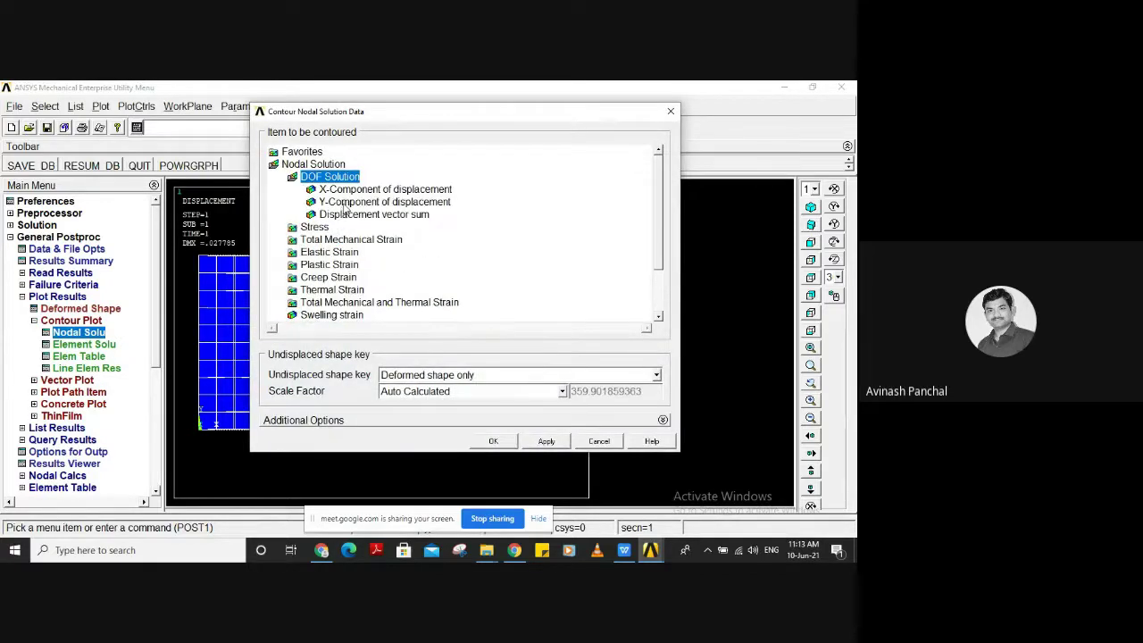
click(348, 190)
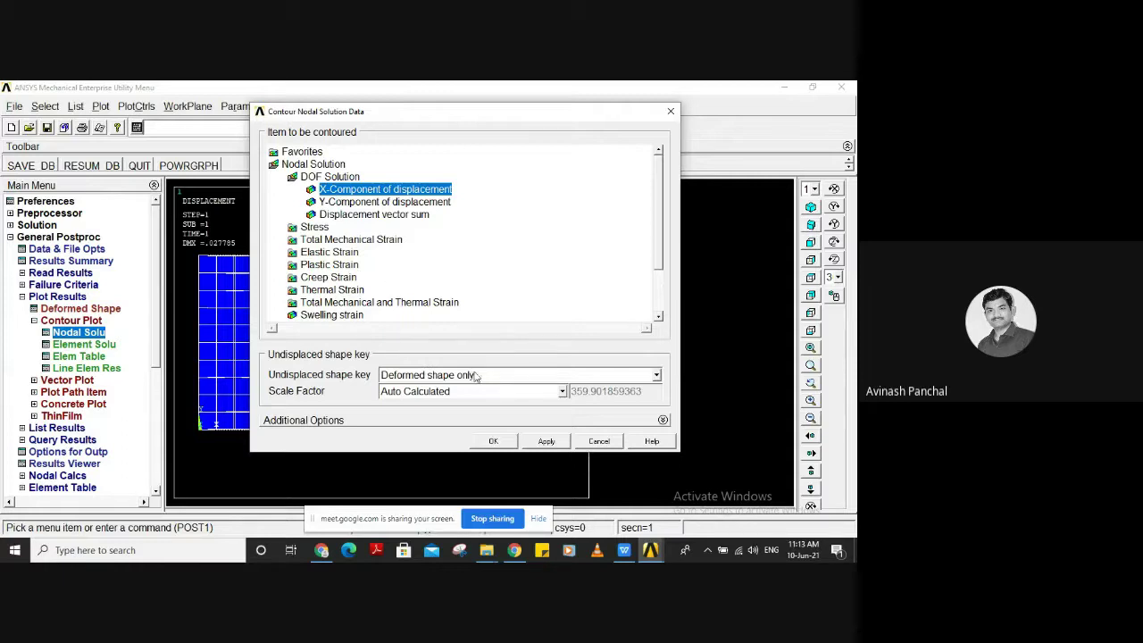
click(498, 443)
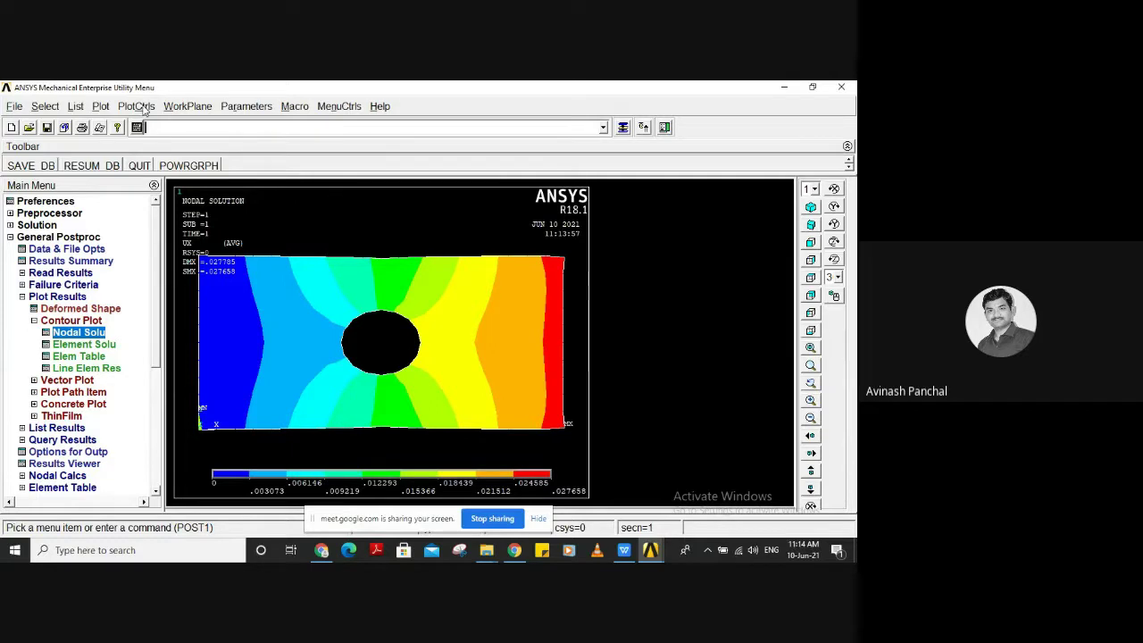
Turn on [/ESHAPE] element shape display and view the plate isometrically
click(142, 107)
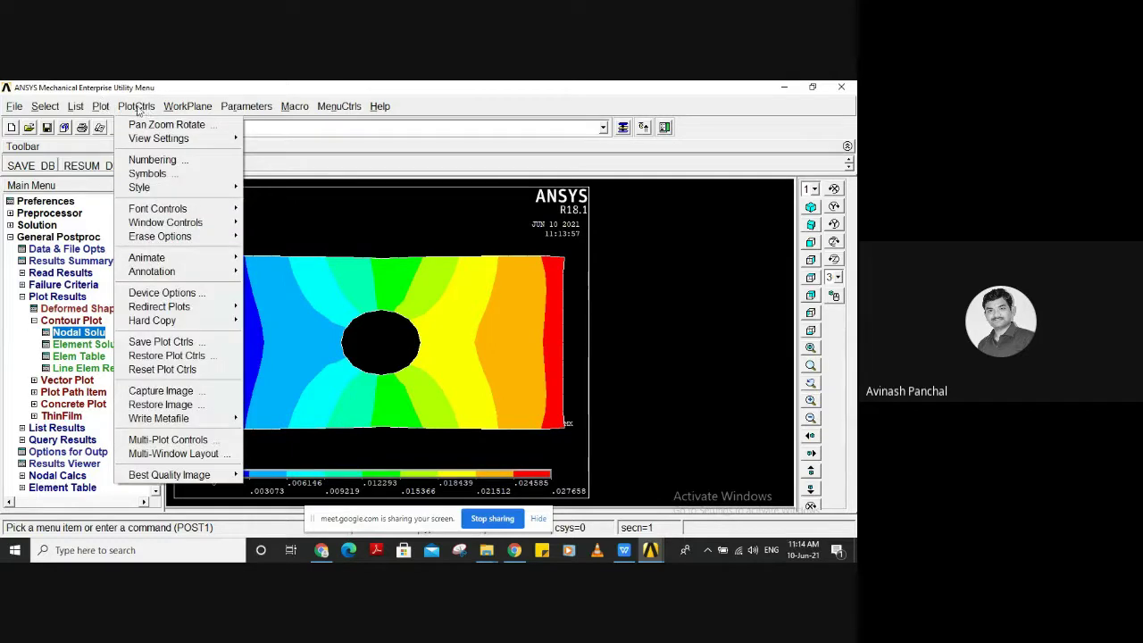
mouse_move(141, 187)
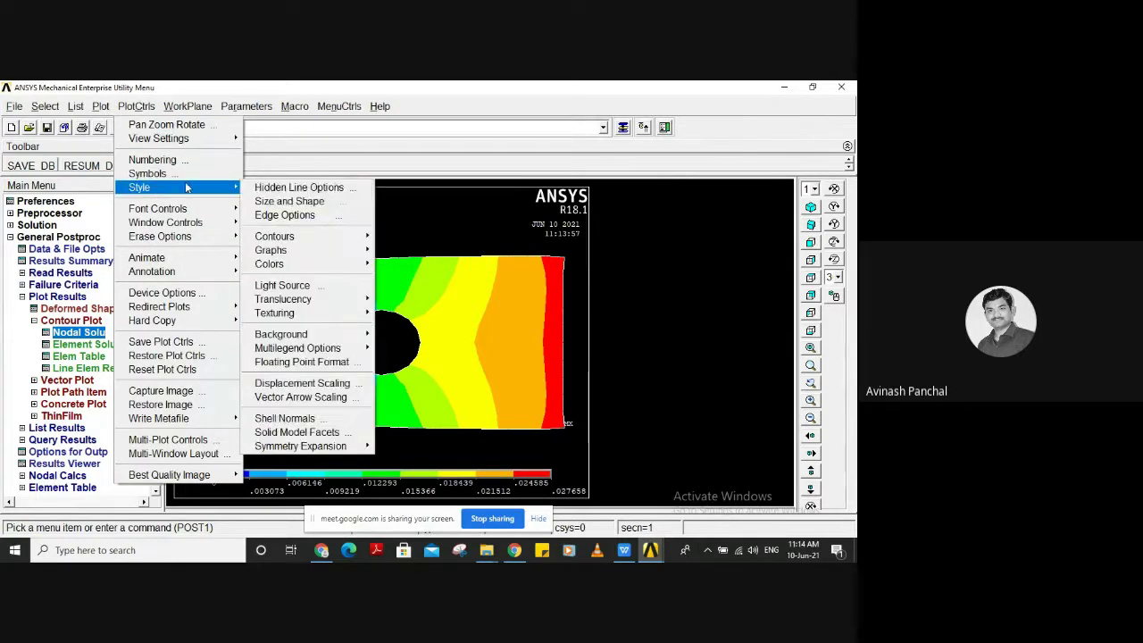
click(295, 202)
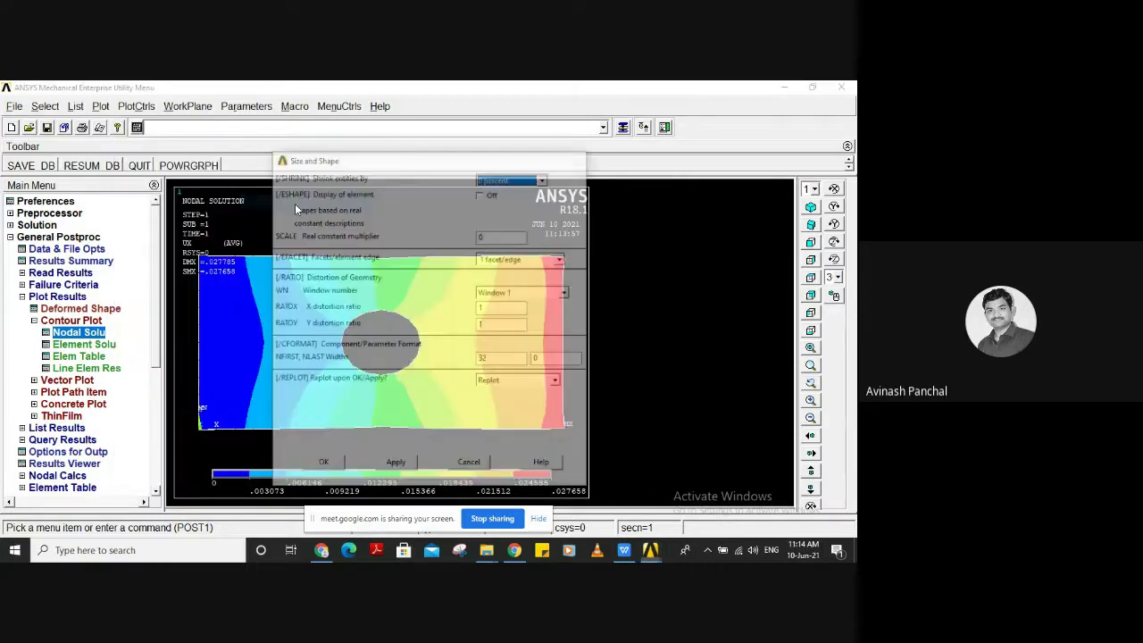
click(495, 196)
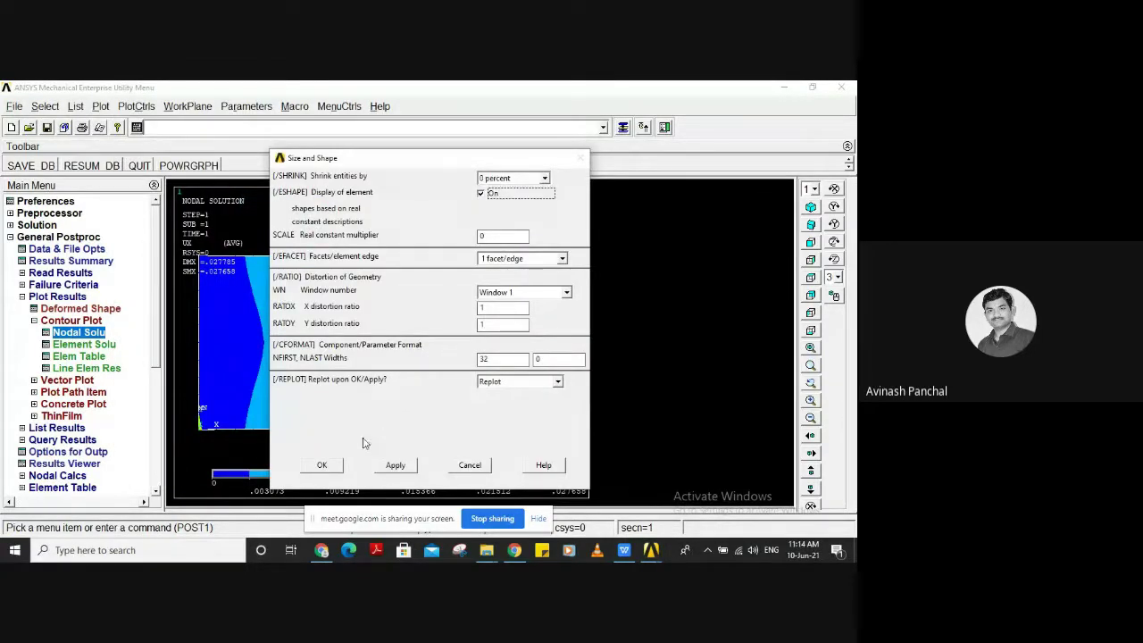
click(329, 471)
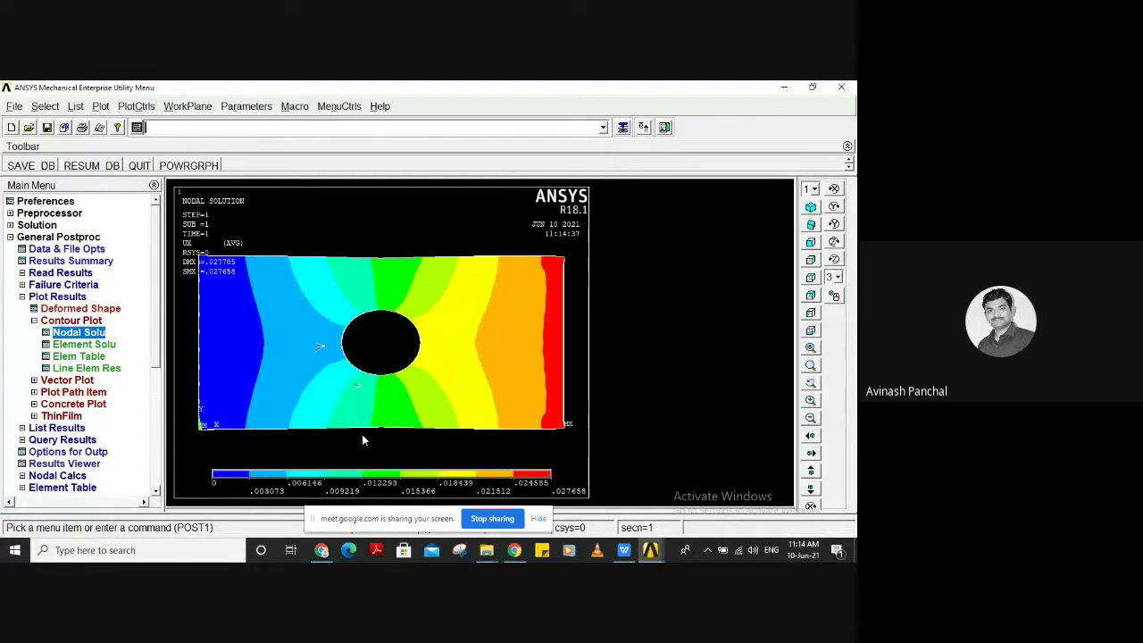
click(811, 207)
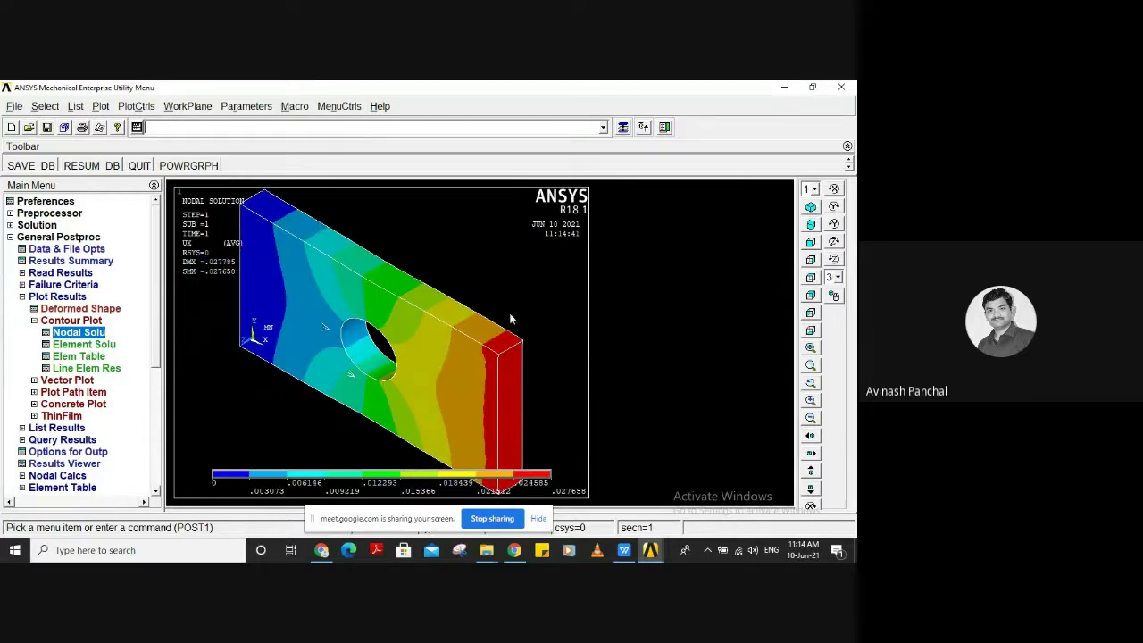
drag(543, 346, 480, 342)
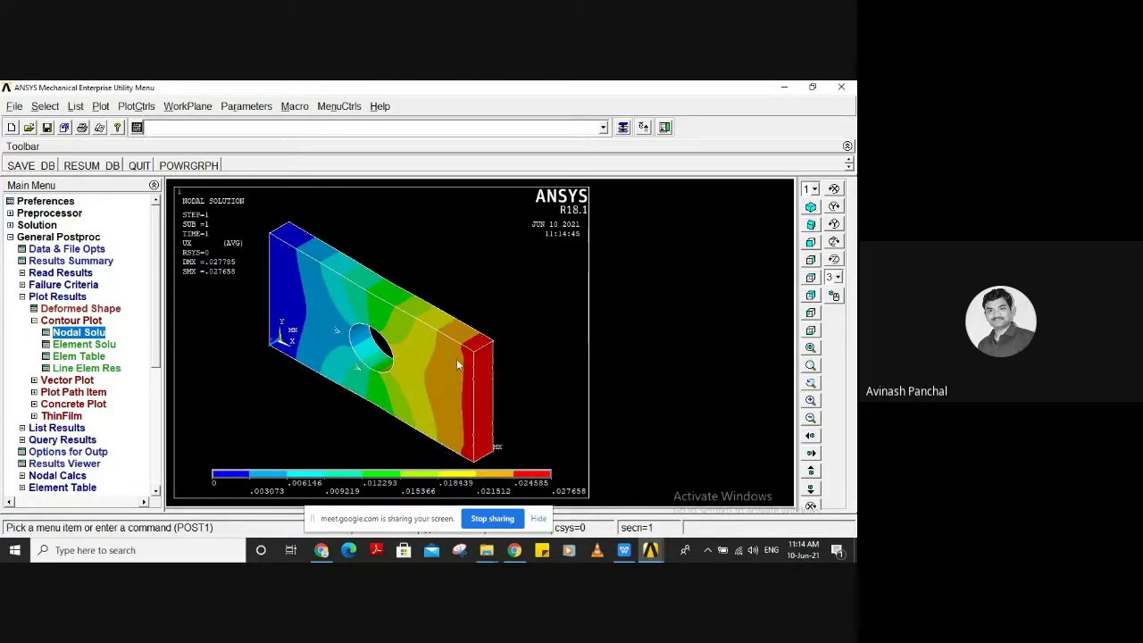
click(834, 206)
click(834, 206)
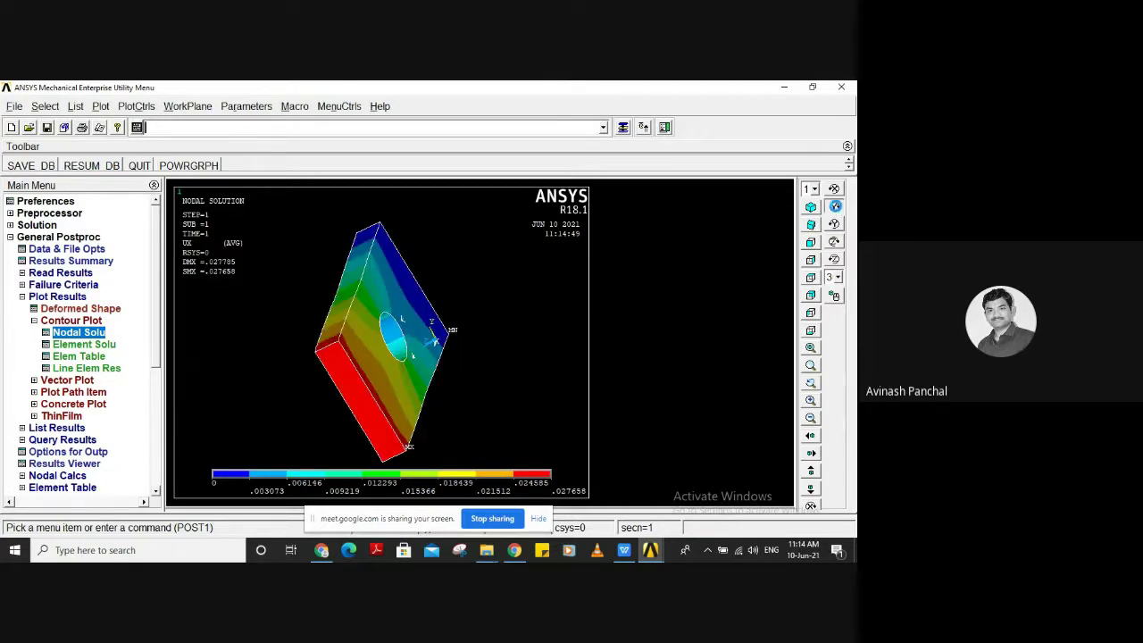
click(834, 206)
click(834, 206)
click(836, 207)
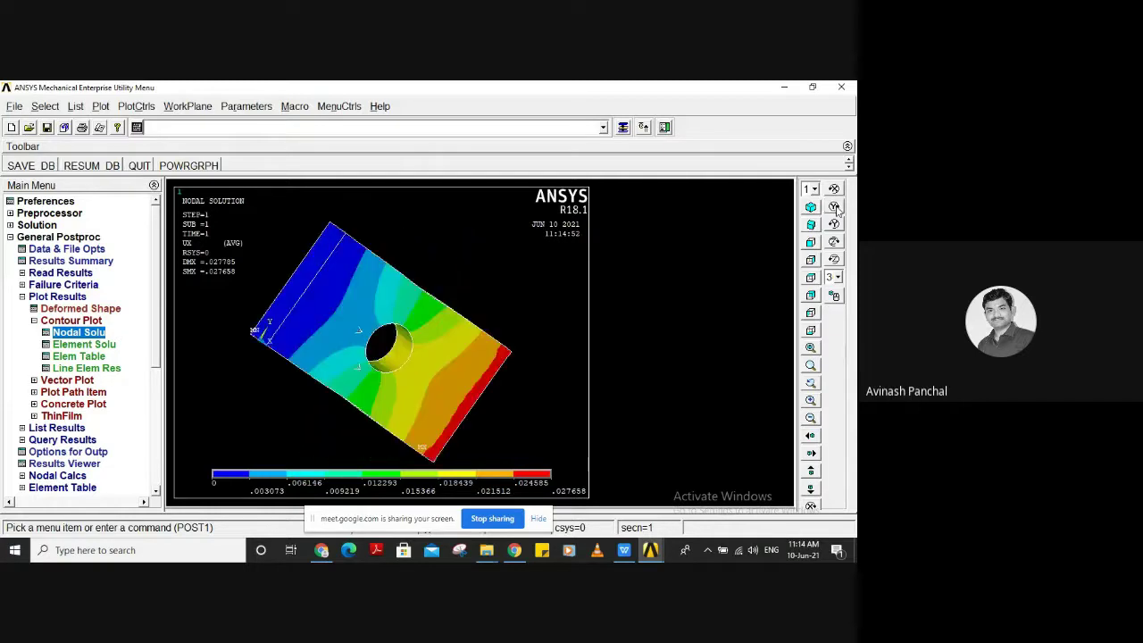
click(835, 207)
click(835, 207)
click(835, 207)
click(835, 208)
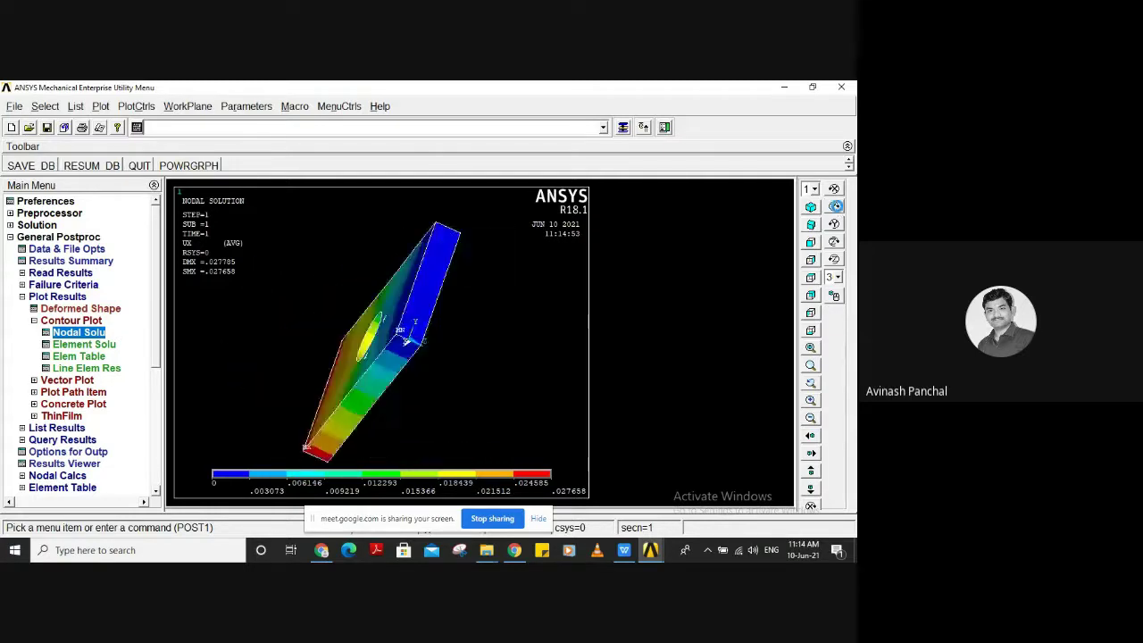
click(835, 207)
click(836, 207)
click(835, 207)
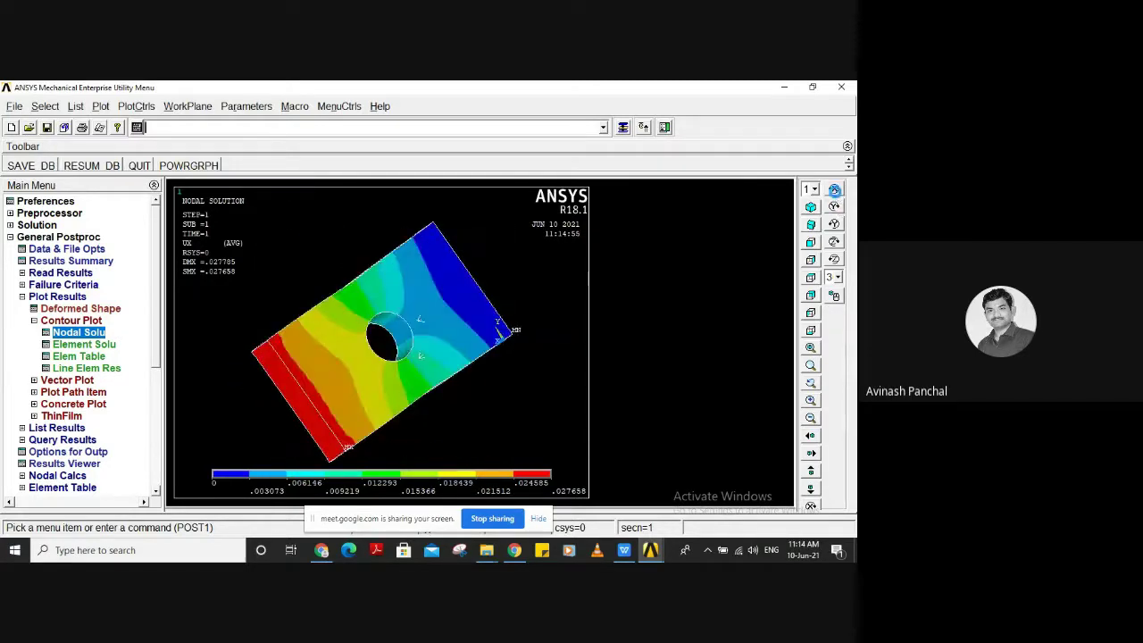
click(835, 189)
click(834, 189)
click(834, 189)
click(834, 189)
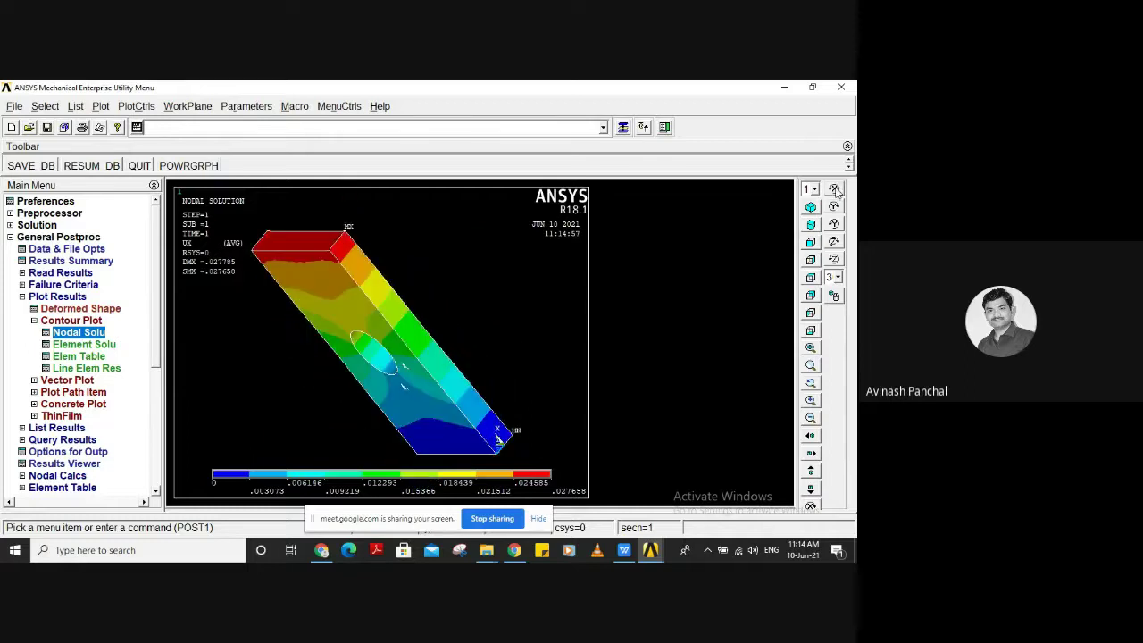
click(834, 190)
click(834, 190)
click(834, 190)
click(834, 190)
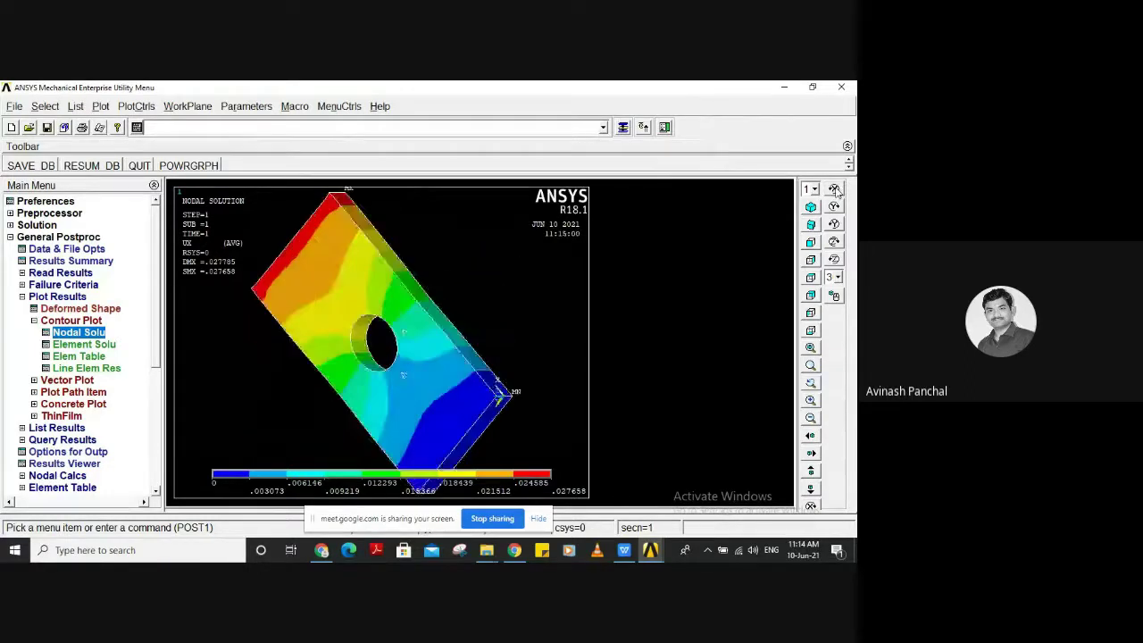
click(834, 189)
click(834, 189)
click(834, 190)
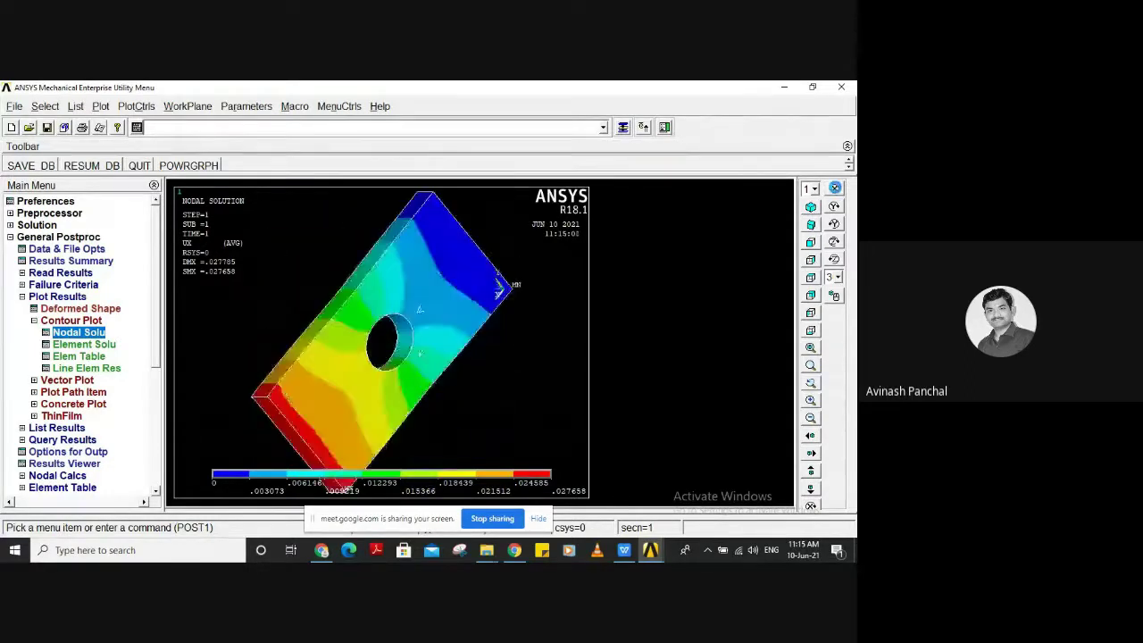
click(834, 246)
click(834, 246)
click(834, 246)
click(834, 246)
click(834, 244)
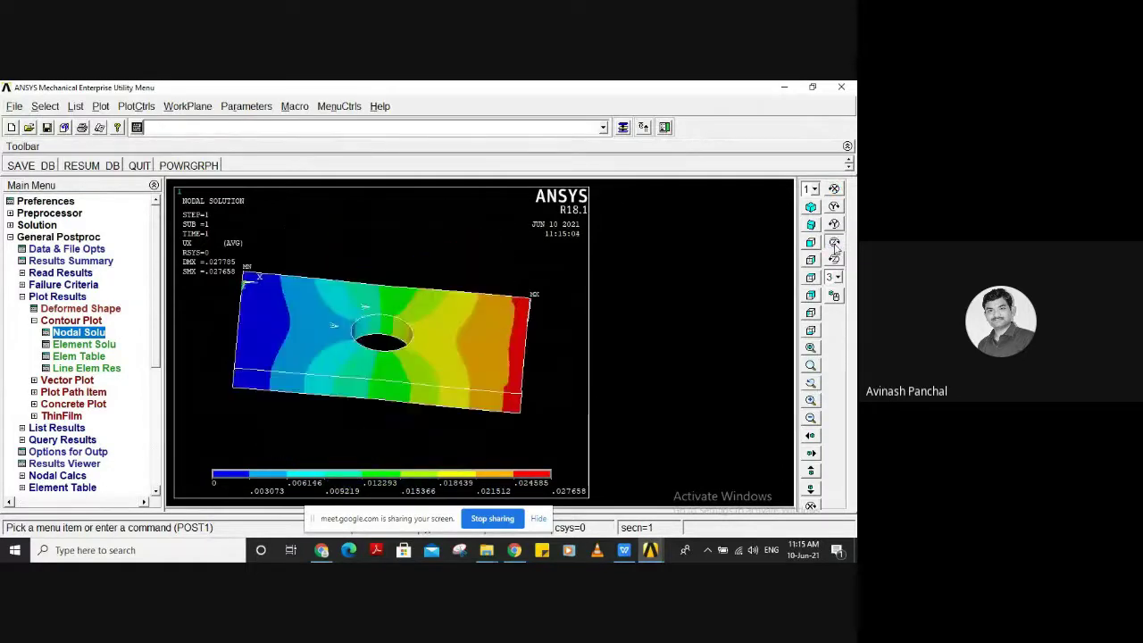
click(834, 244)
click(836, 260)
click(836, 260)
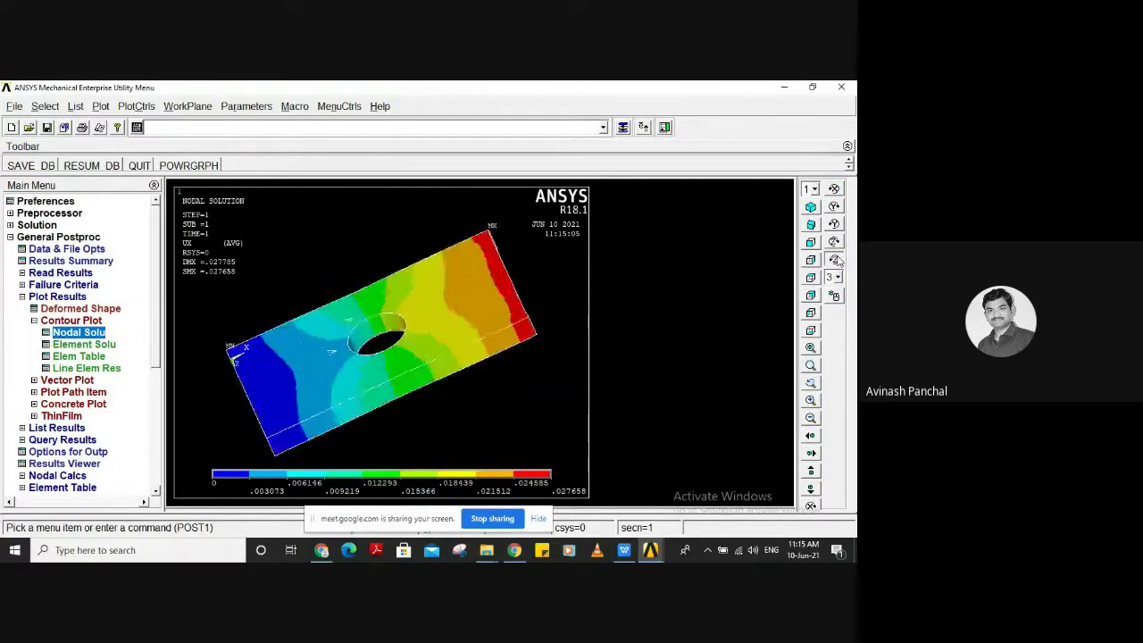
click(836, 260)
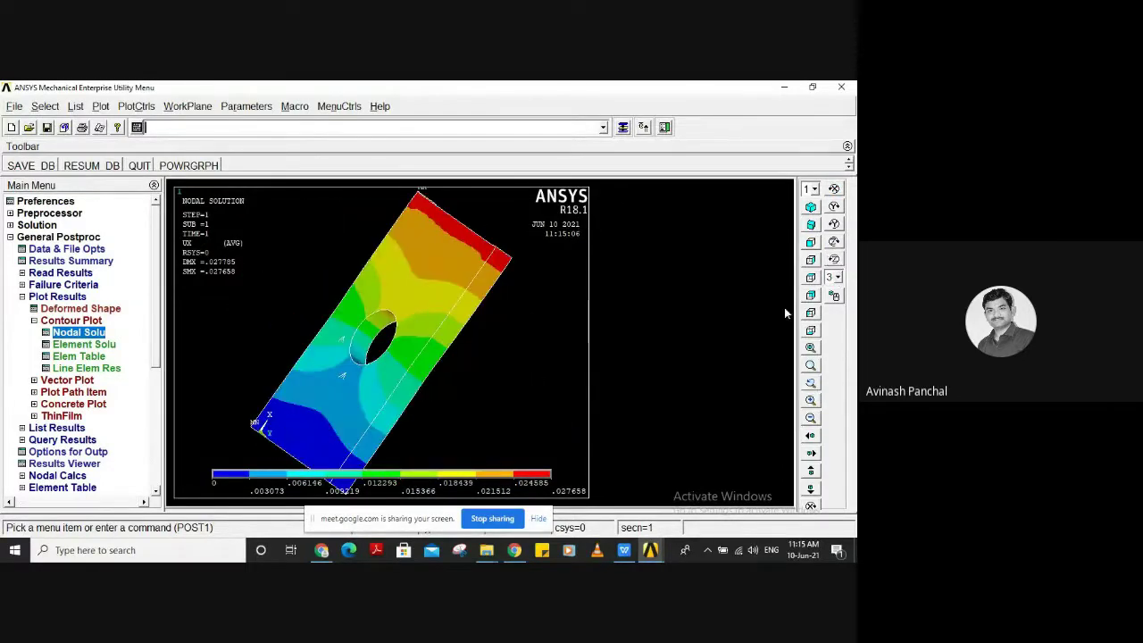
click(811, 349)
click(811, 207)
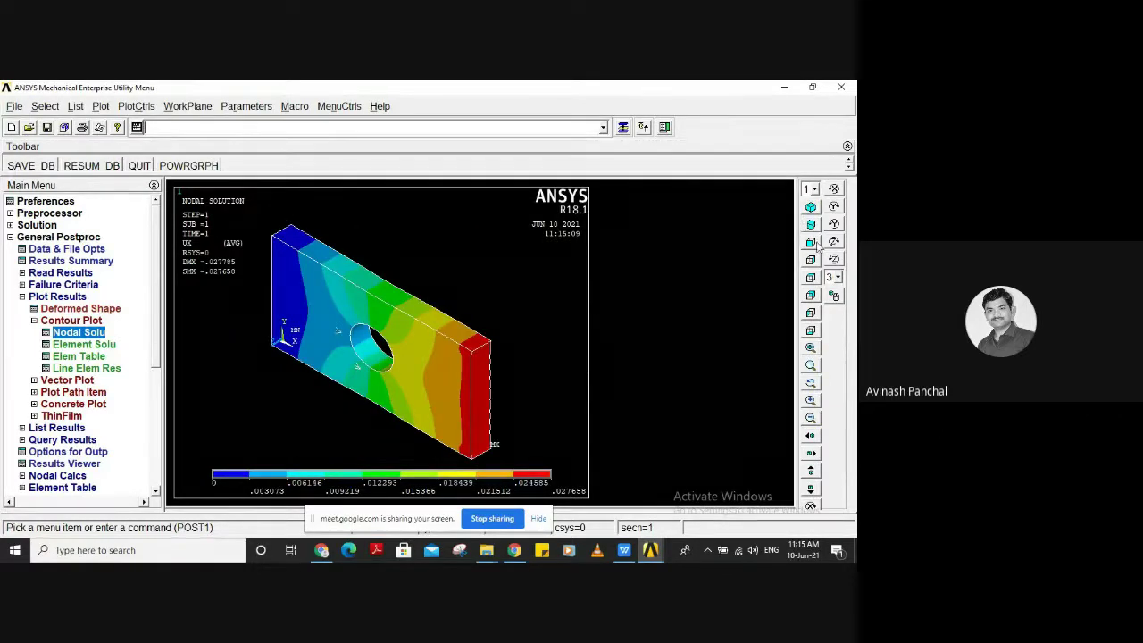
click(811, 242)
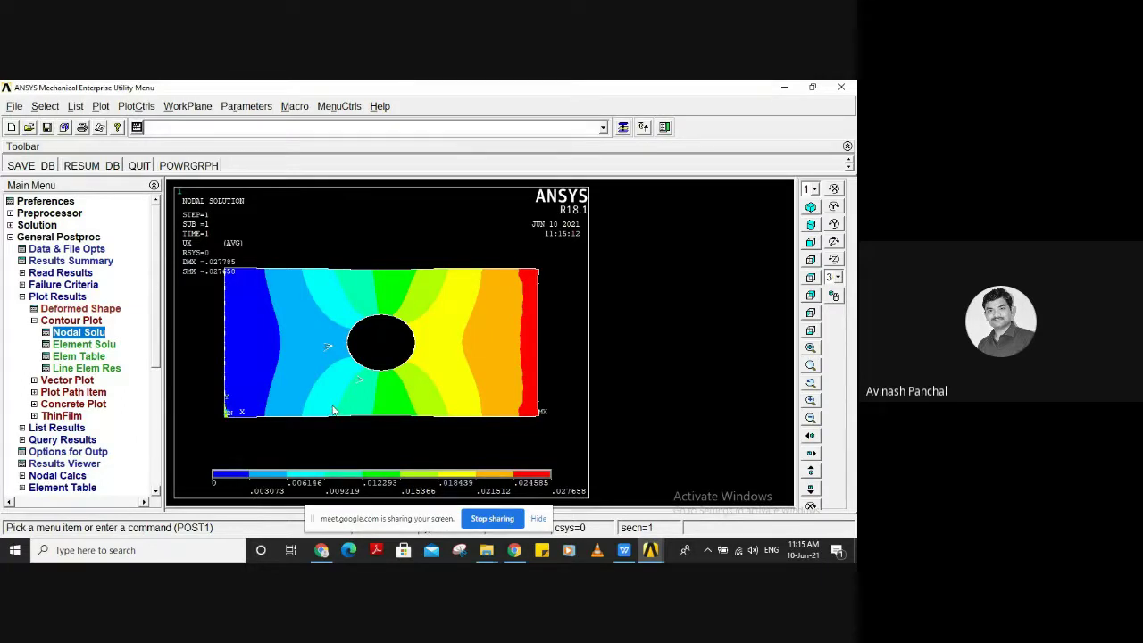
Contour the nodal Y-component of displacement (UY)
click(77, 333)
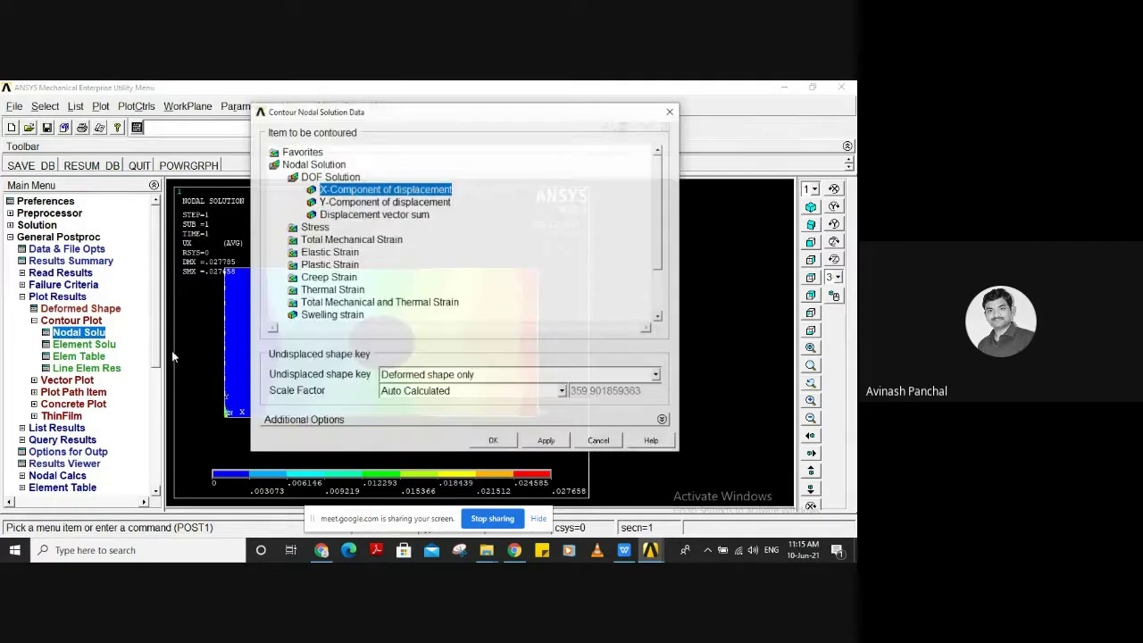
click(358, 202)
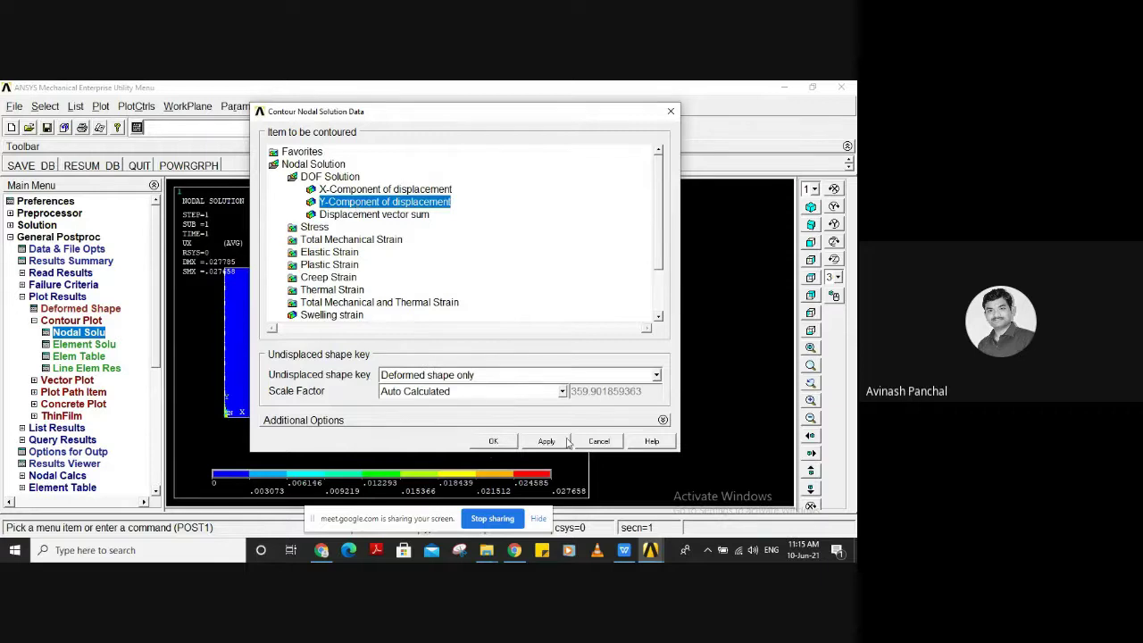
click(492, 441)
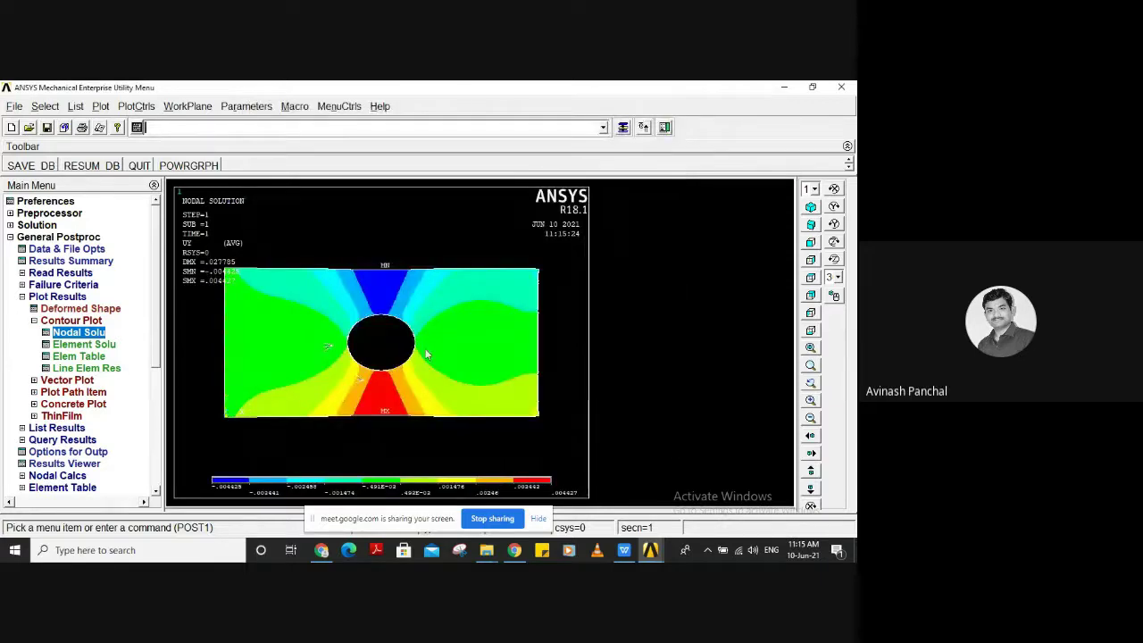
Contour the displacement vector sum (USUM), maximum 0.027785
click(105, 331)
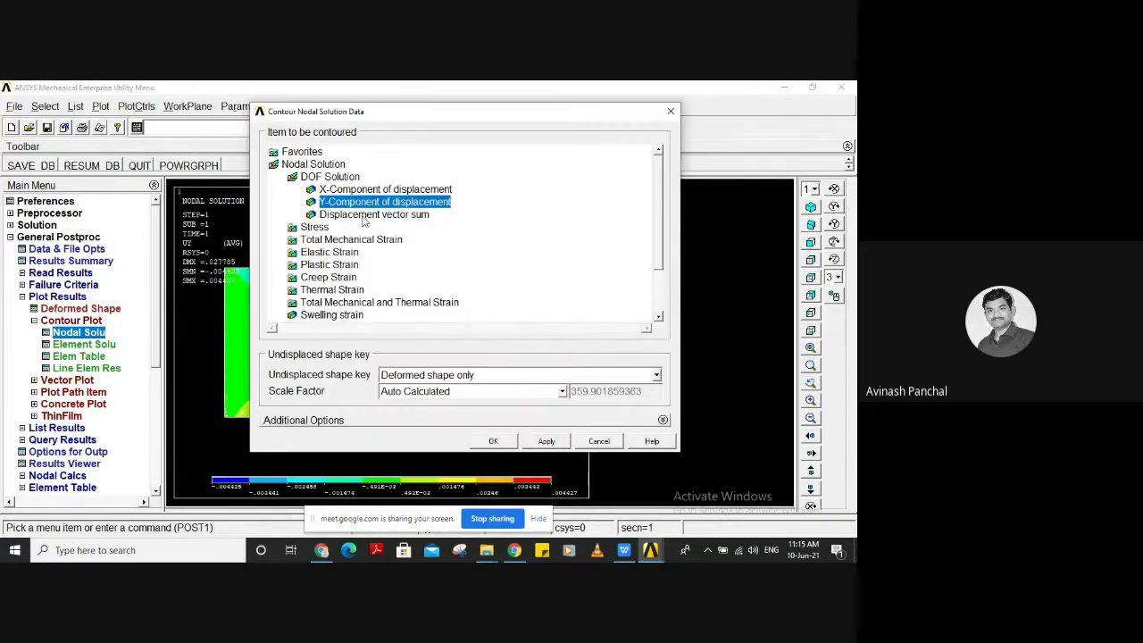
click(363, 216)
click(493, 441)
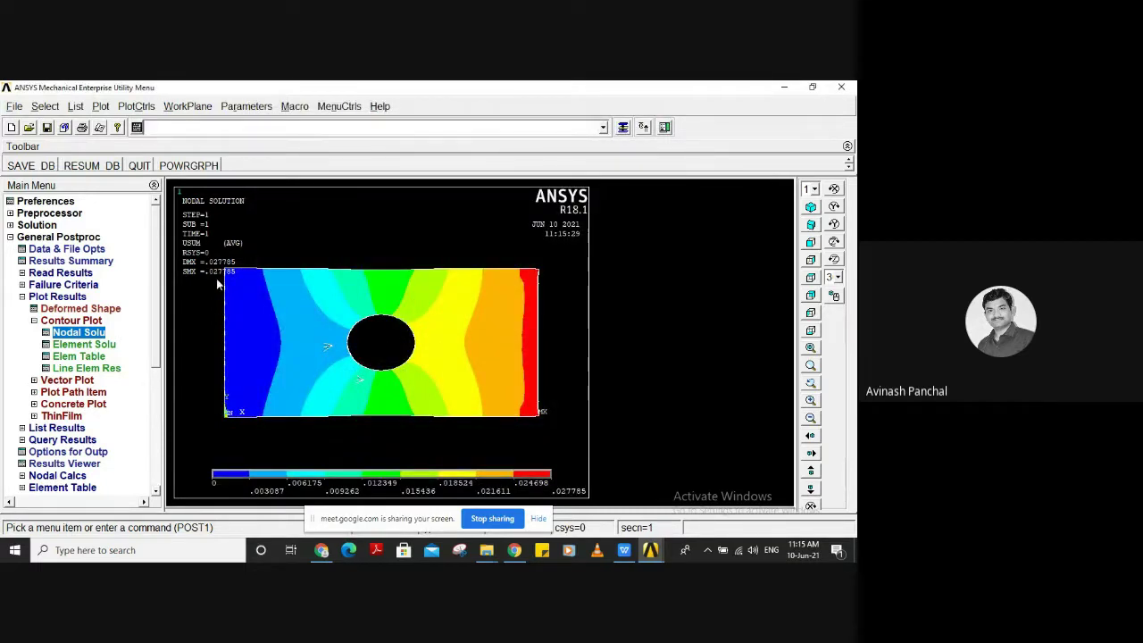
click(82, 332)
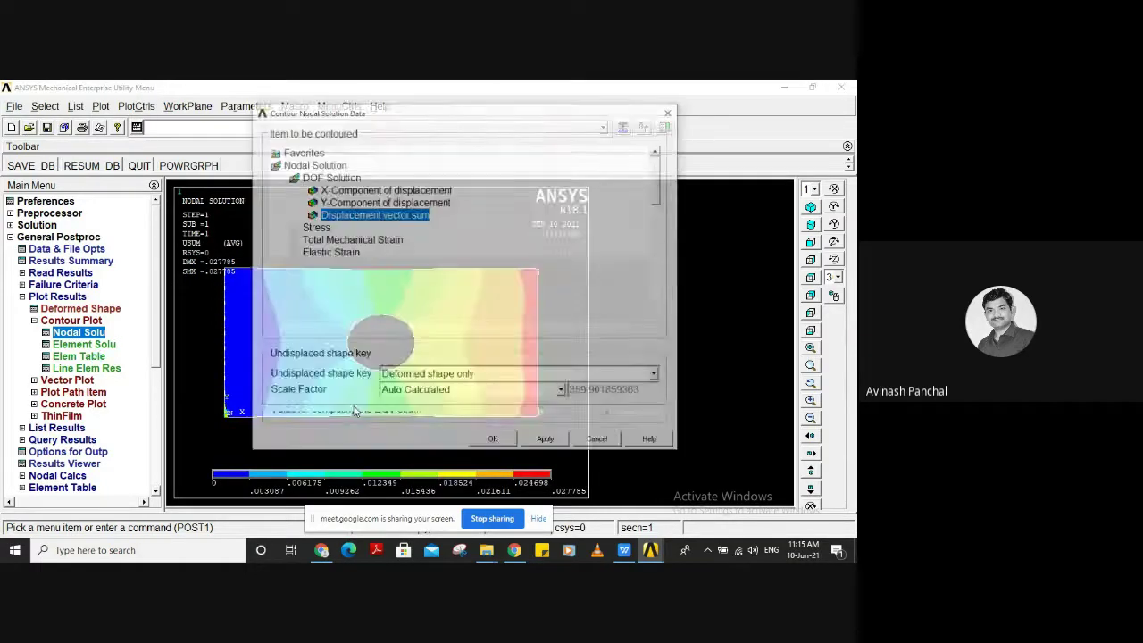
Contour the X-component of stress (SX), ranging from -2.84346 to 78.079
click(314, 227)
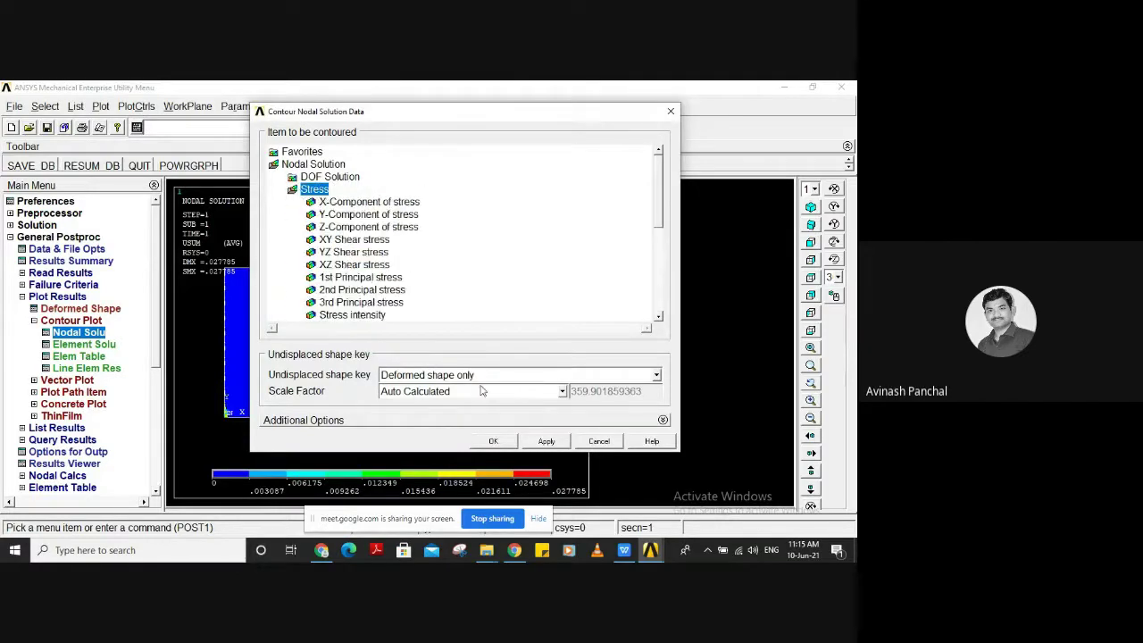
click(369, 202)
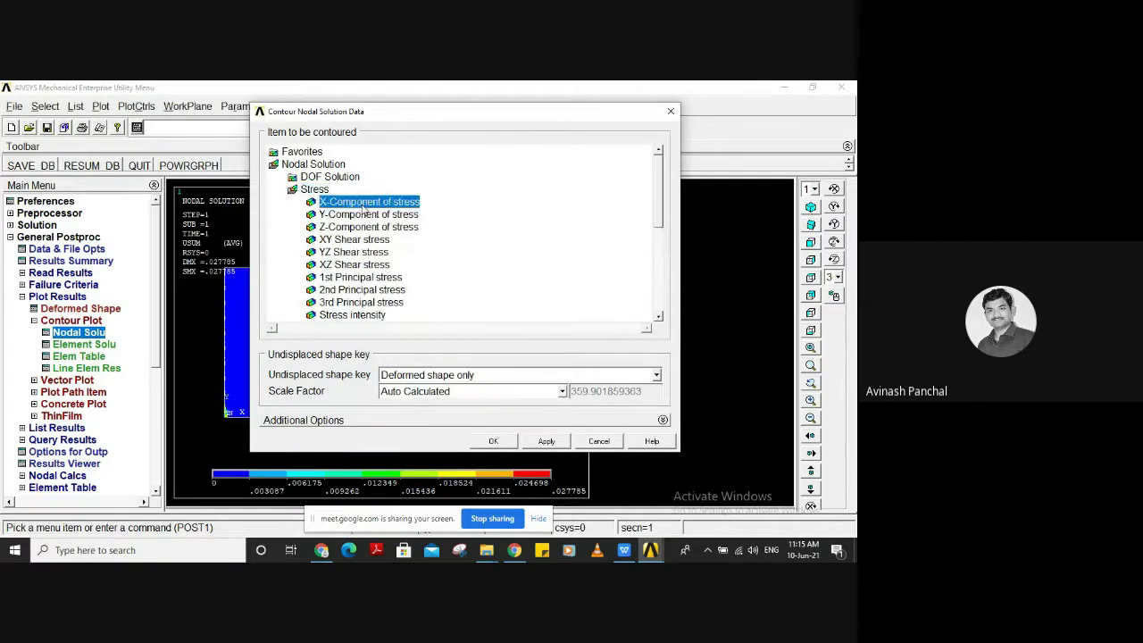
click(483, 440)
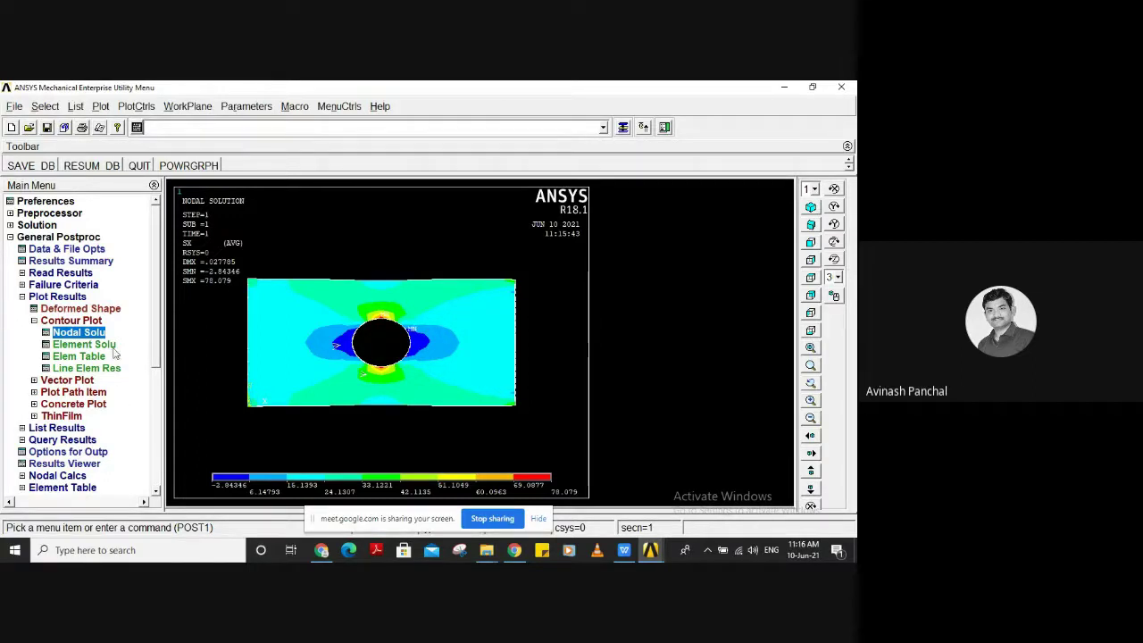
click(80, 333)
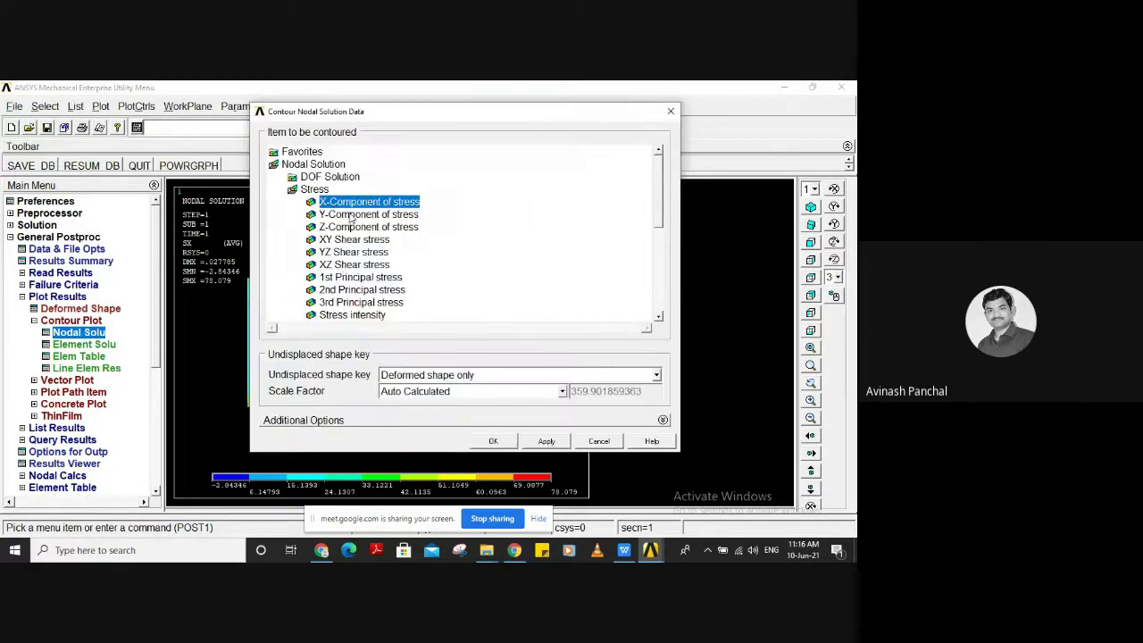
Contour the XY shear and YZ shear stresses in turn
click(350, 243)
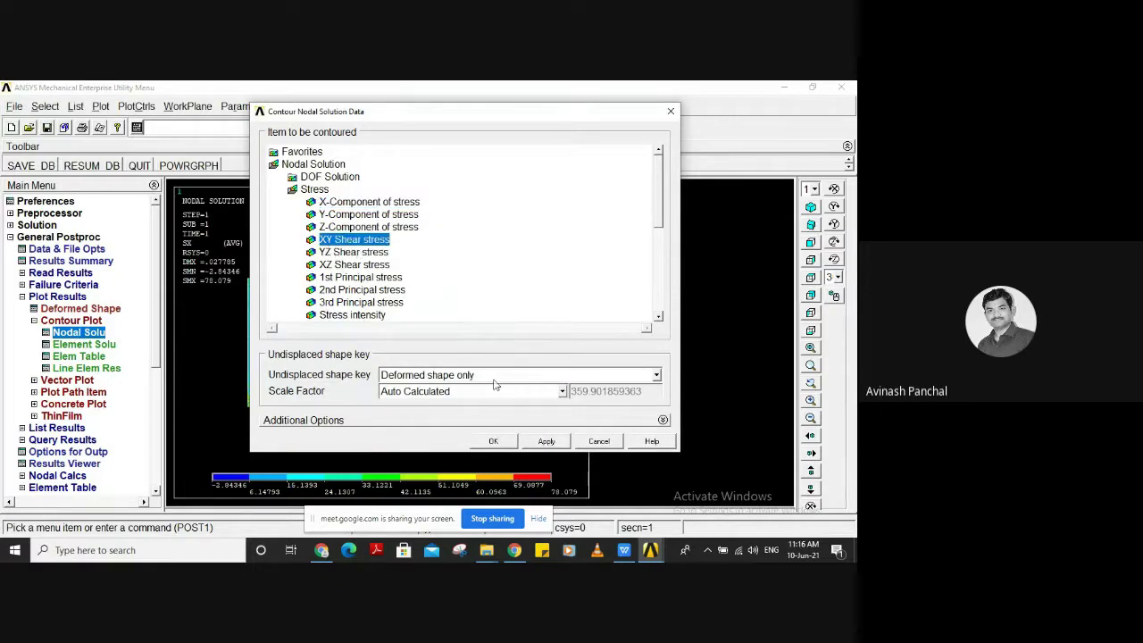
click(507, 443)
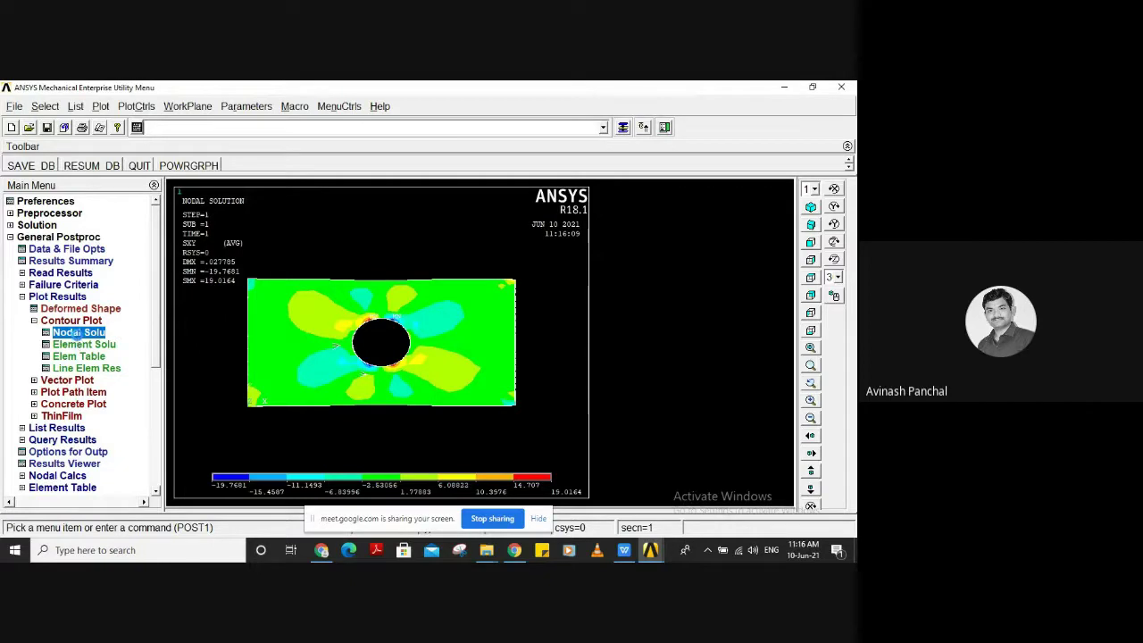
click(77, 332)
click(341, 253)
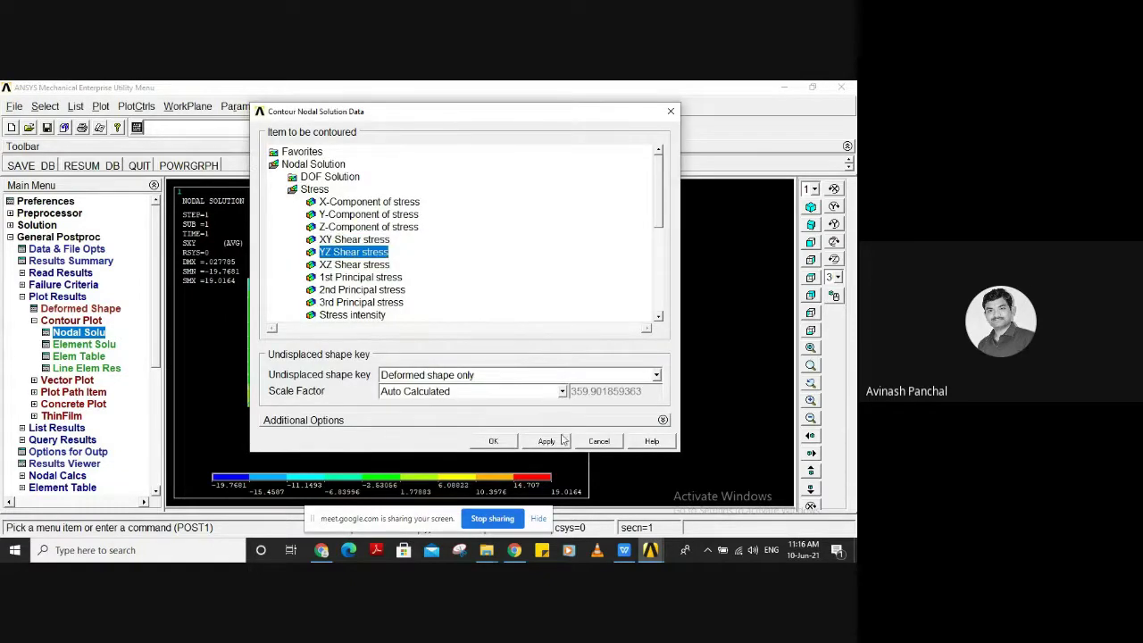
click(482, 441)
Contour the 1st and 2nd principal stresses in turn
click(82, 337)
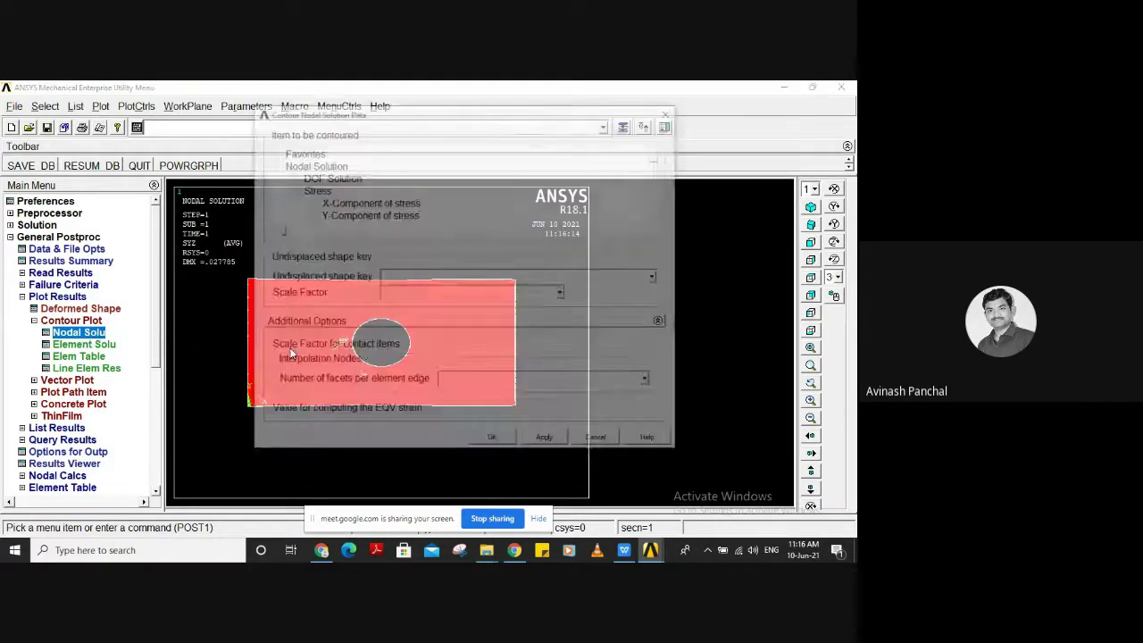
click(341, 278)
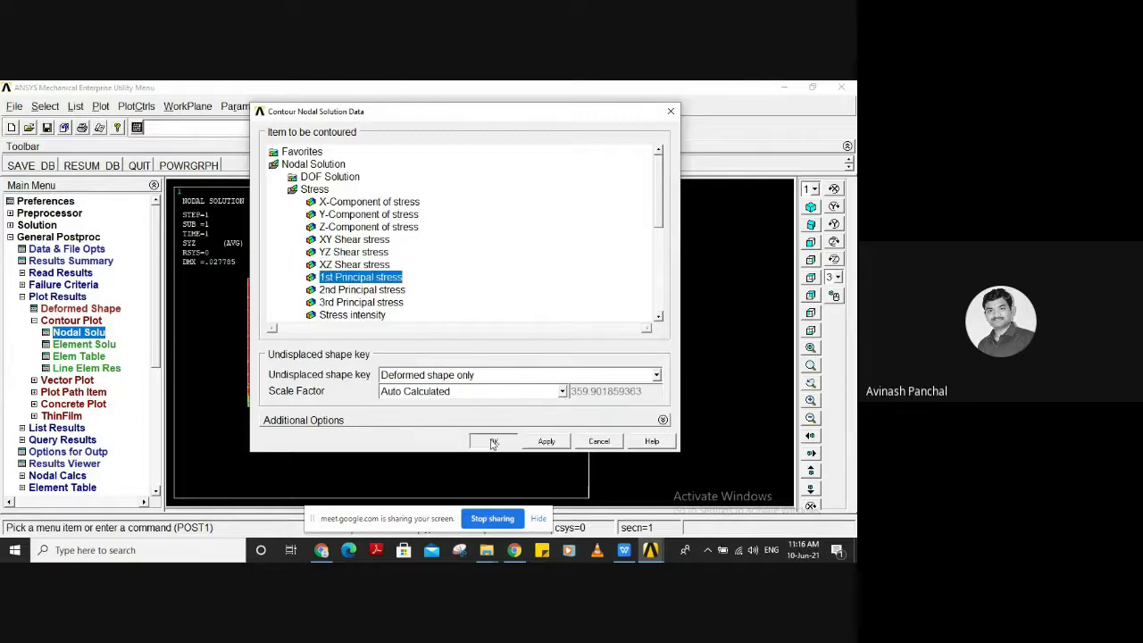
click(493, 441)
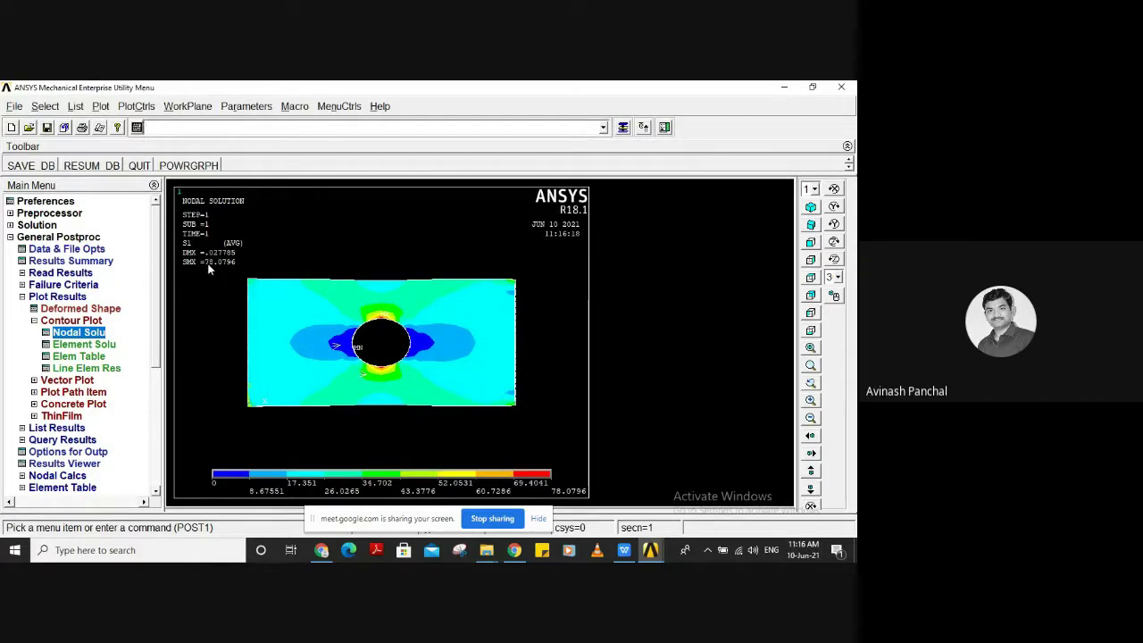
click(71, 334)
click(353, 291)
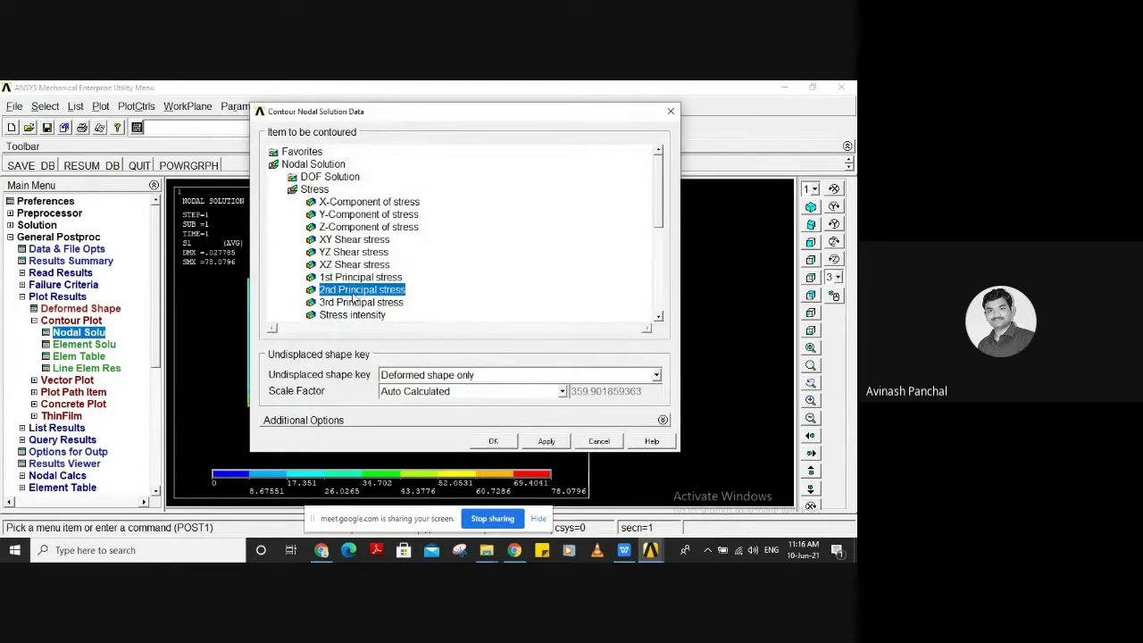
click(499, 444)
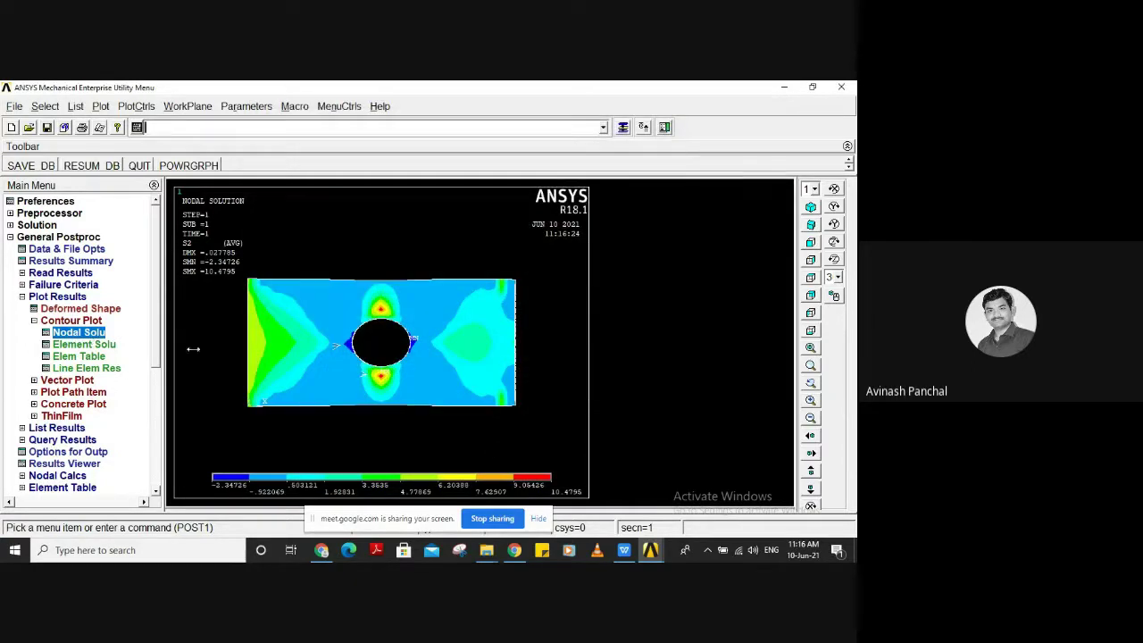
Contour stress intensity, then von Mises stress (SEQV, 3.96799 to 77.2811)
click(79, 332)
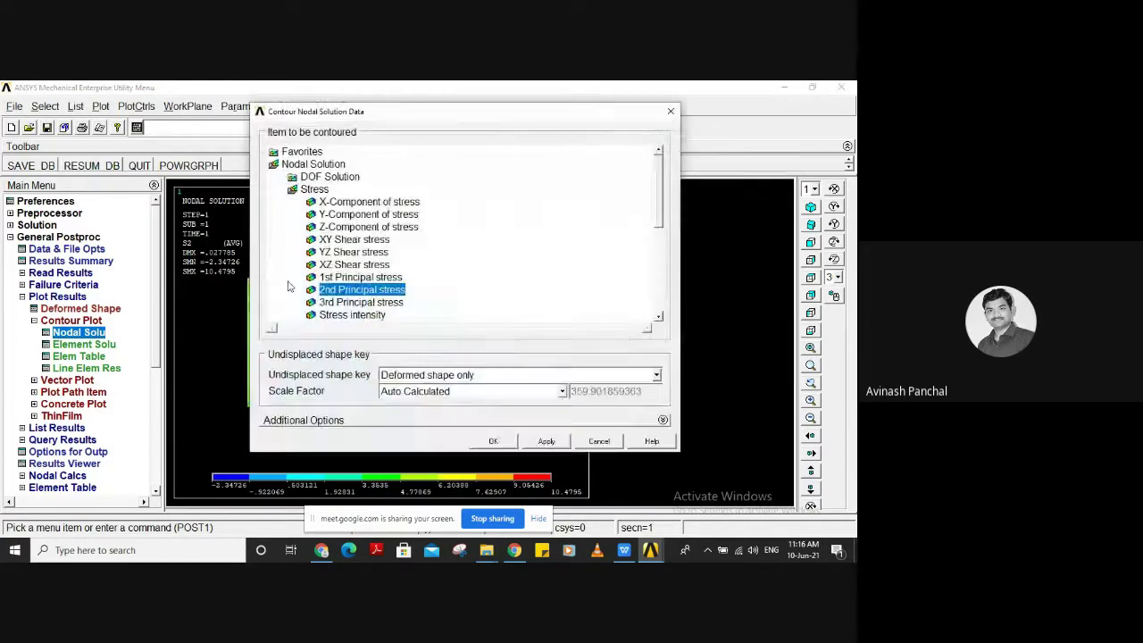
click(352, 317)
click(489, 437)
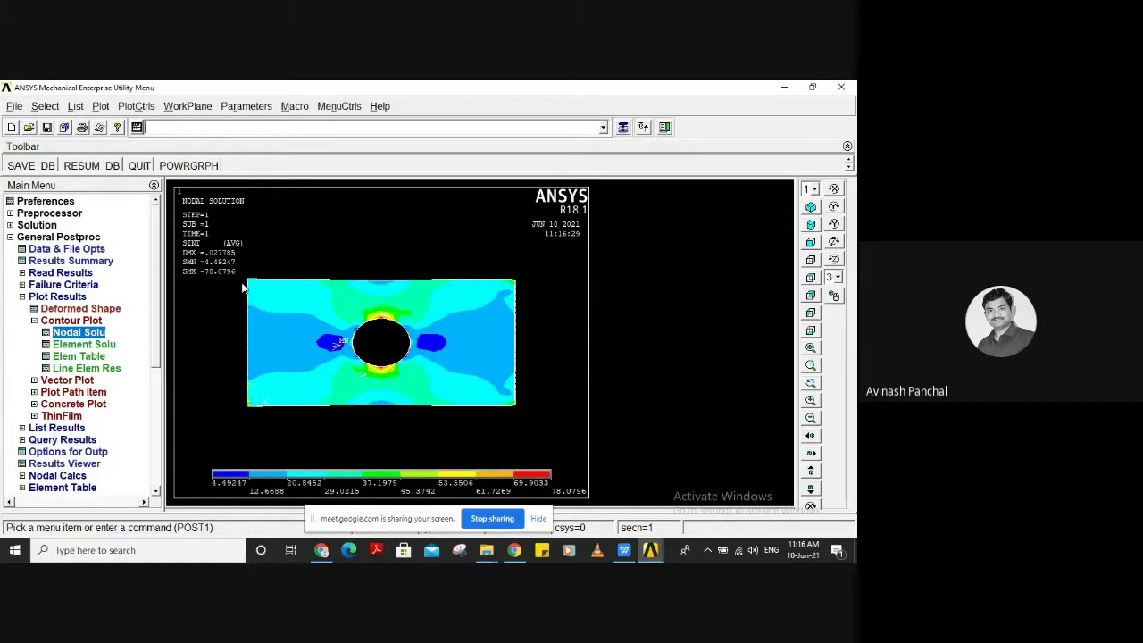
click(101, 334)
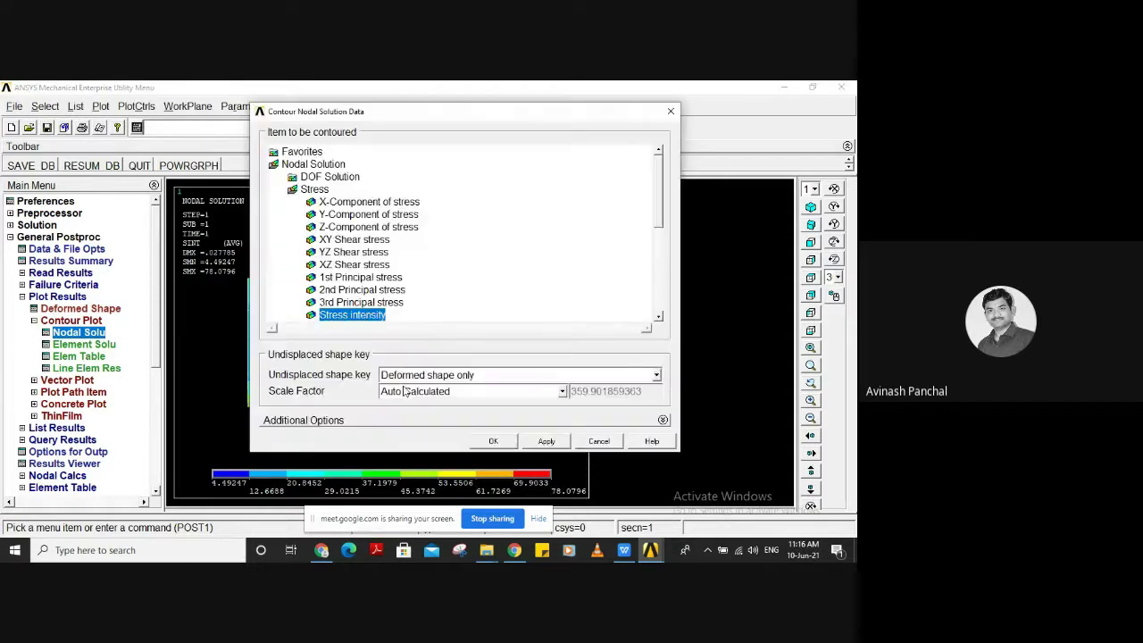
scroll(658, 318, down, 5)
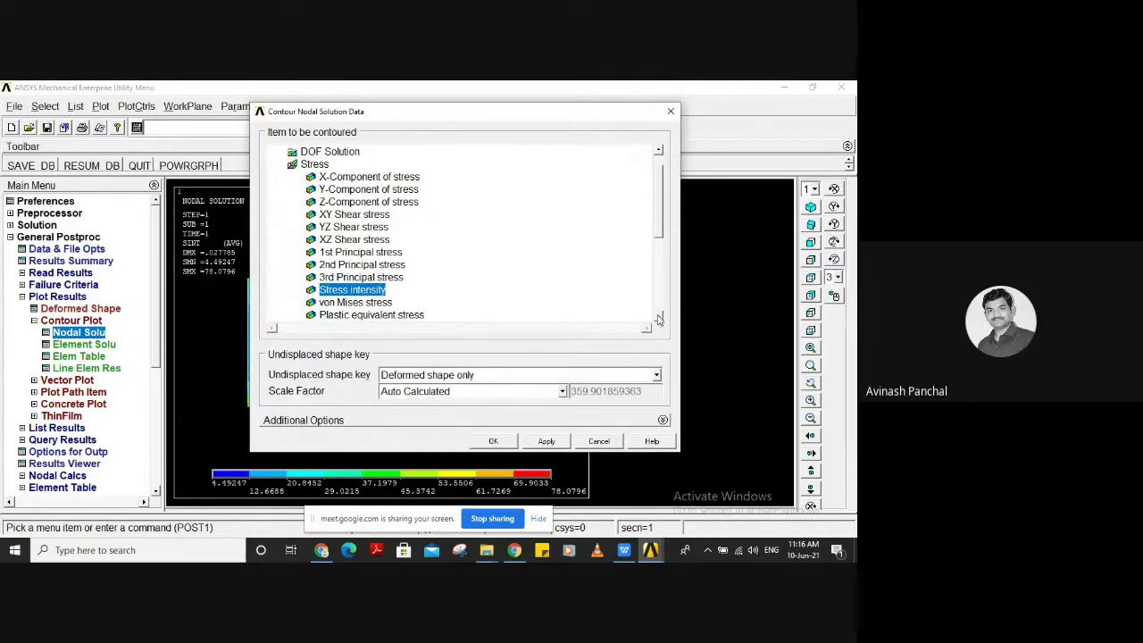
click(355, 265)
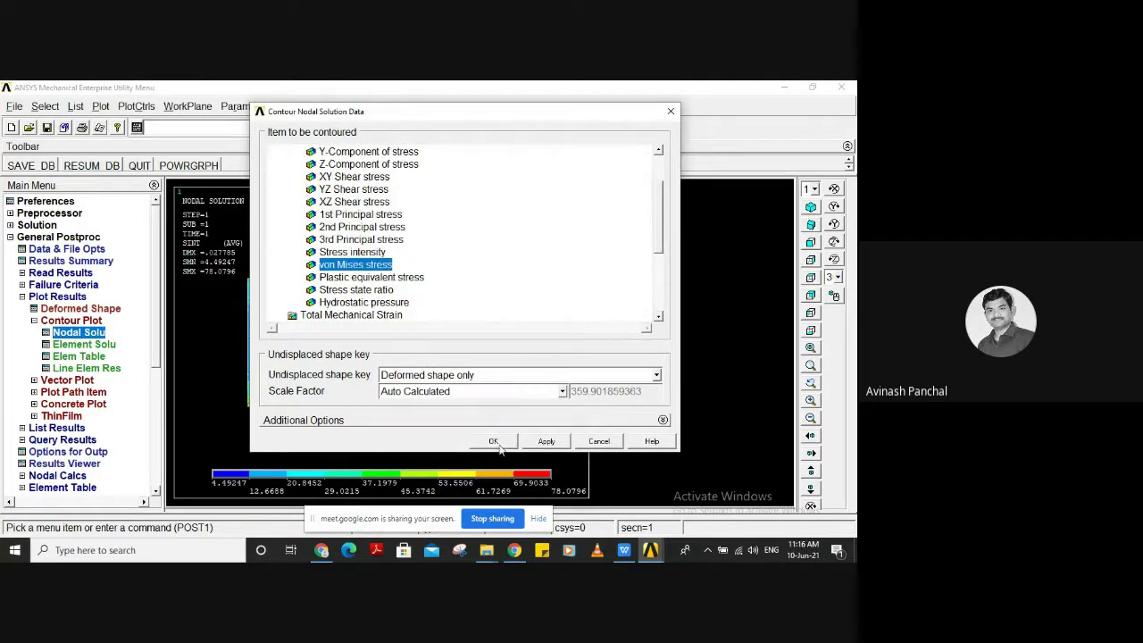
click(497, 442)
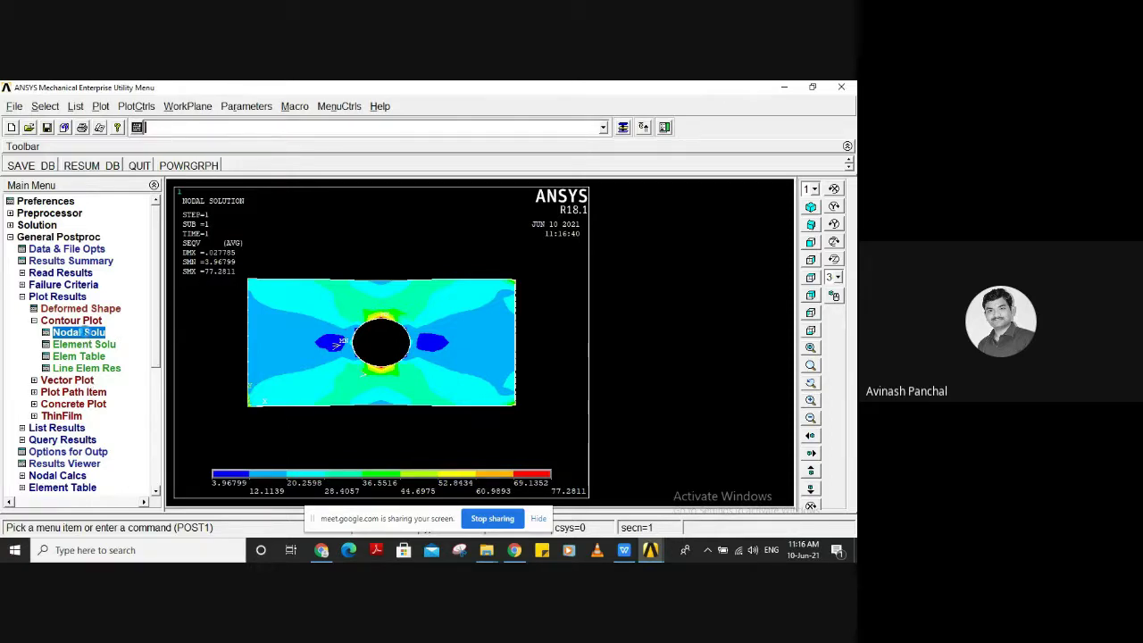
click(86, 332)
Attempt a plastic equivalent stress contour and dismiss the data-not-available warning
scroll(491, 297, down, 3)
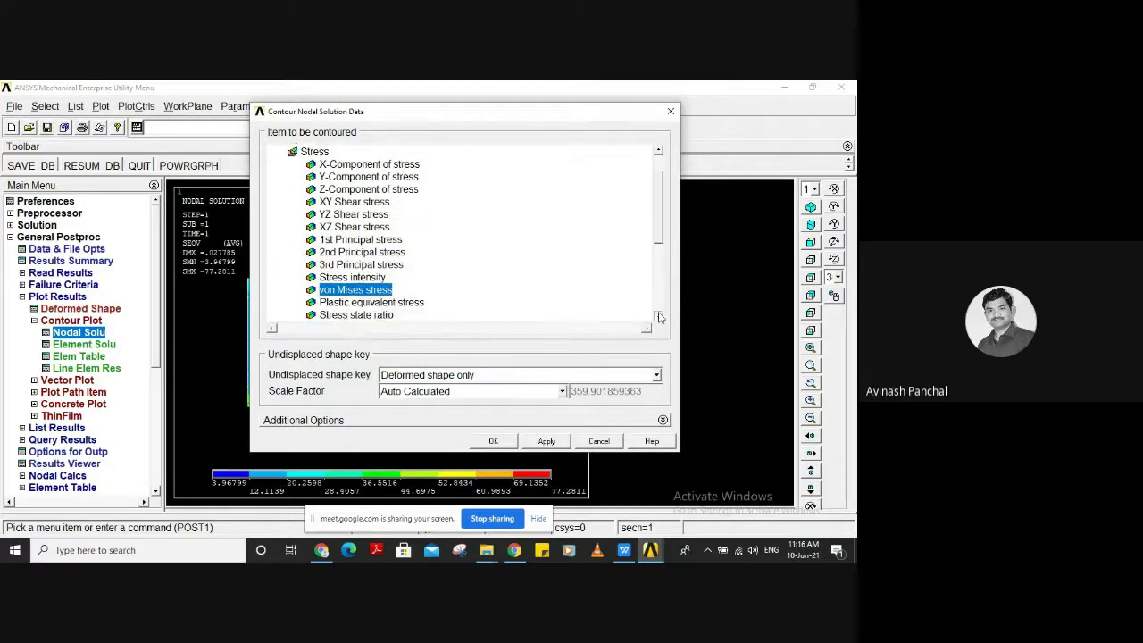
click(379, 239)
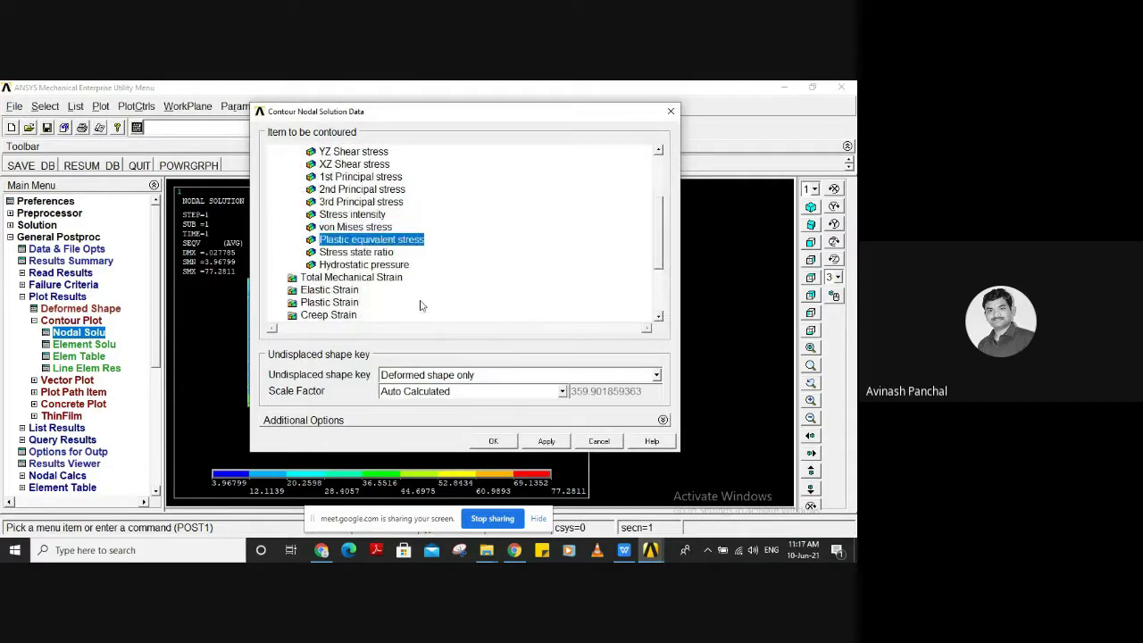
click(493, 441)
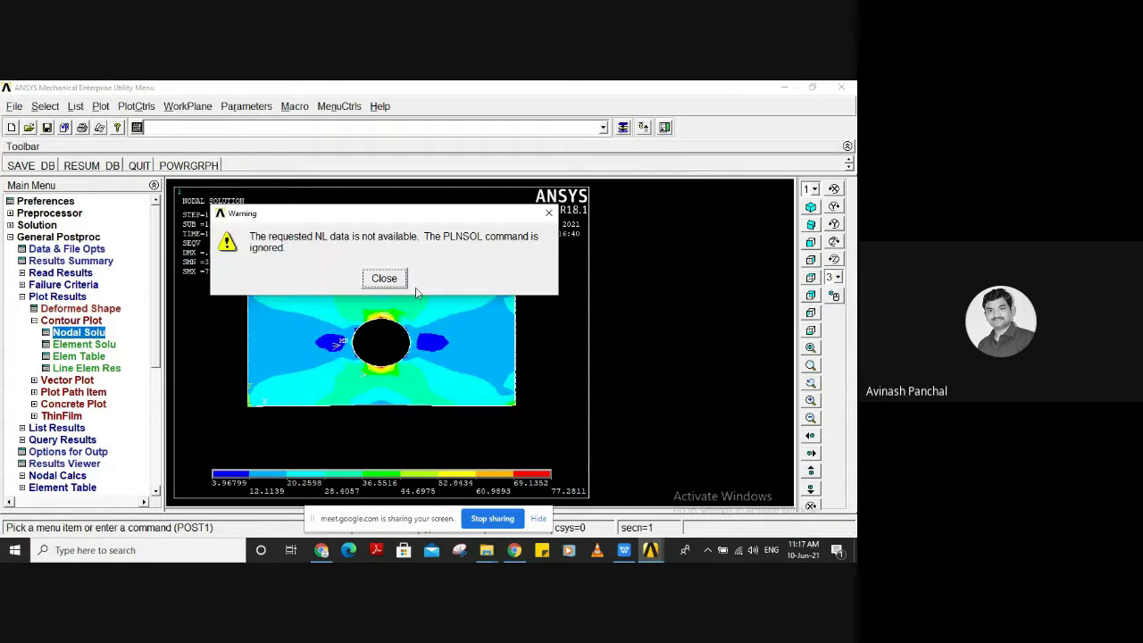
click(384, 278)
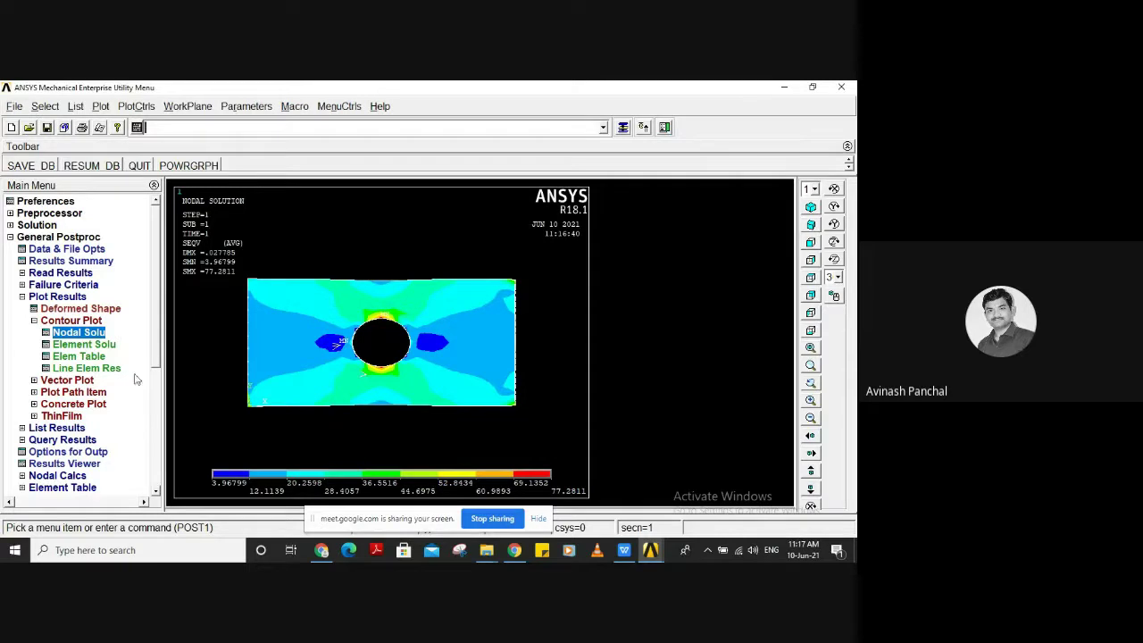
Attempt a stress state ratio contour, dismiss its warning, and reopen the nodal solution choices
click(97, 334)
click(659, 317)
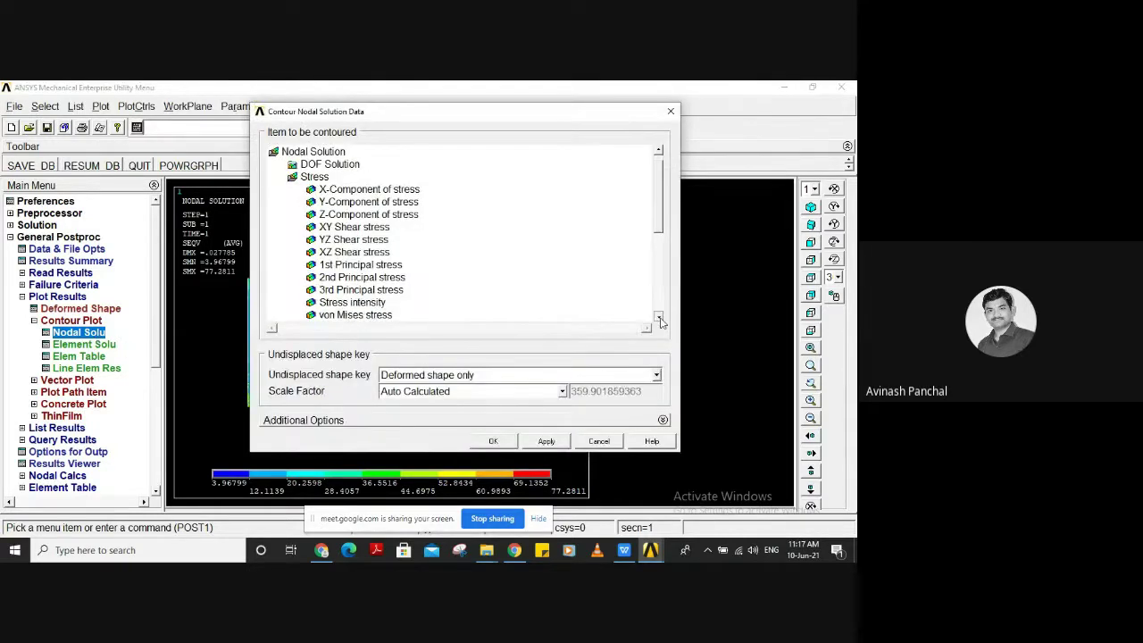
click(659, 318)
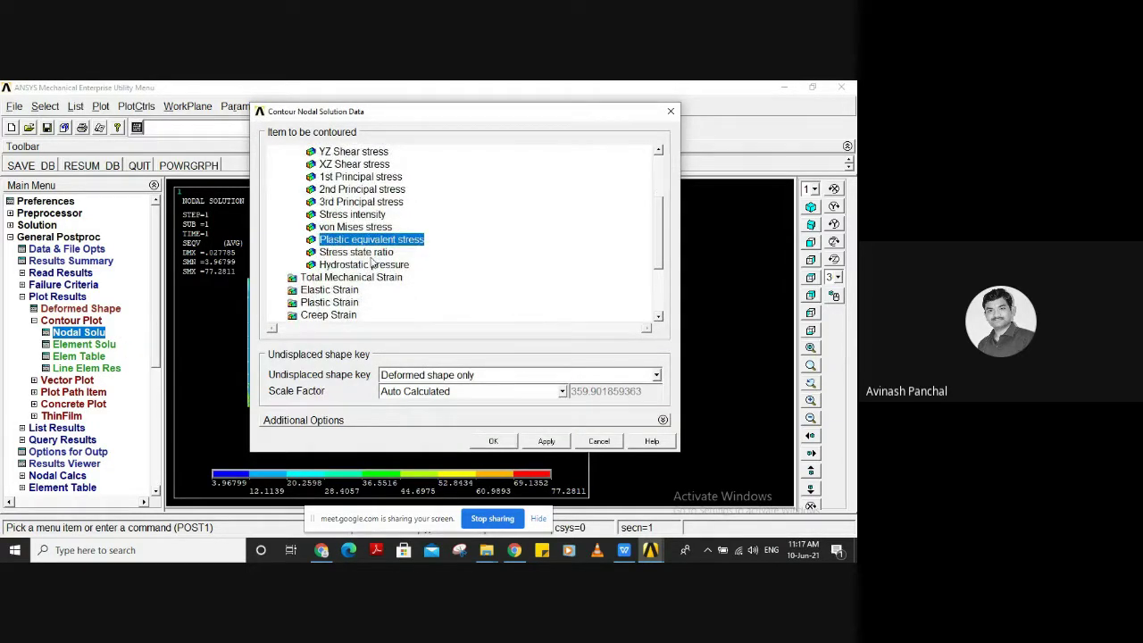
click(375, 254)
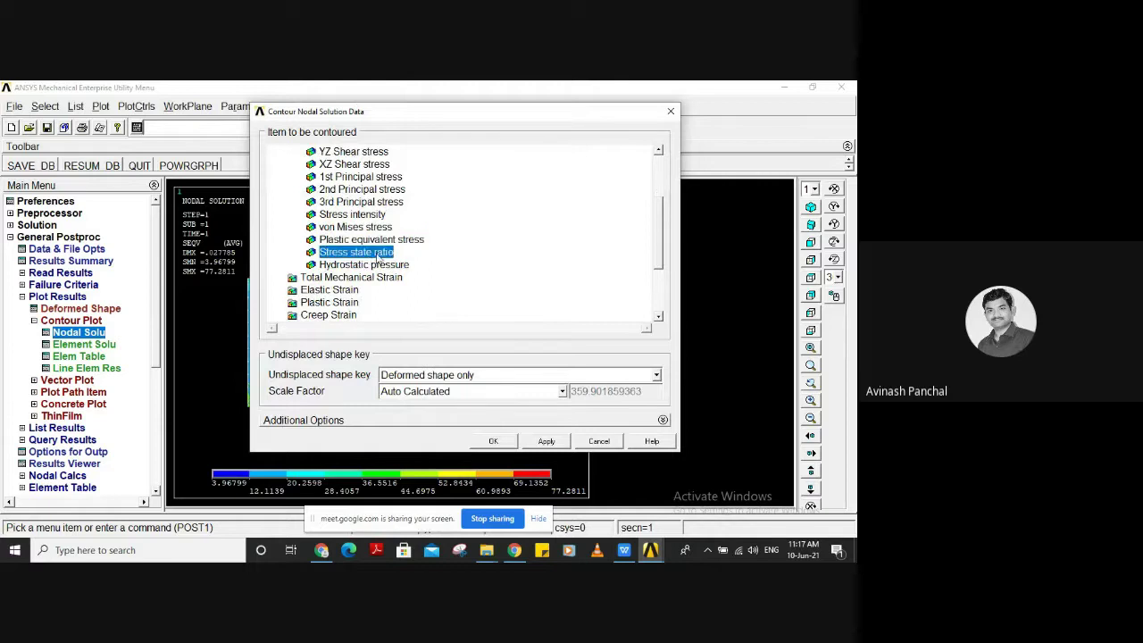
click(494, 441)
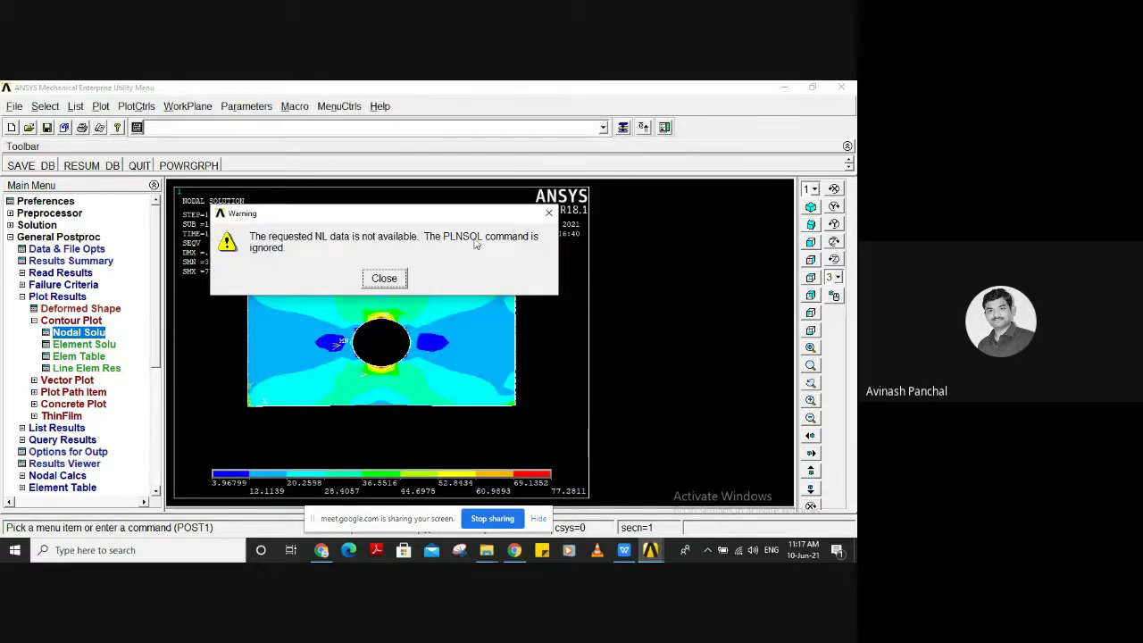
click(549, 214)
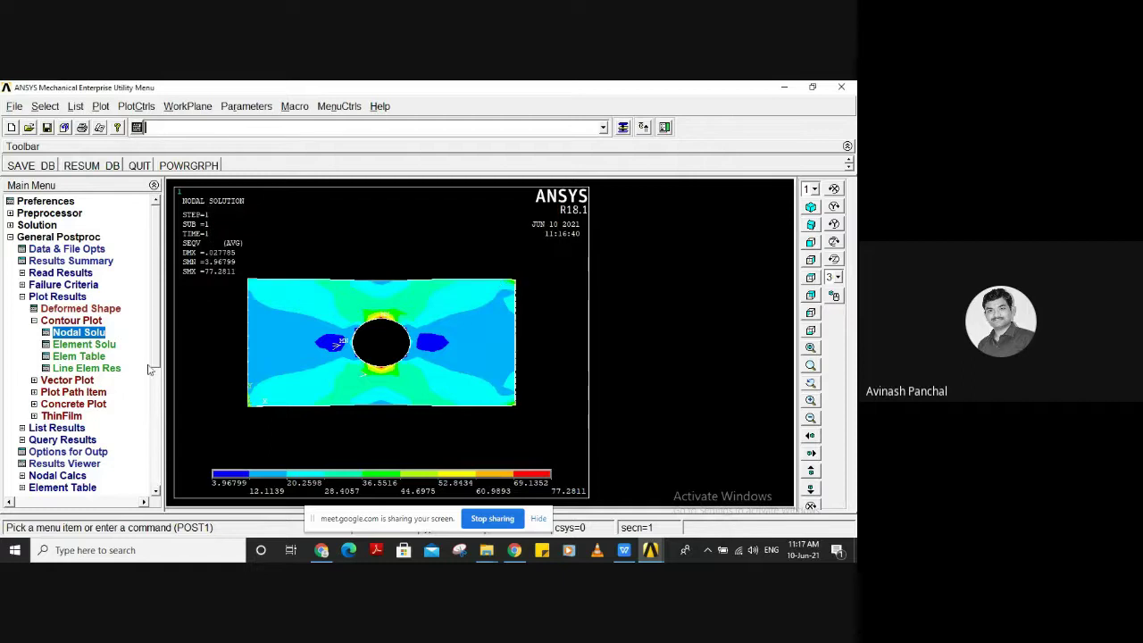
click(75, 334)
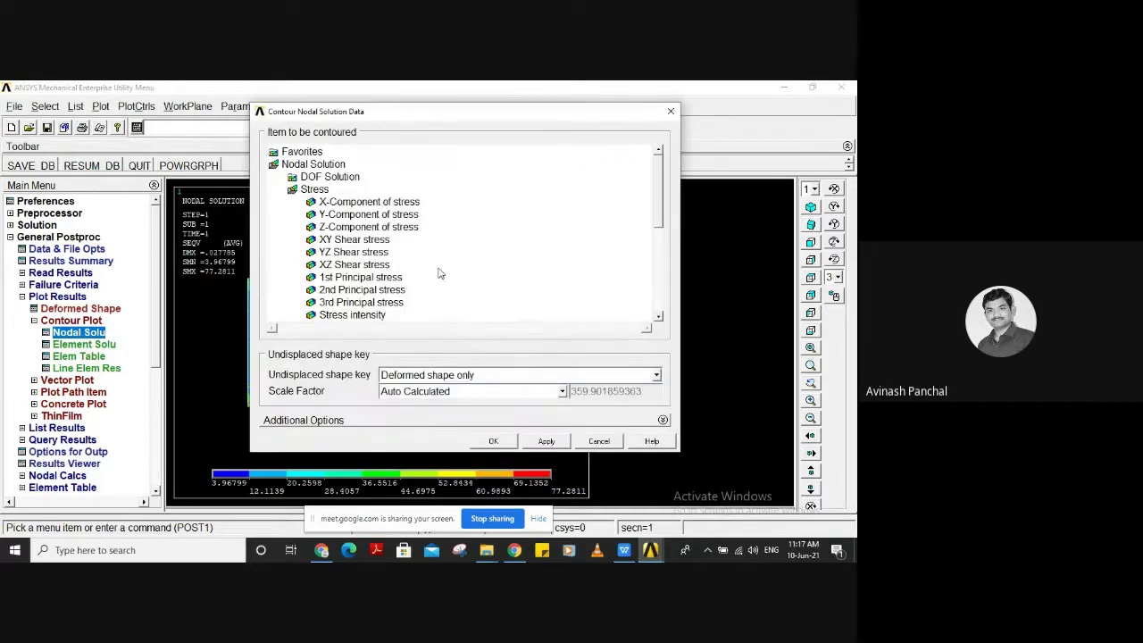
Plot the X-component of total mechanical strain (EPTOX) as a nodal contour
drag(662, 218, 654, 310)
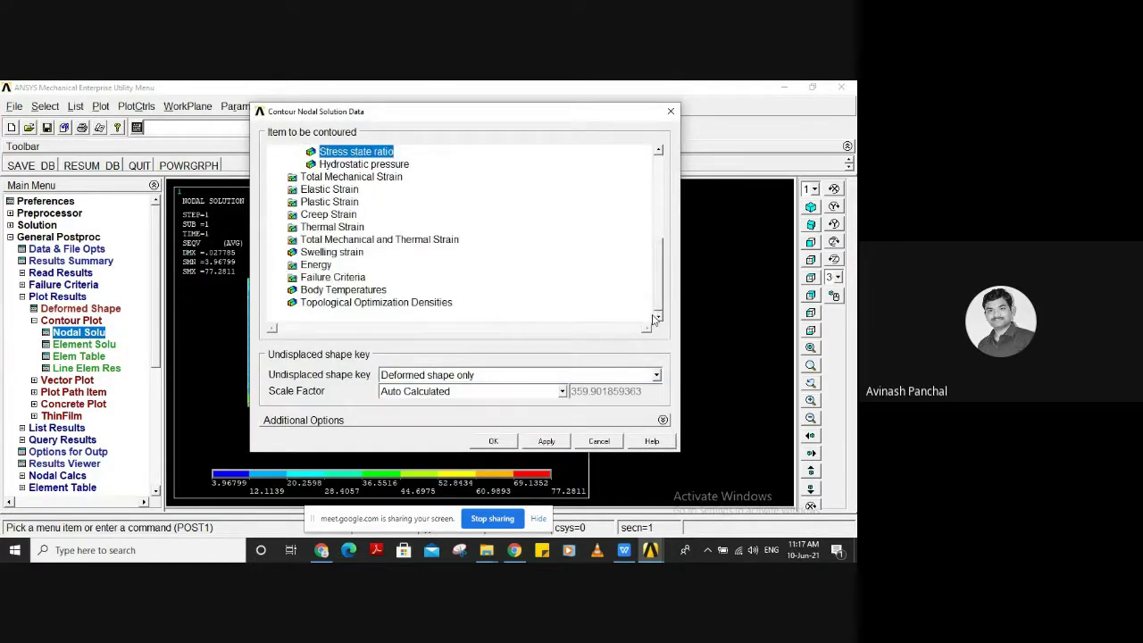
double_click(324, 176)
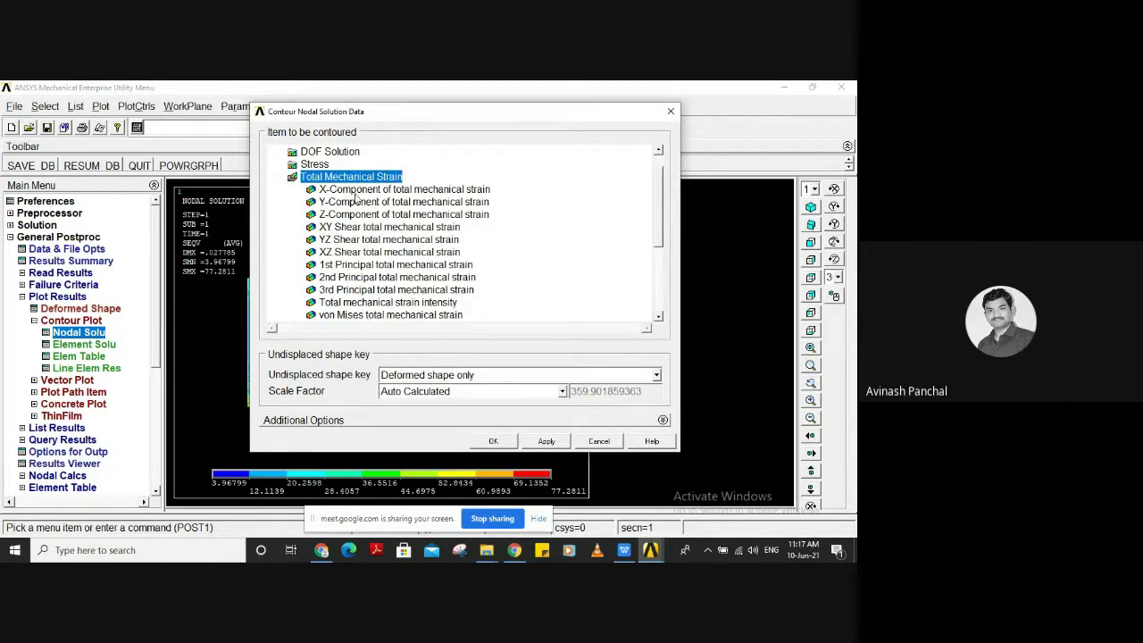
click(357, 189)
click(493, 441)
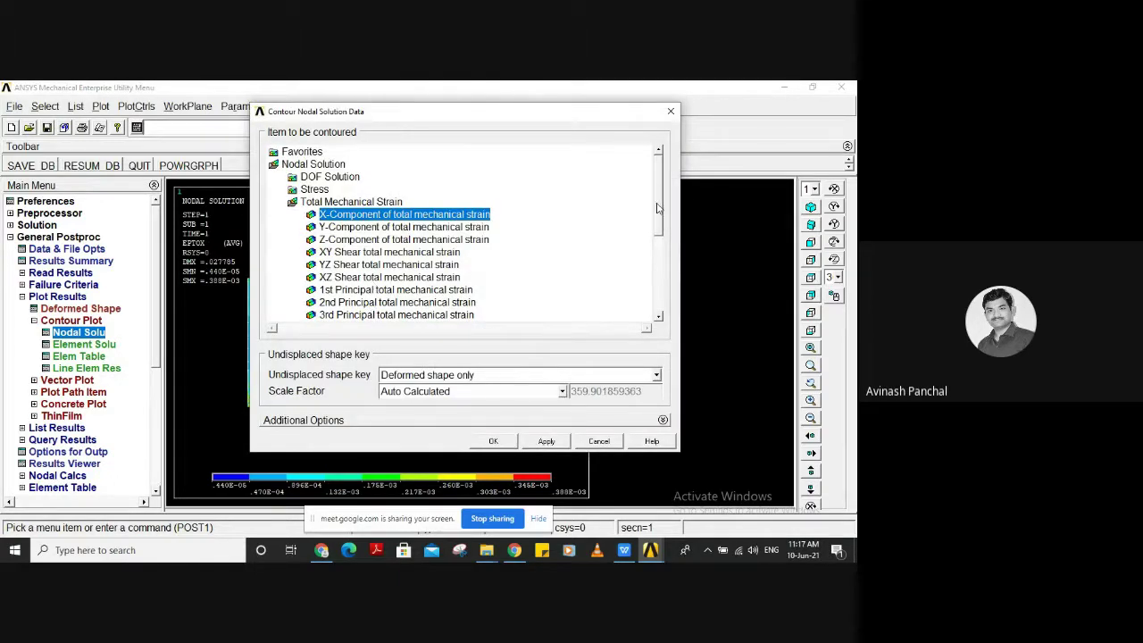
Plot the Maximum Stress failure criterion (FAILSMX), dismiss the strength-limit error, and reopen the contour list
scroll(652, 243, down, 2)
scroll(652, 243, down, 2)
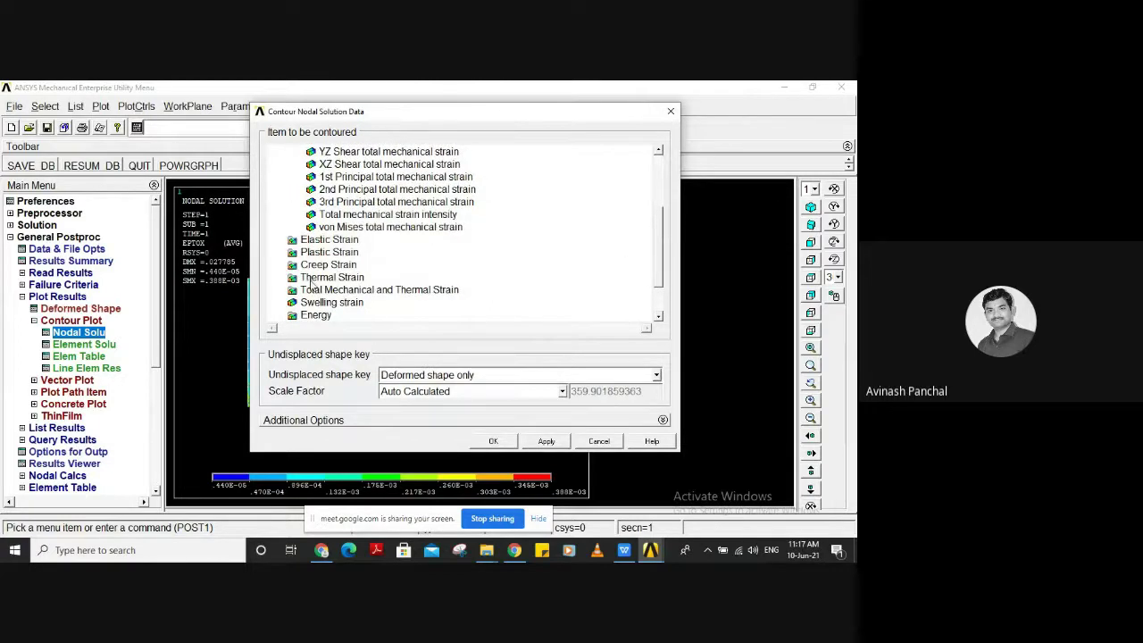
click(331, 265)
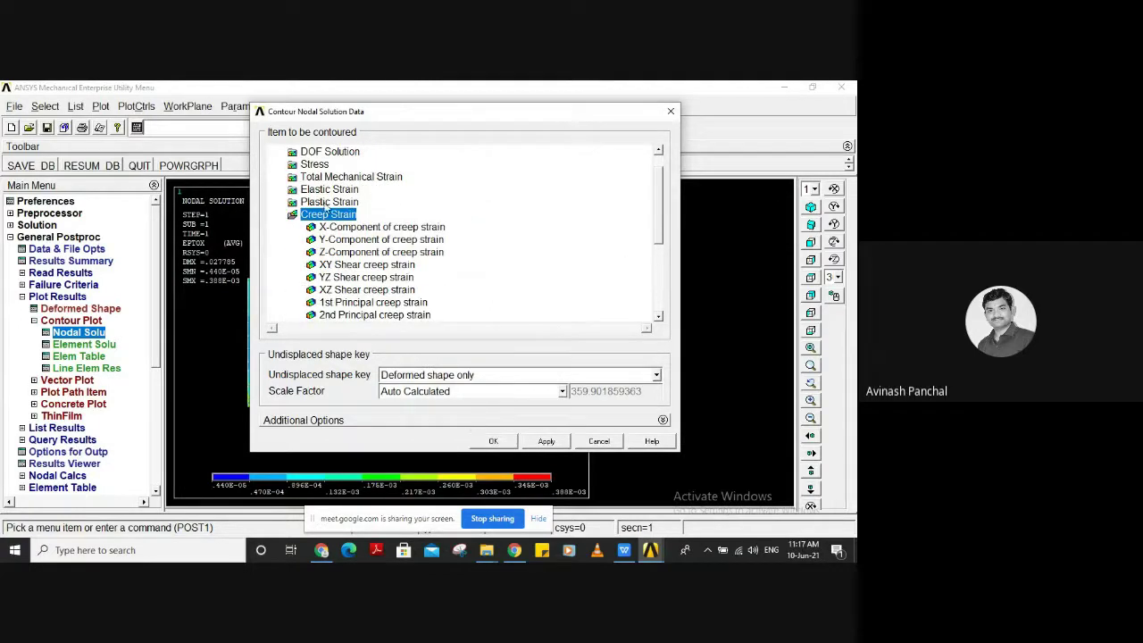
drag(658, 206, 658, 265)
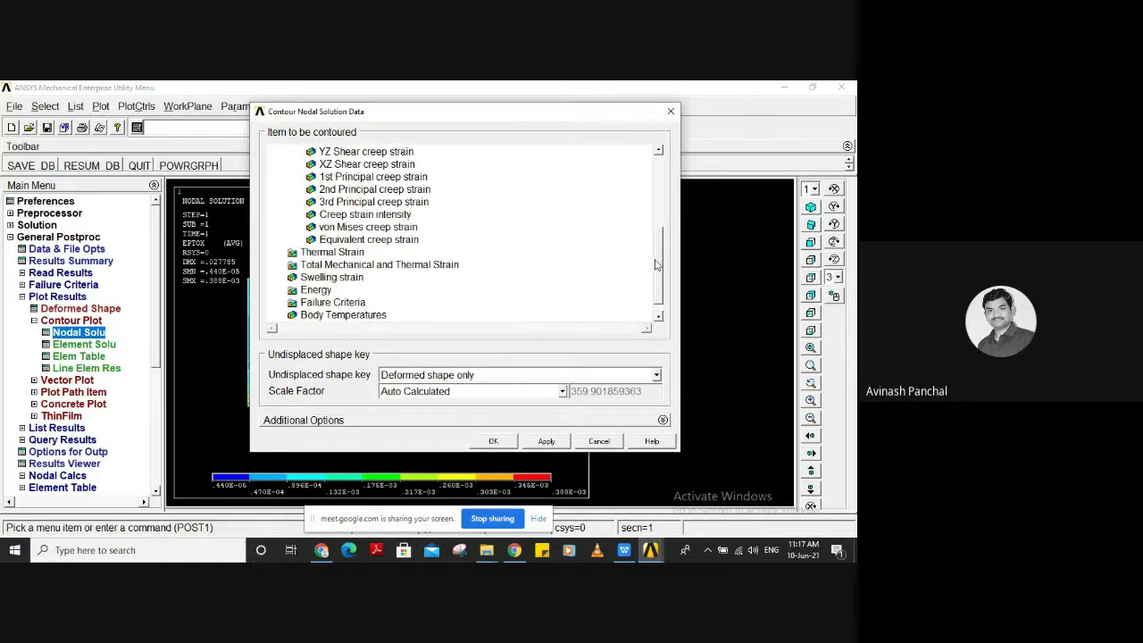
click(332, 304)
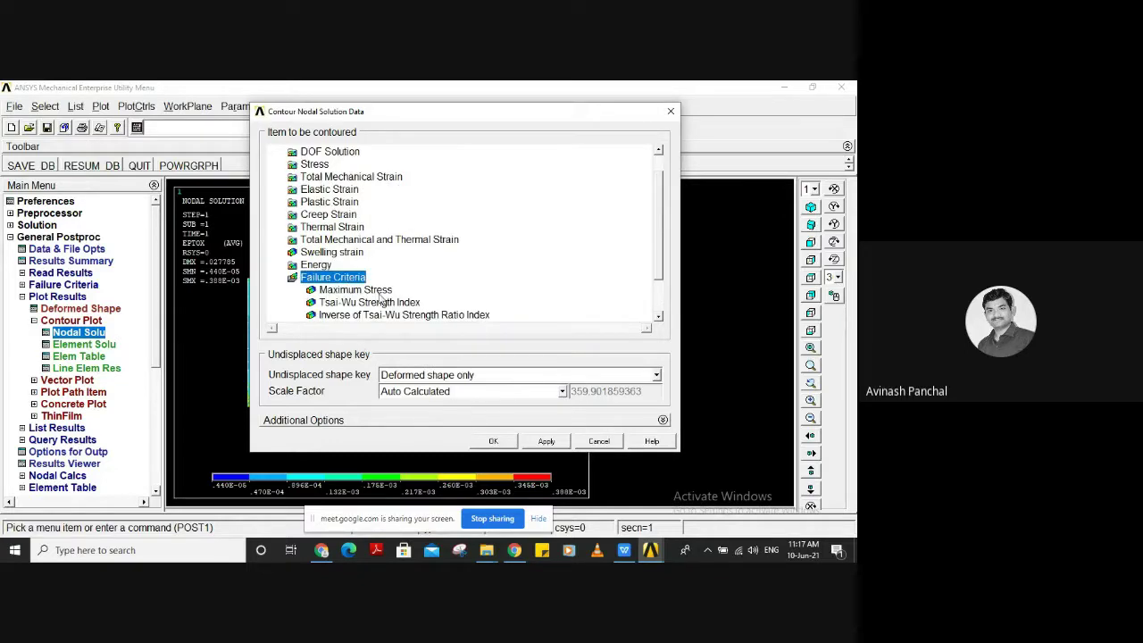
click(380, 291)
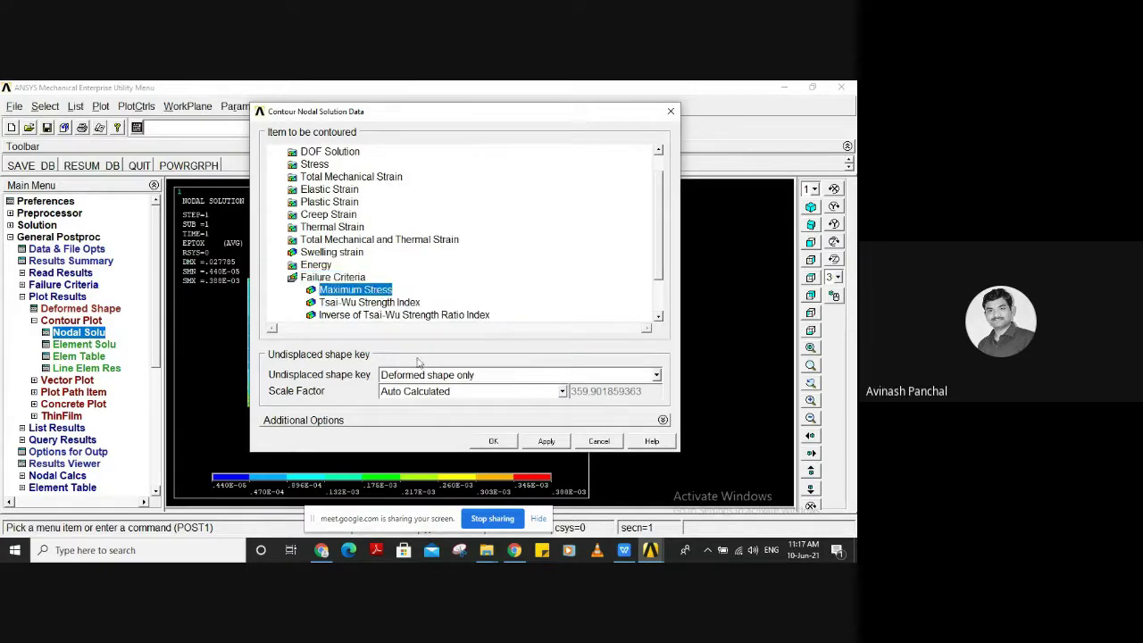
click(496, 441)
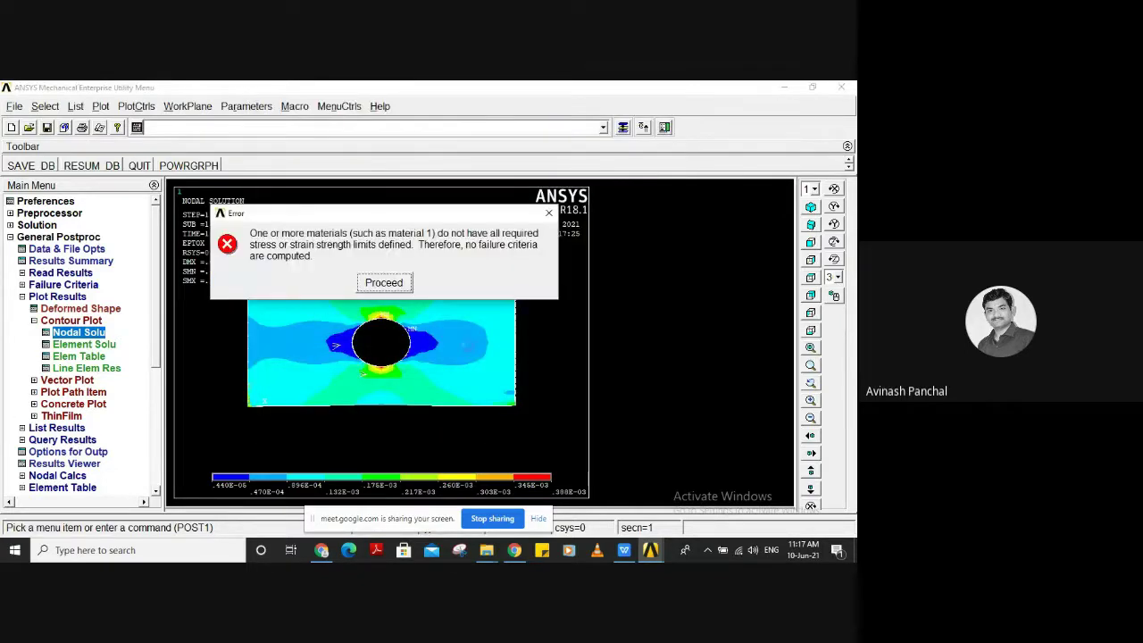
click(548, 213)
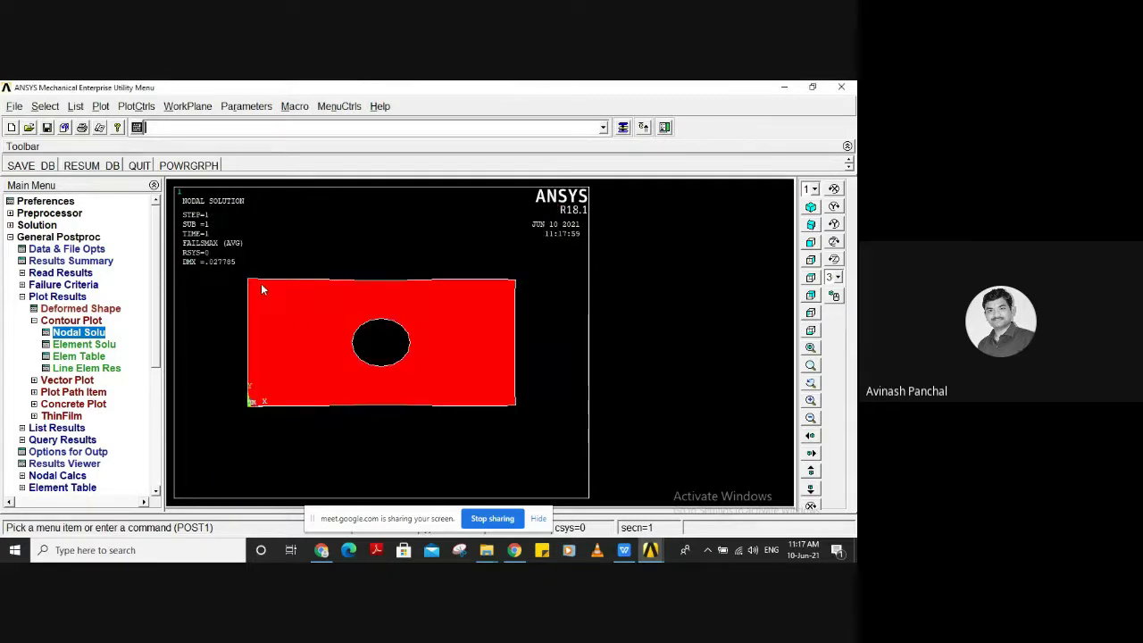
click(71, 331)
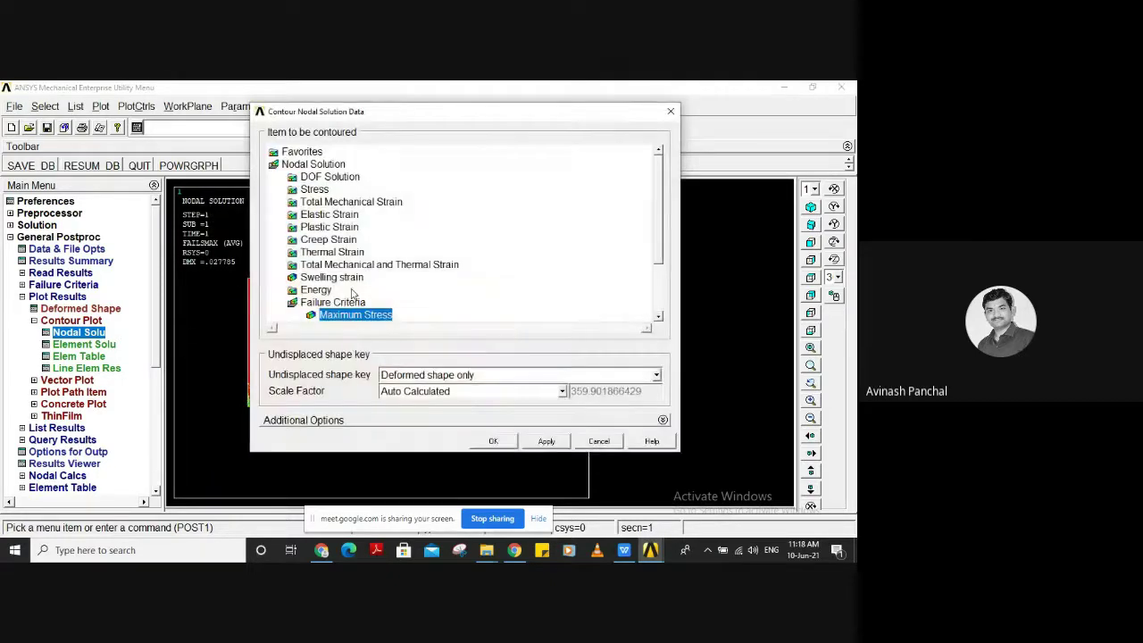
Plot the X-component of stress (SX) as a nodal contour on the plate
click(339, 265)
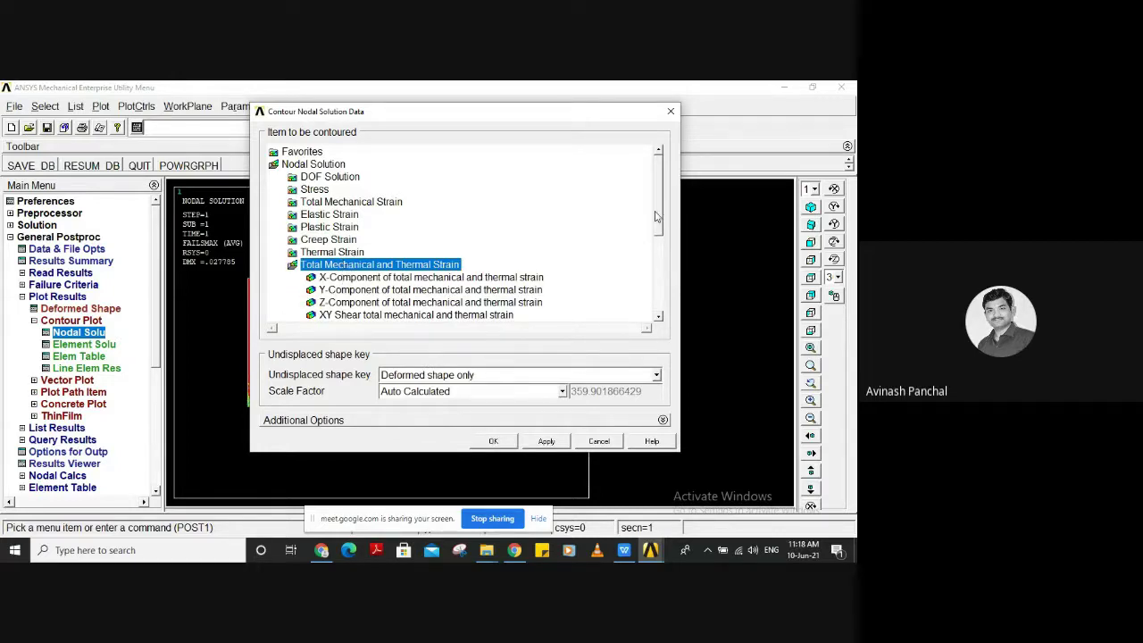
drag(658, 218, 639, 300)
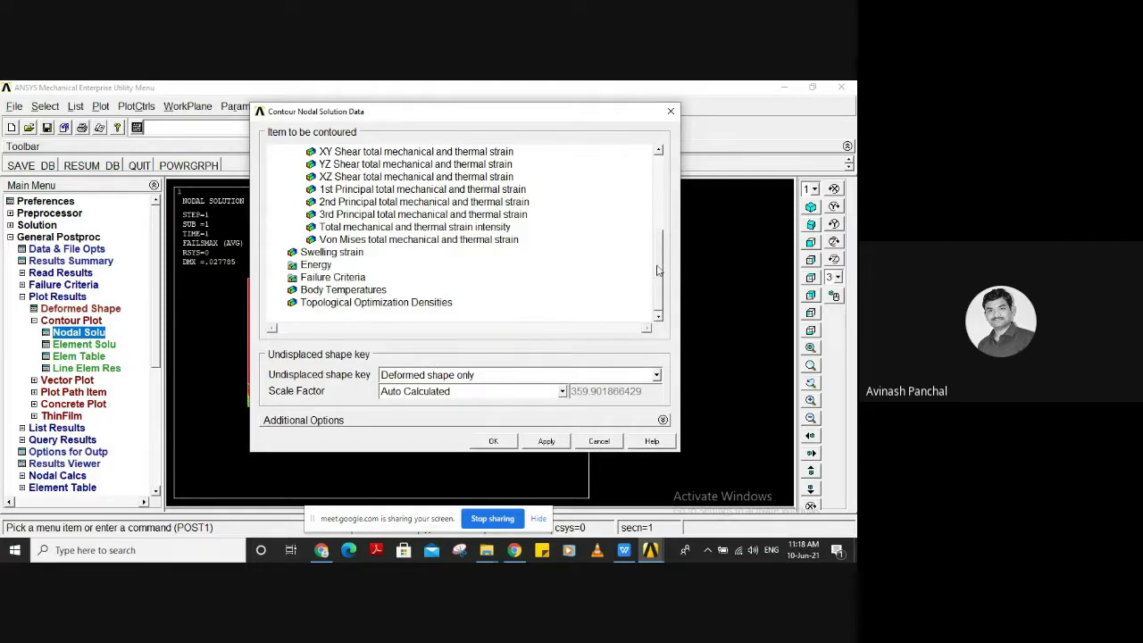
drag(658, 270, 662, 182)
click(316, 190)
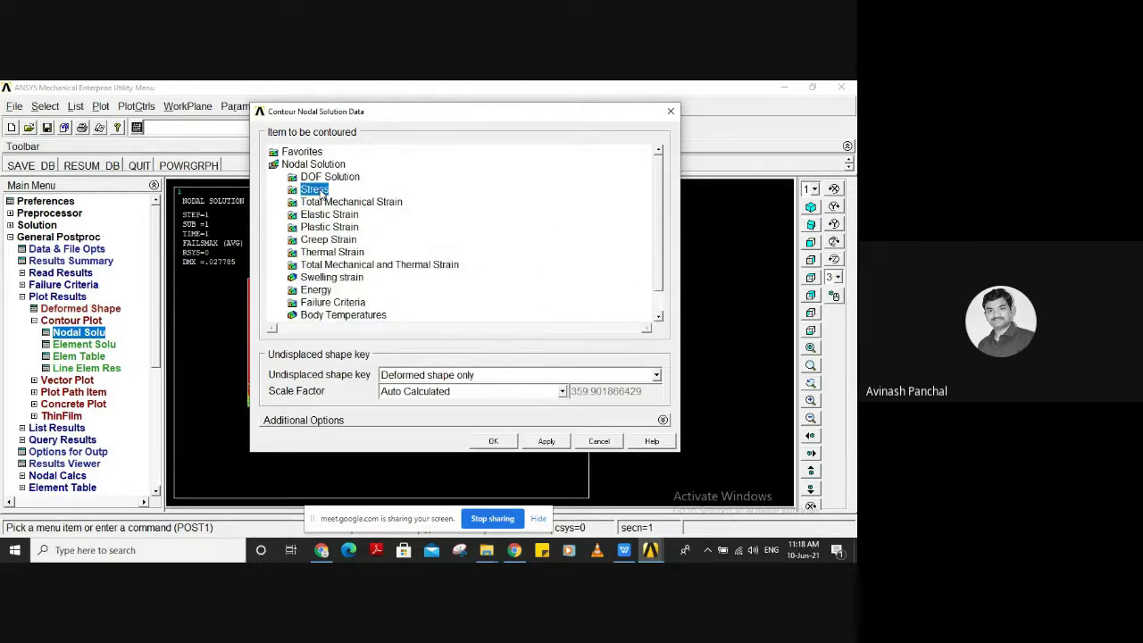
double_click(316, 191)
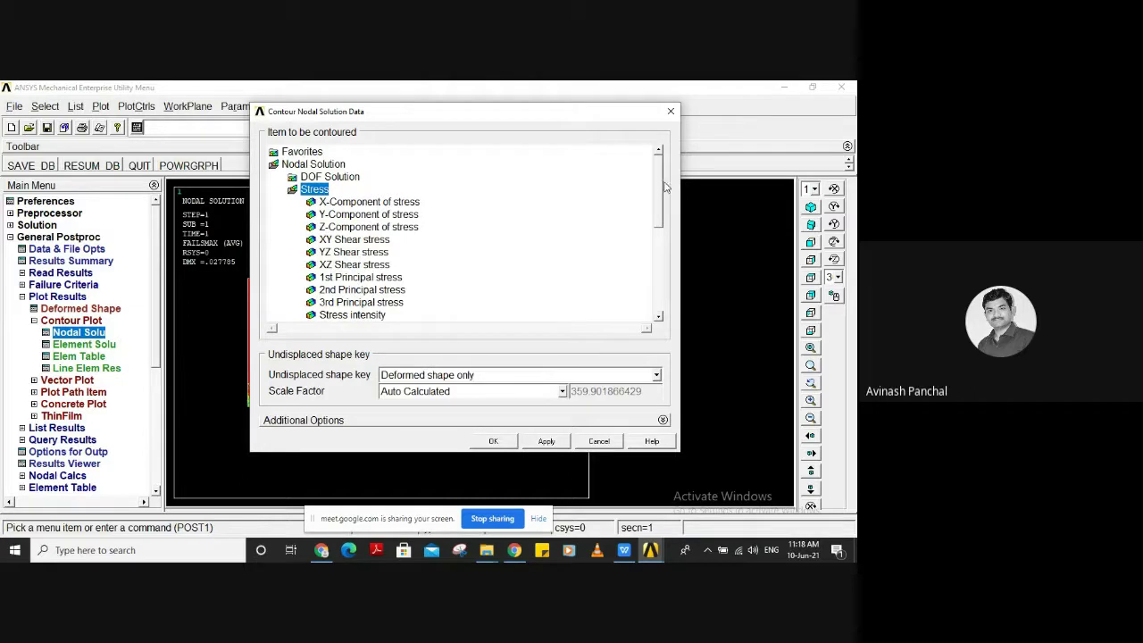
click(347, 202)
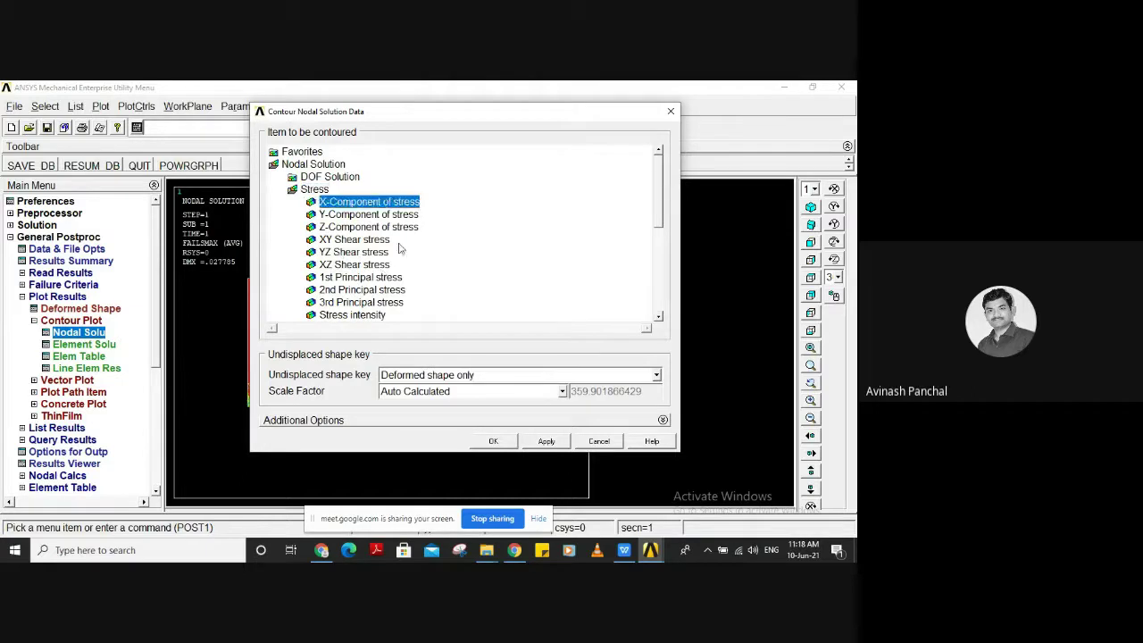
click(488, 442)
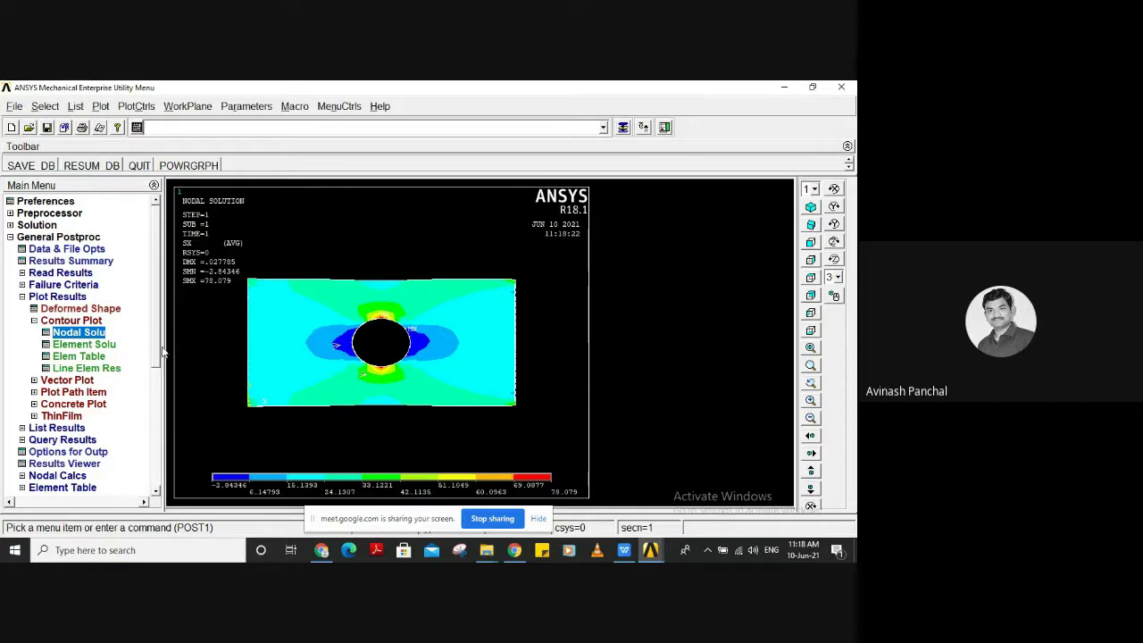
Plot the X-component of displacement (UX) from the DOF Solution as a nodal contour
click(89, 333)
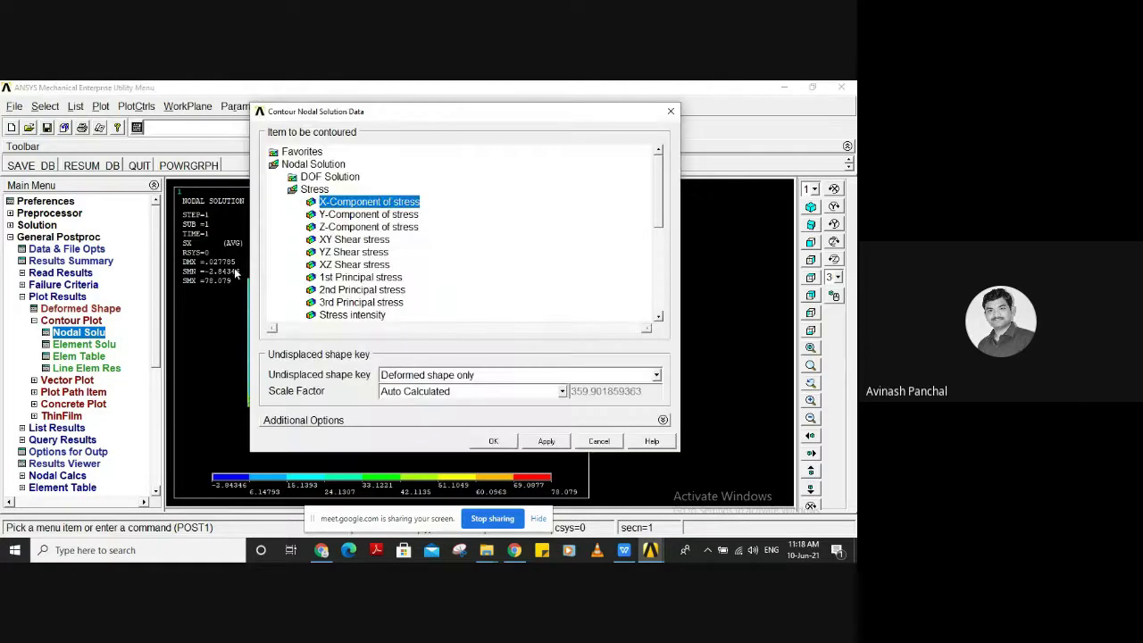
click(347, 178)
click(357, 191)
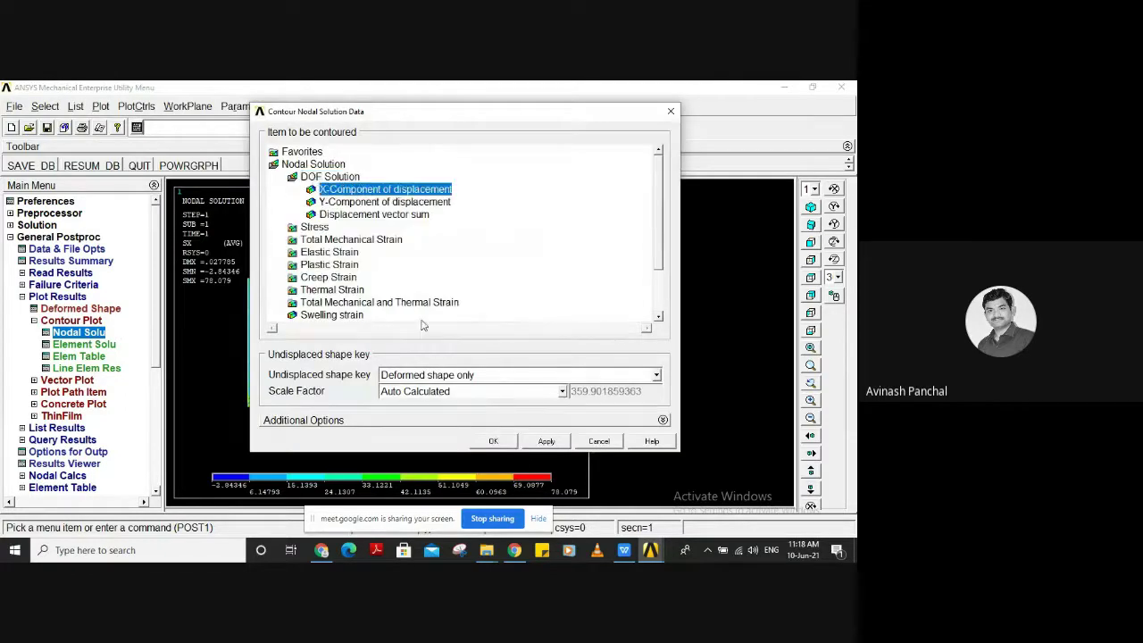
click(491, 442)
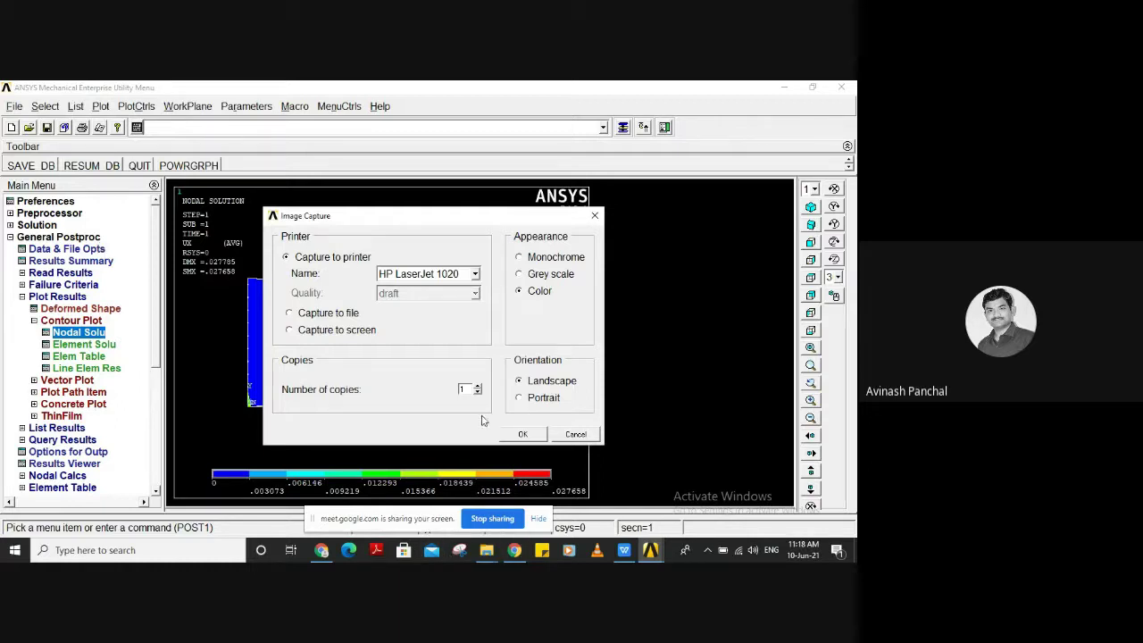
Print the UX contour with Microsoft Print to PDF, saving it as BRACKET
click(463, 274)
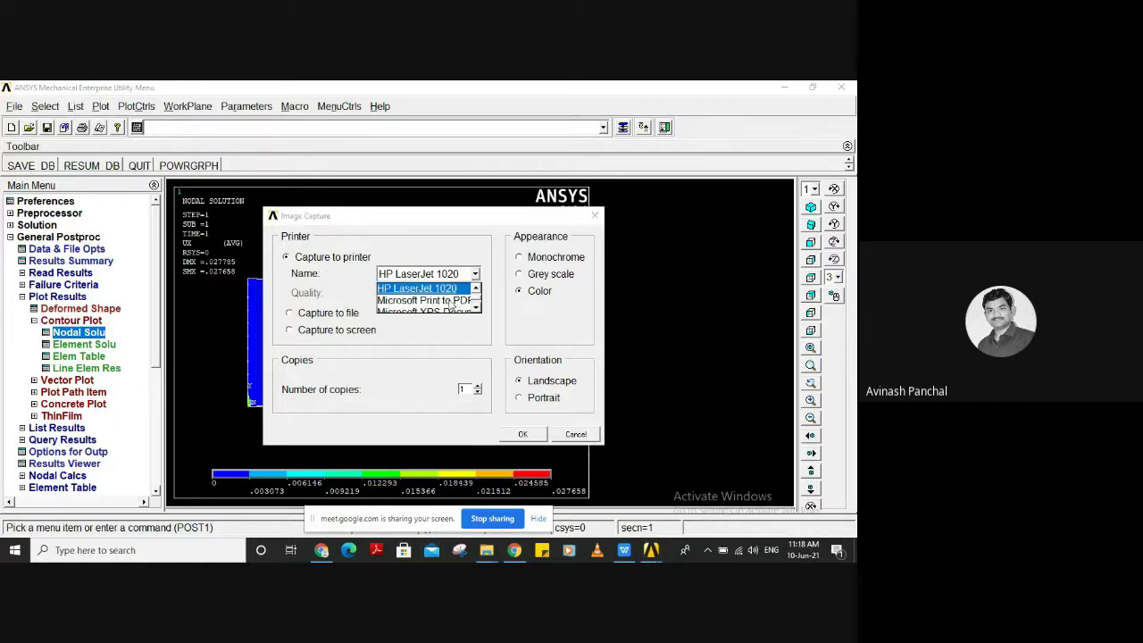
click(451, 304)
click(519, 435)
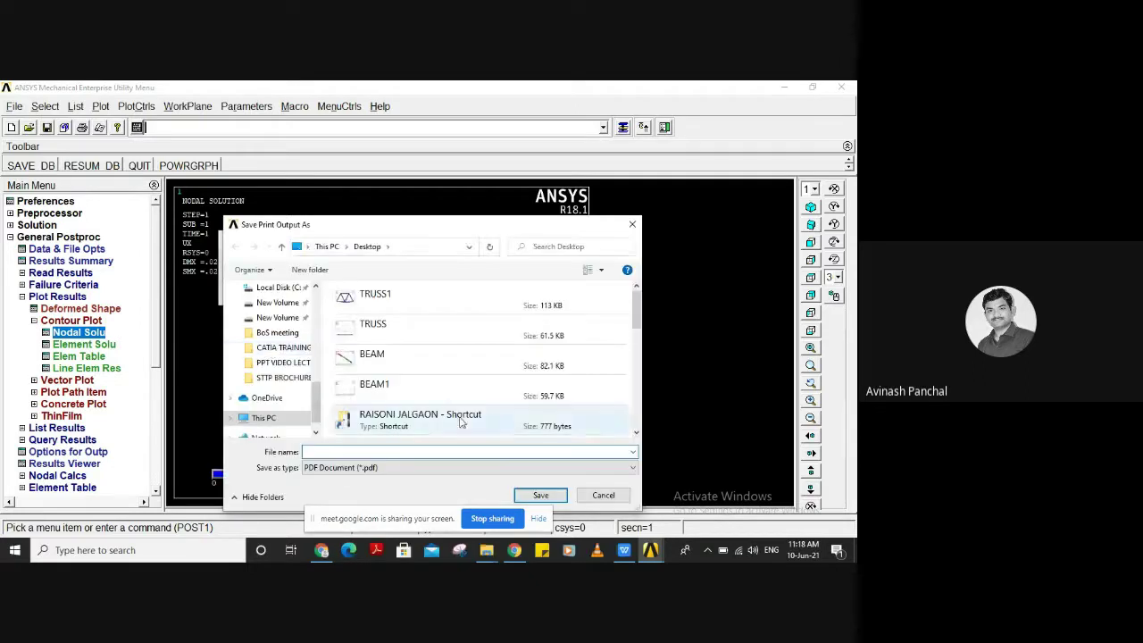
drag(523, 235, 640, 135)
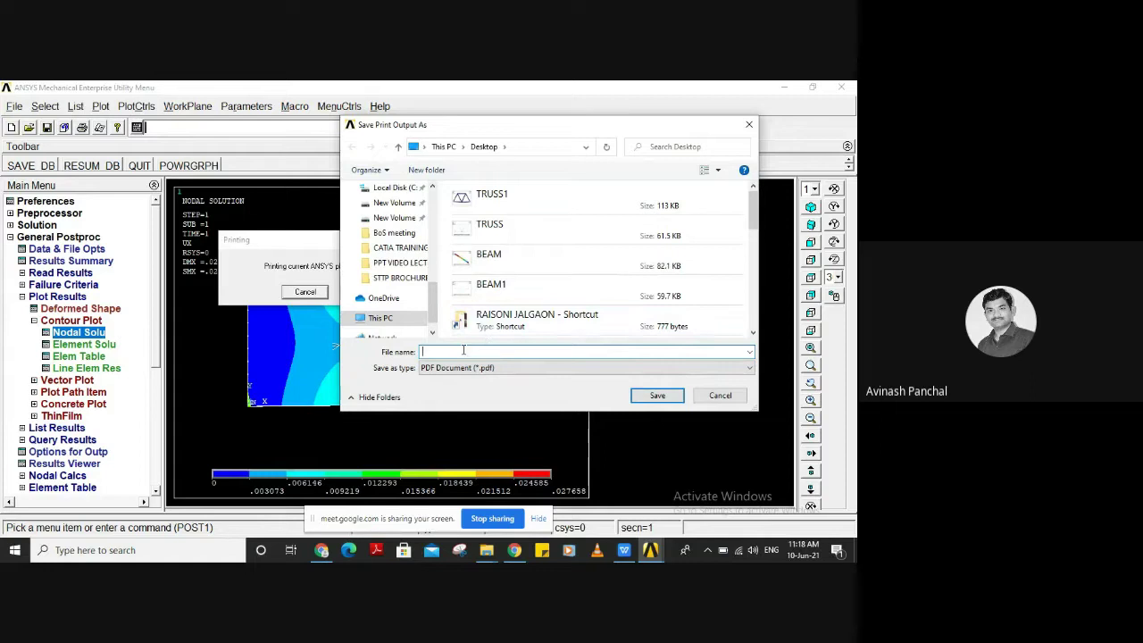
text(BRAC)
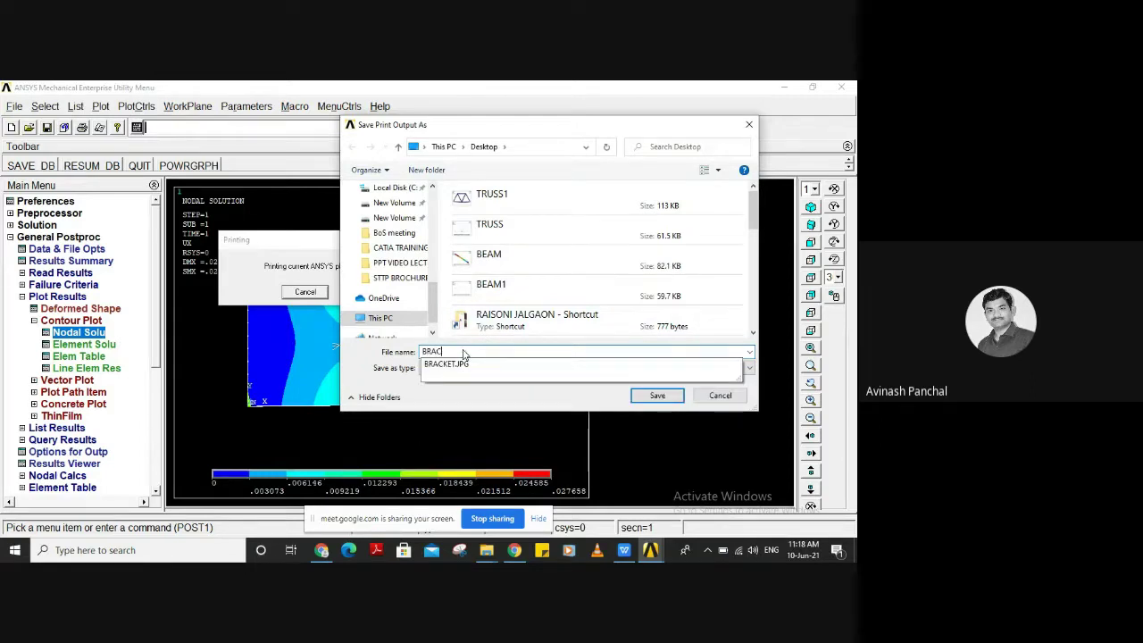
text(KET)
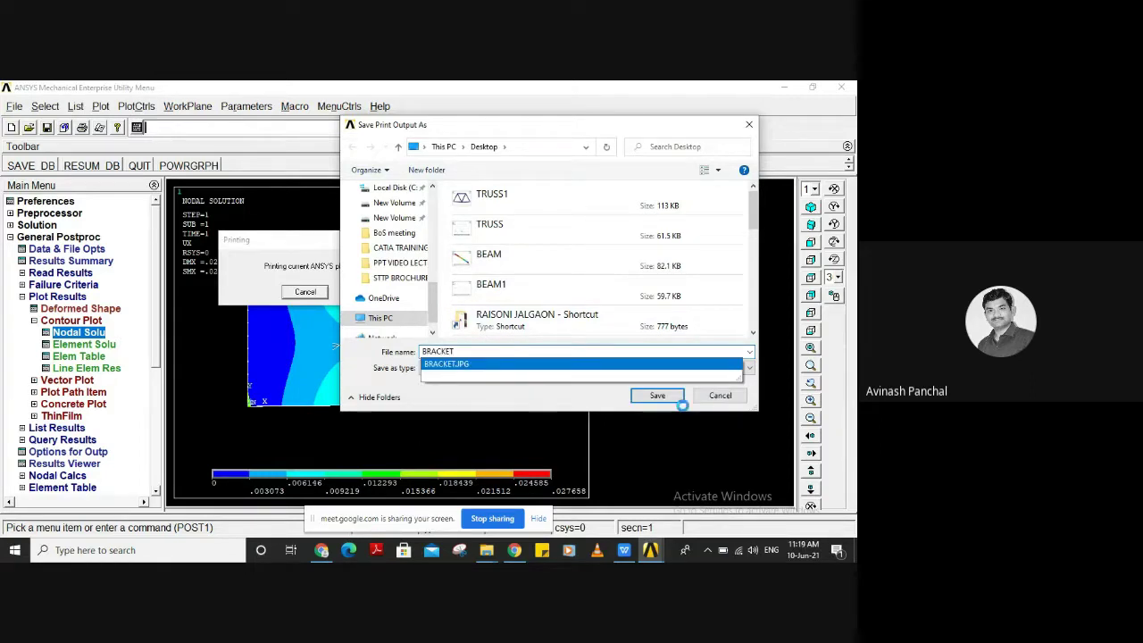
click(670, 395)
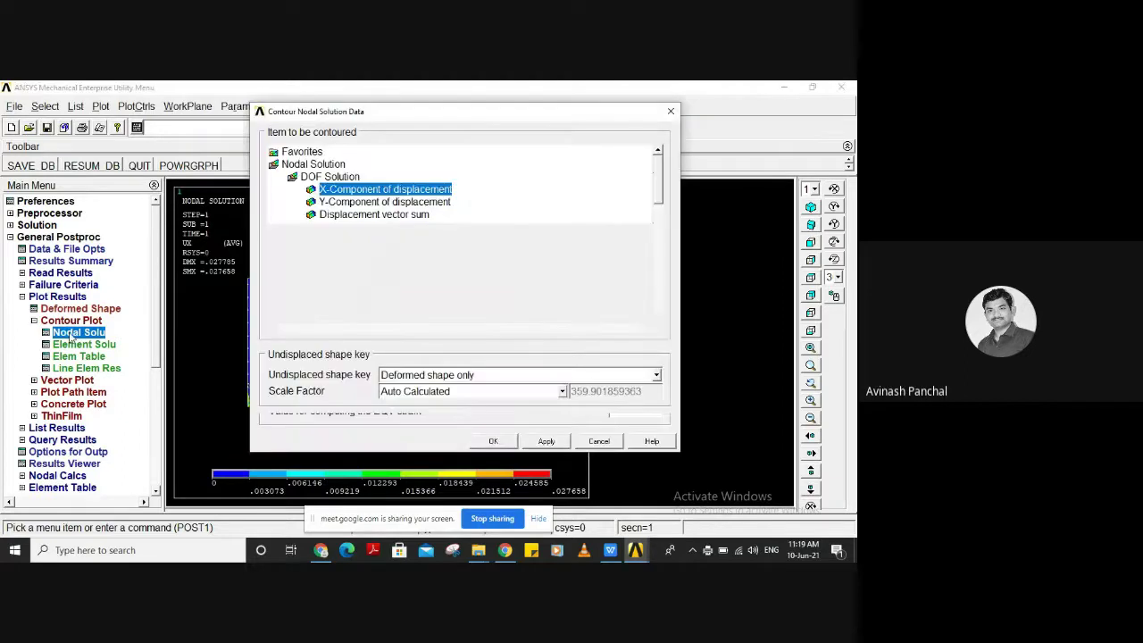
Plot the X-component of stress (SX) nodal contour
click(325, 229)
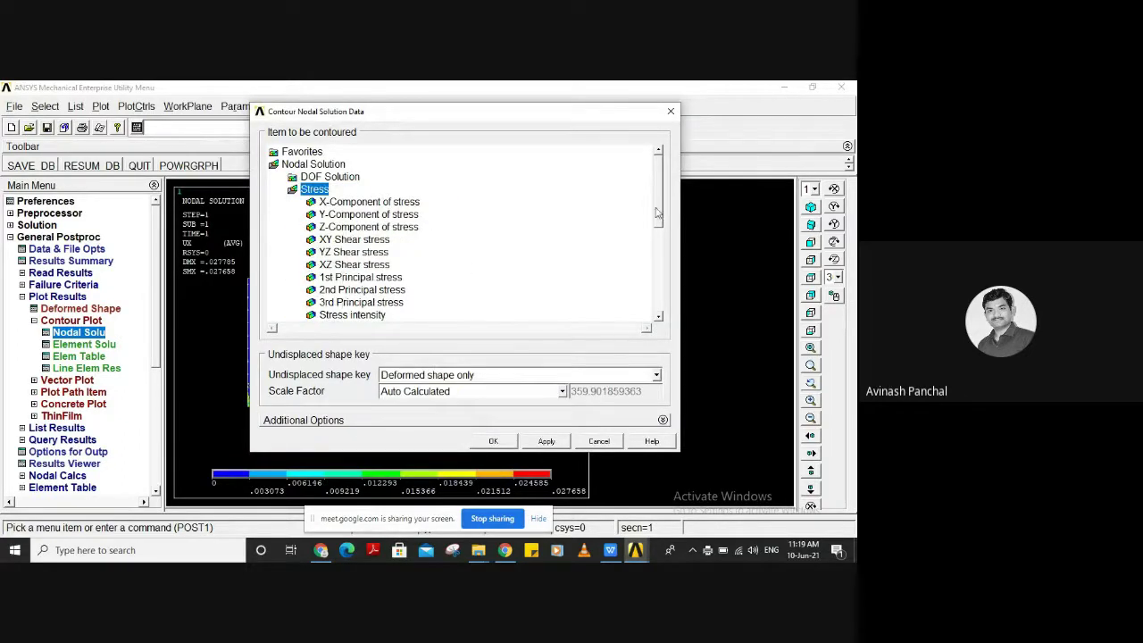
scroll(664, 193, down, 1)
scroll(462, 202, up, 1)
click(394, 203)
click(508, 443)
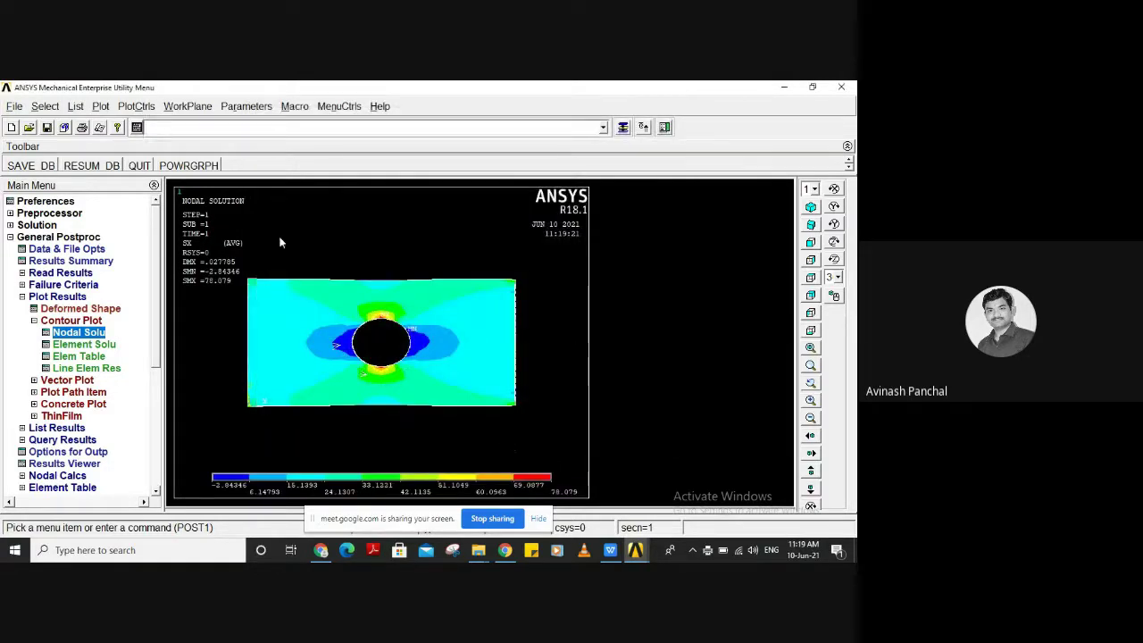
Print the SX contour to a PDF named BRACKET1 on the Desktop
click(81, 127)
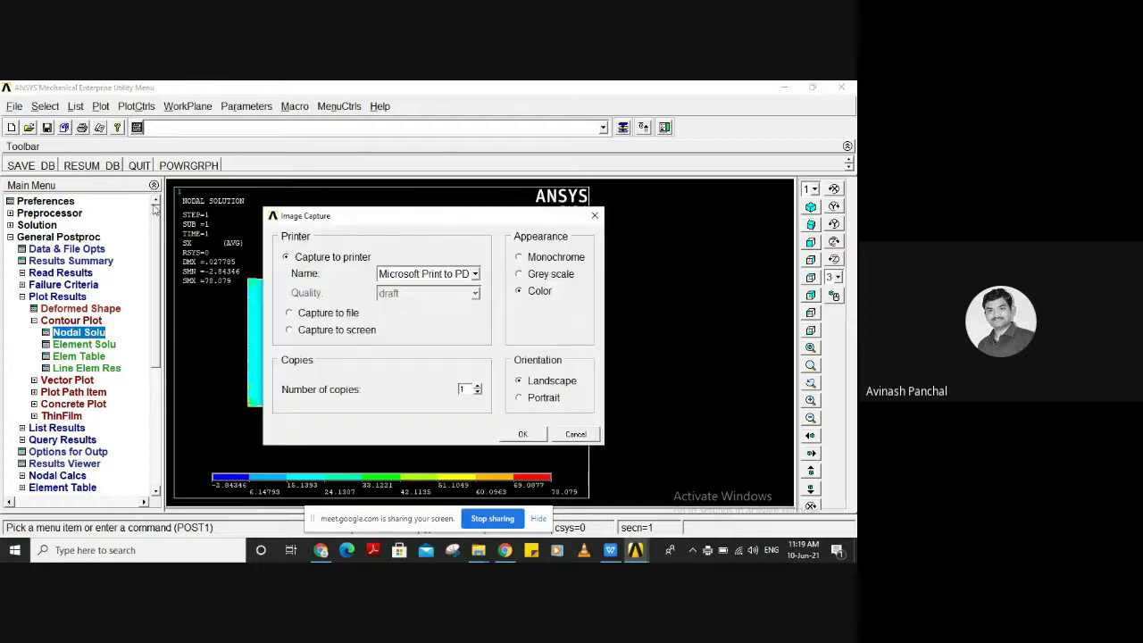
click(516, 435)
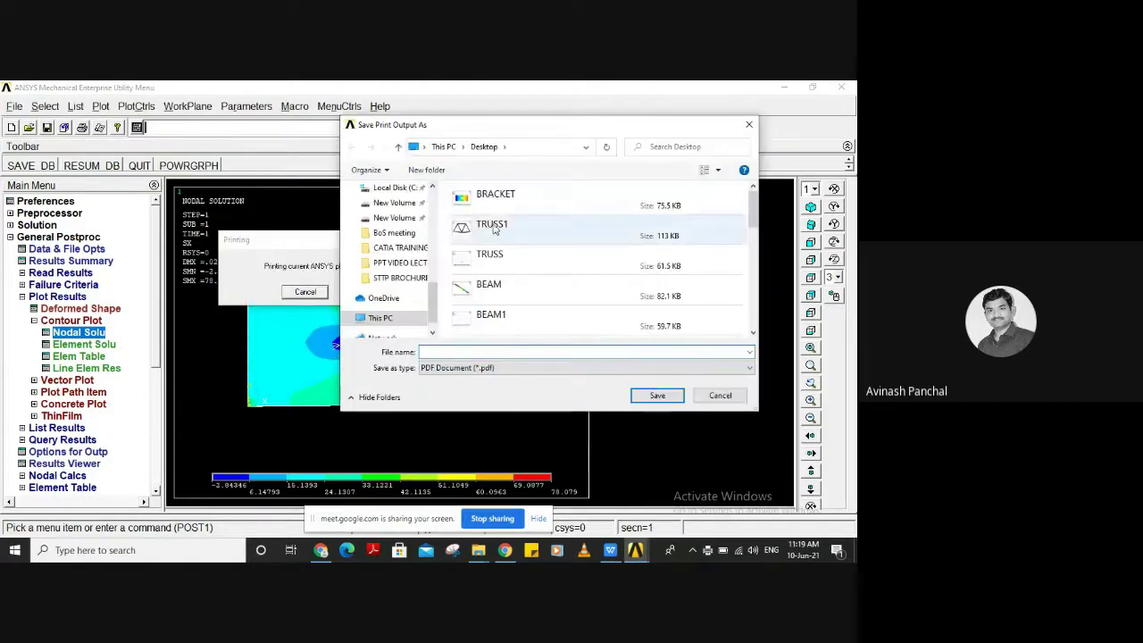
text(BRACKET1)
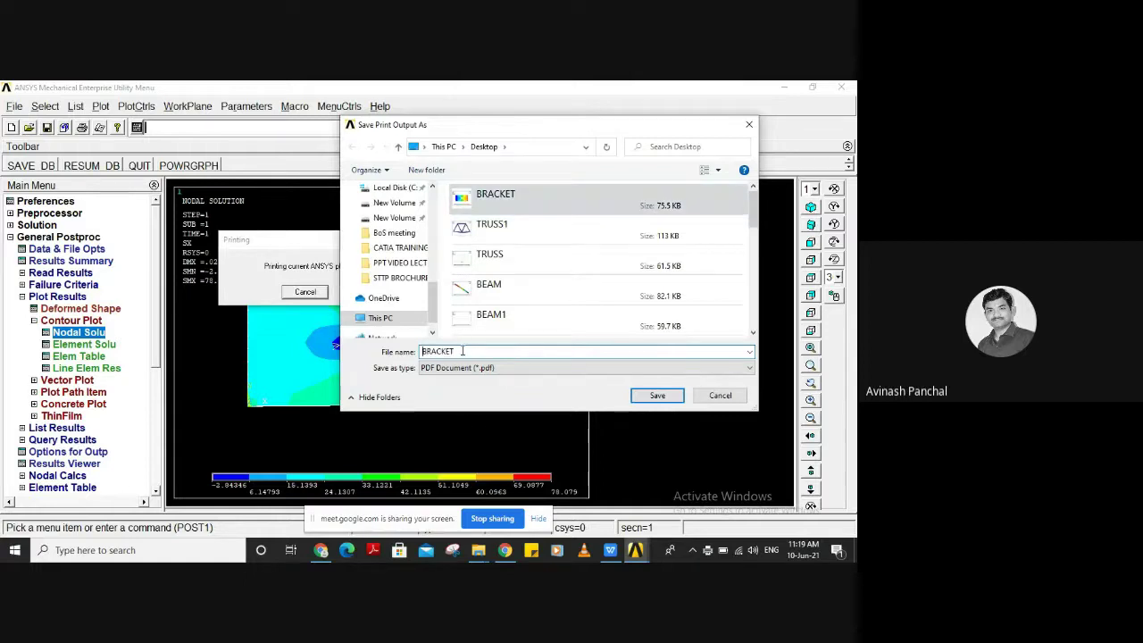
click(655, 396)
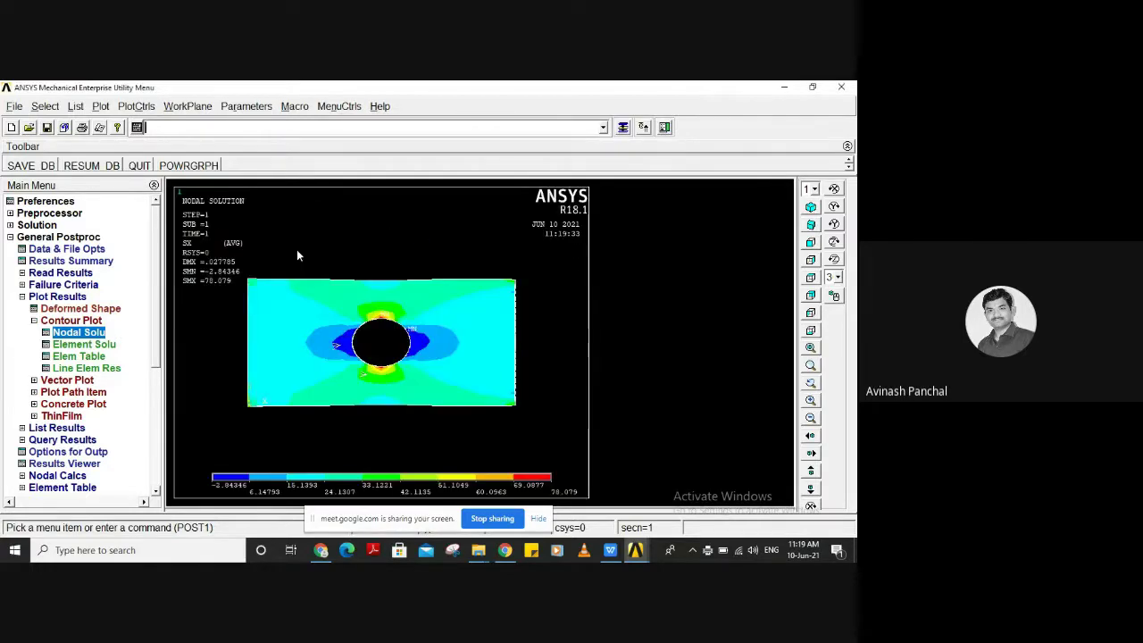
click(82, 128)
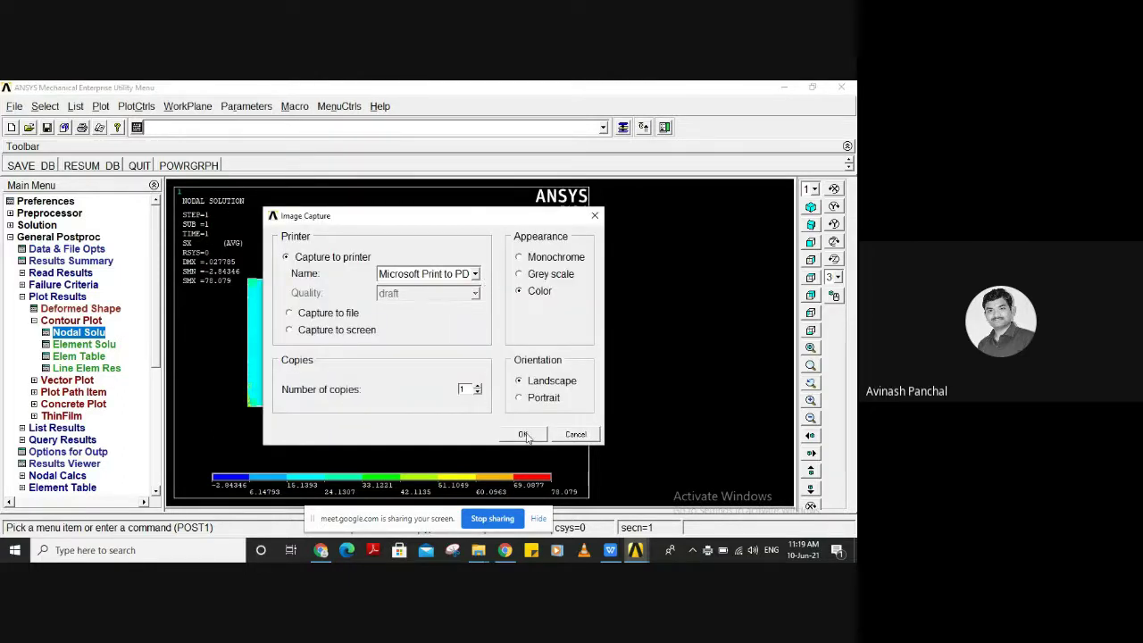
click(589, 434)
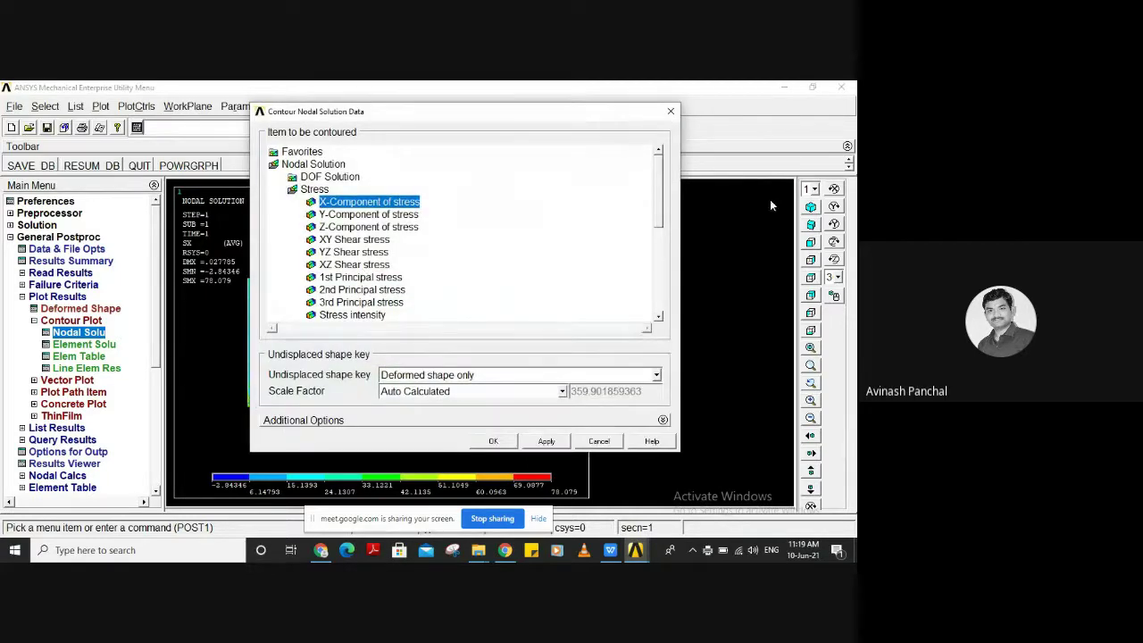
Plot the von Mises stress (SEQV) nodal contour
scroll(536, 254, down, 3)
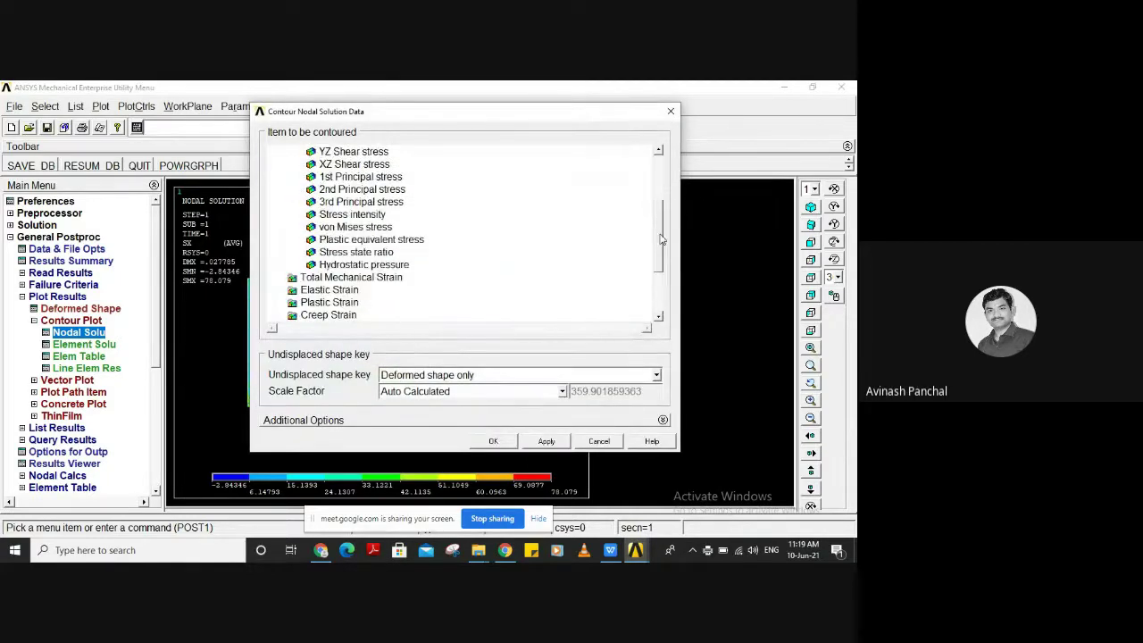
click(354, 228)
click(497, 441)
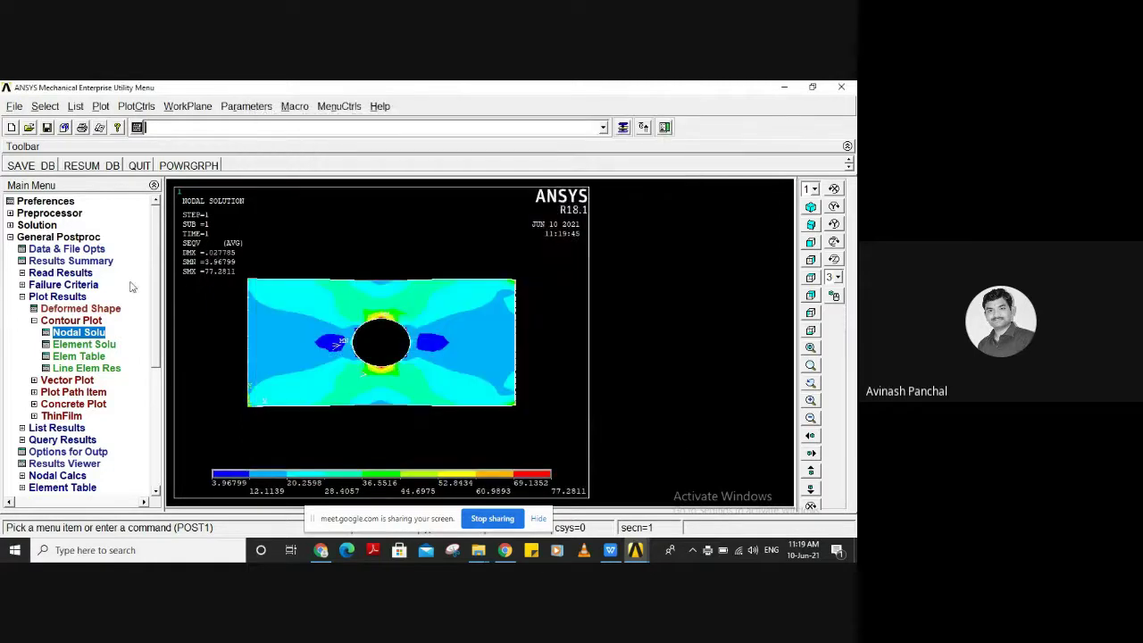
Print the von Mises plot with Microsoft Print to PDF as BRACKET_VON MISSES
click(81, 128)
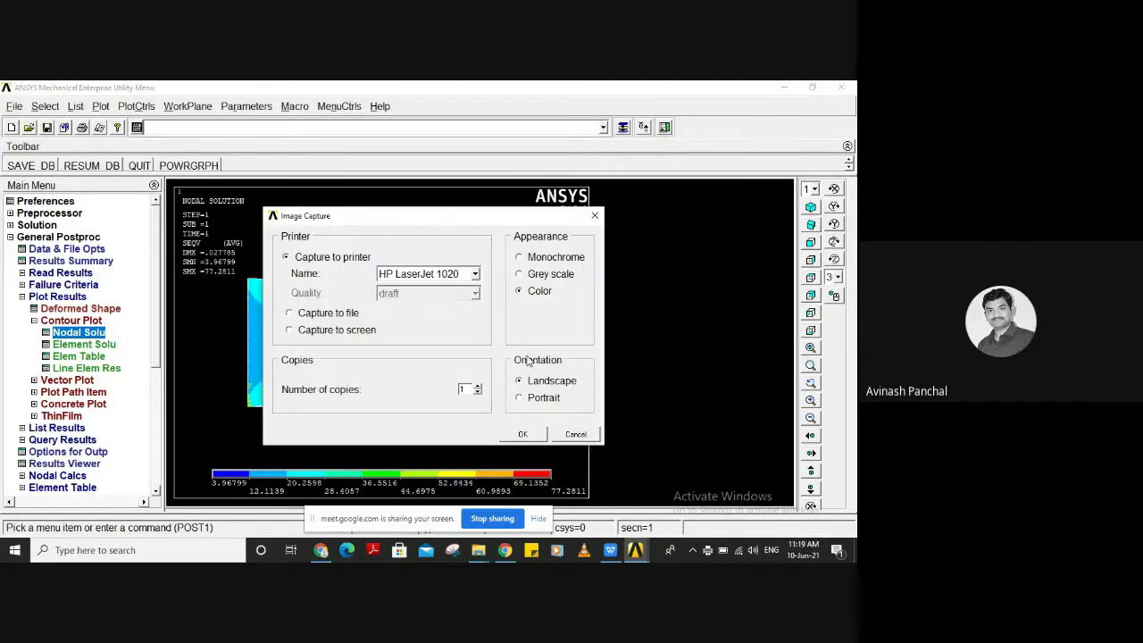
click(474, 274)
click(455, 315)
click(523, 435)
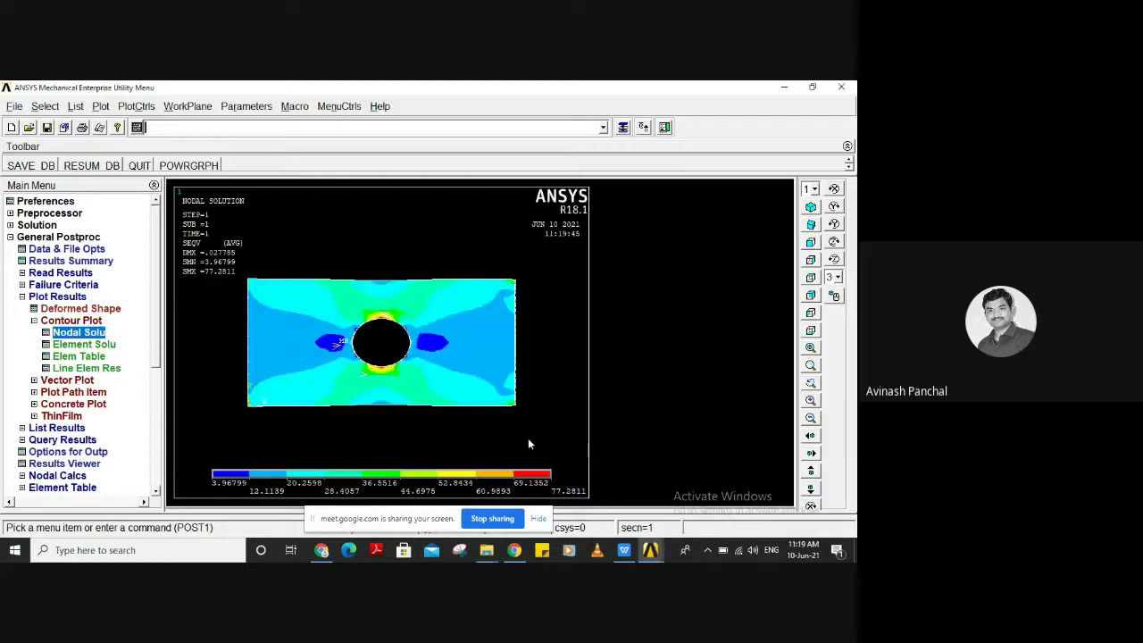
click(480, 198)
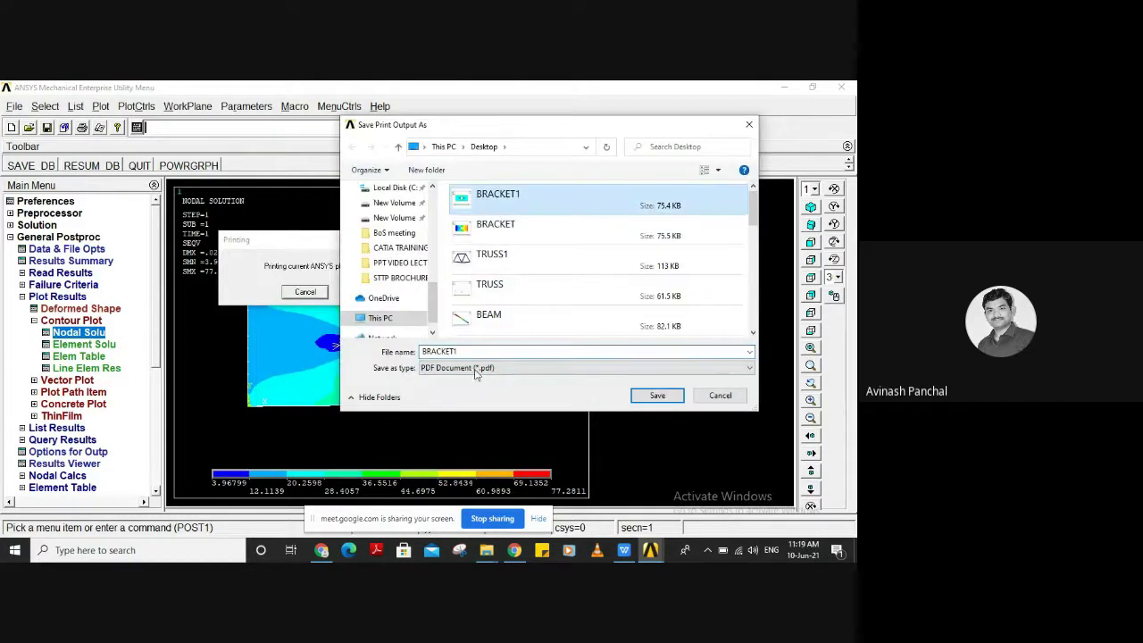
click(478, 351)
click(470, 353)
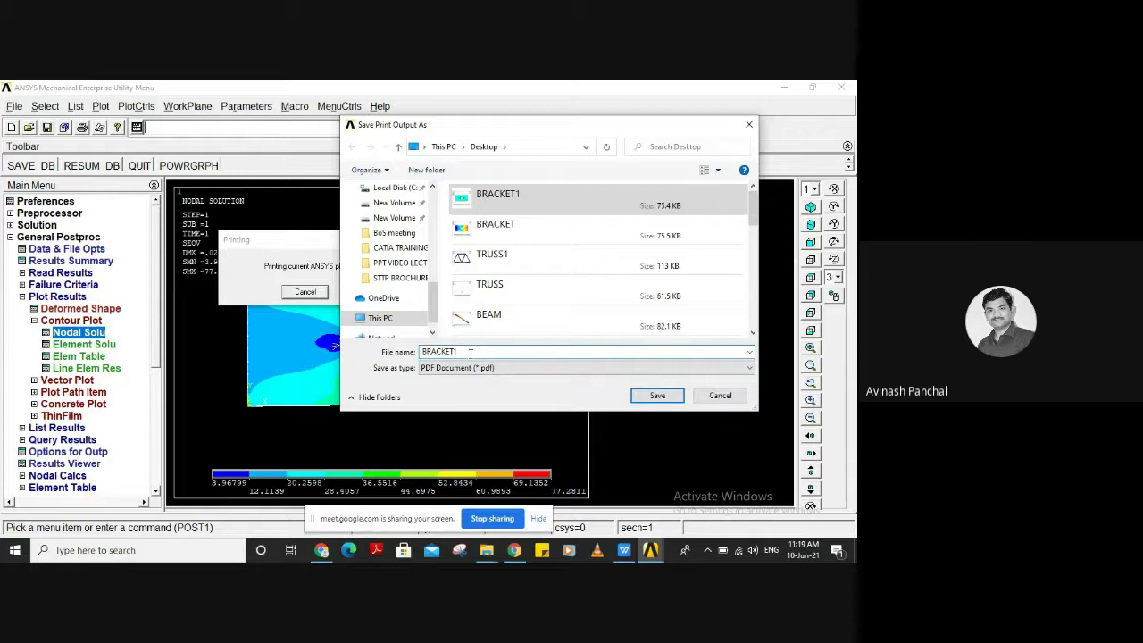
key(BackSpace)
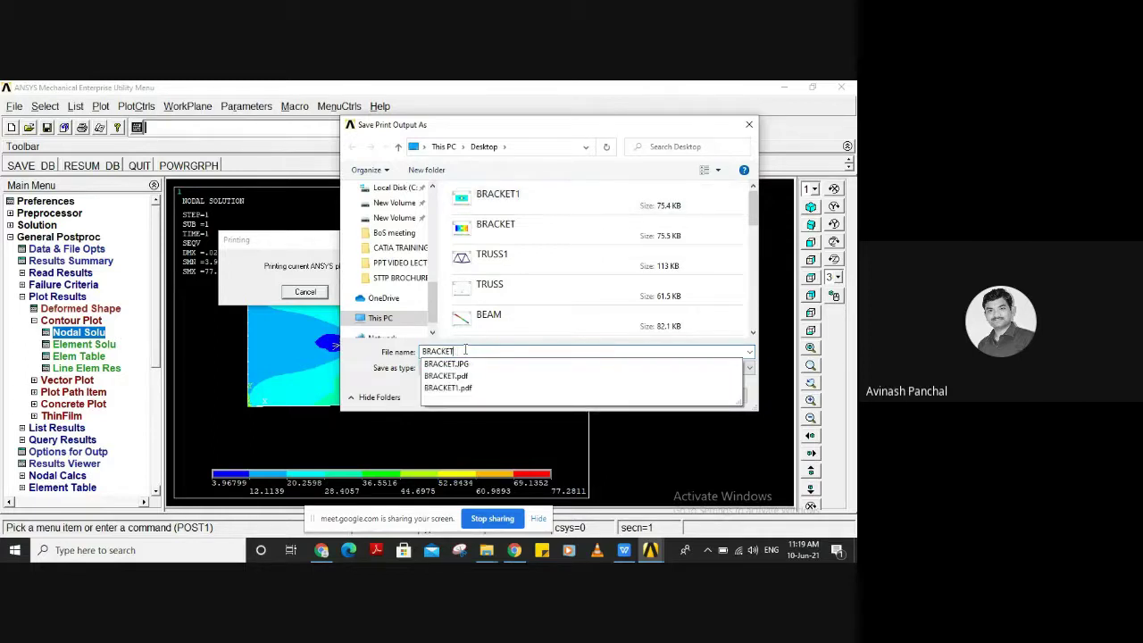
text(_VON M)
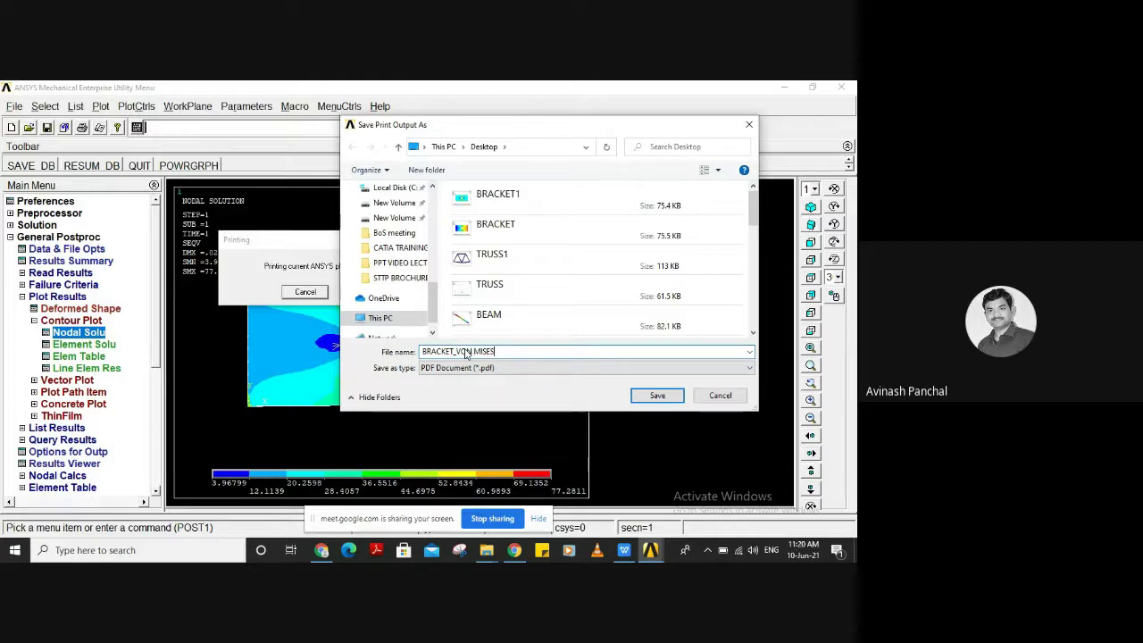
text(ISSES)
key(Return)
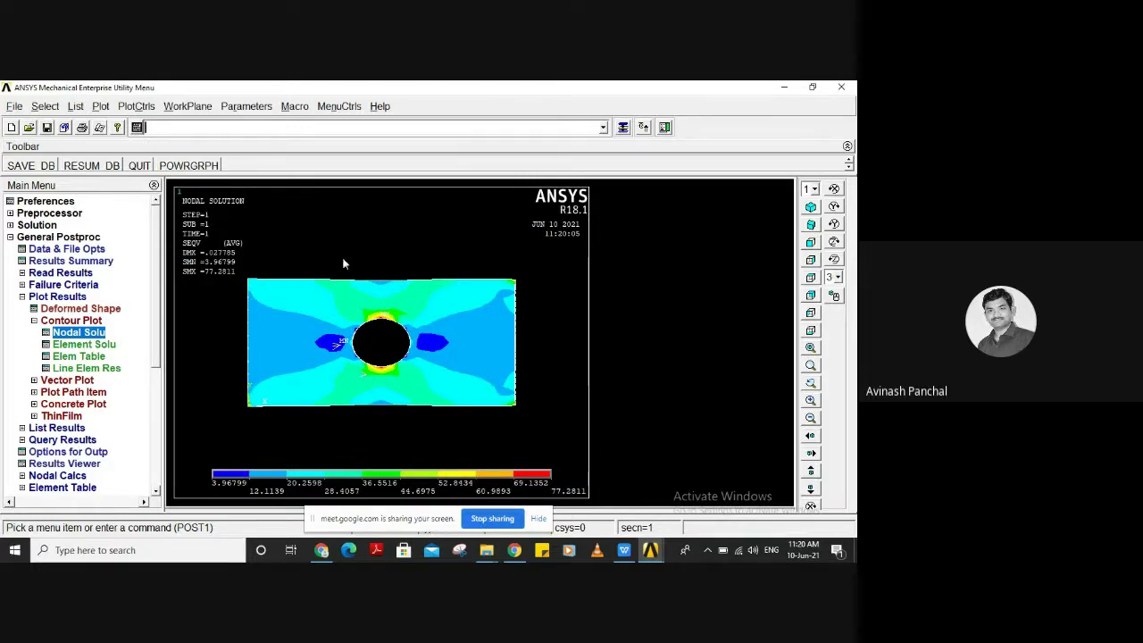
View the von Mises contour isometrically, zoom around the hole, then return to the front view
click(810, 224)
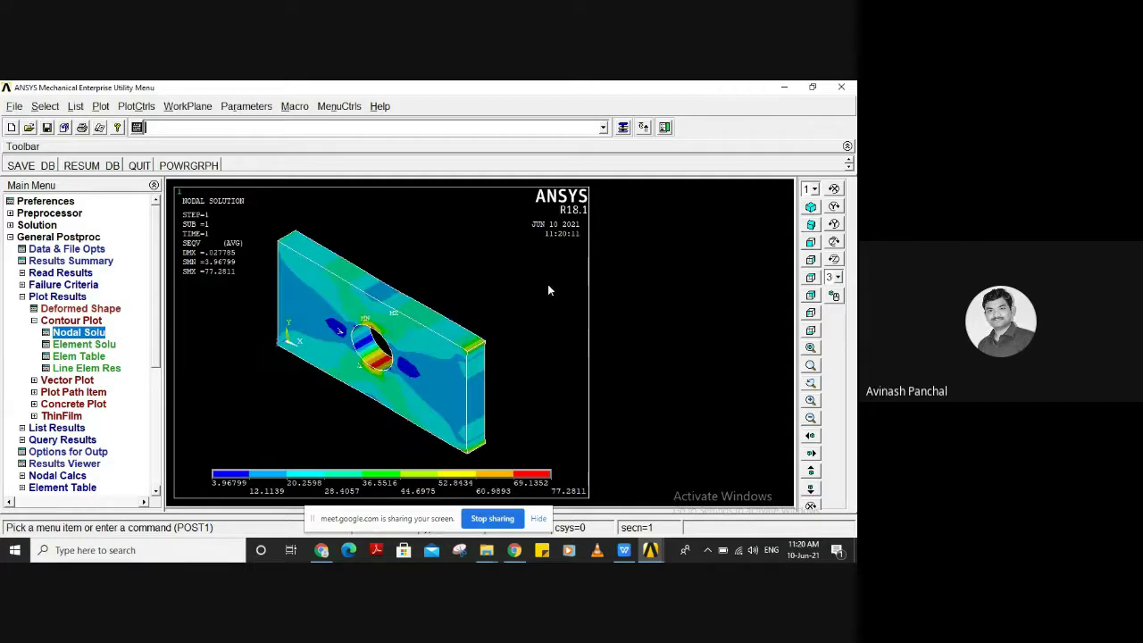
scroll(468, 375, up, 6)
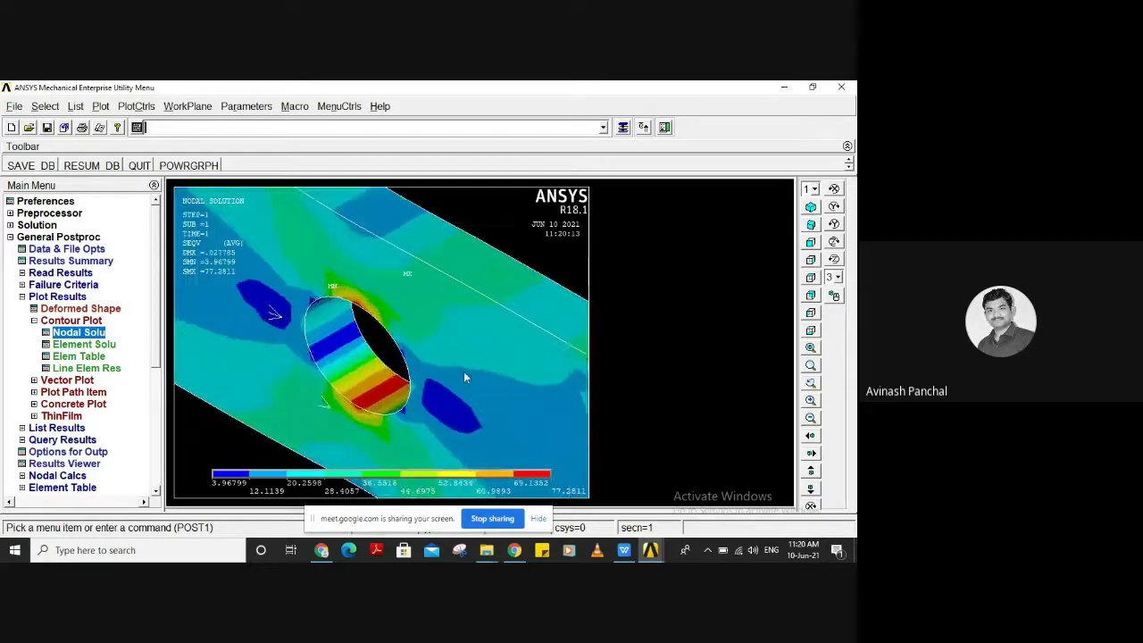
scroll(448, 391, up, 2)
scroll(377, 379, down, 8)
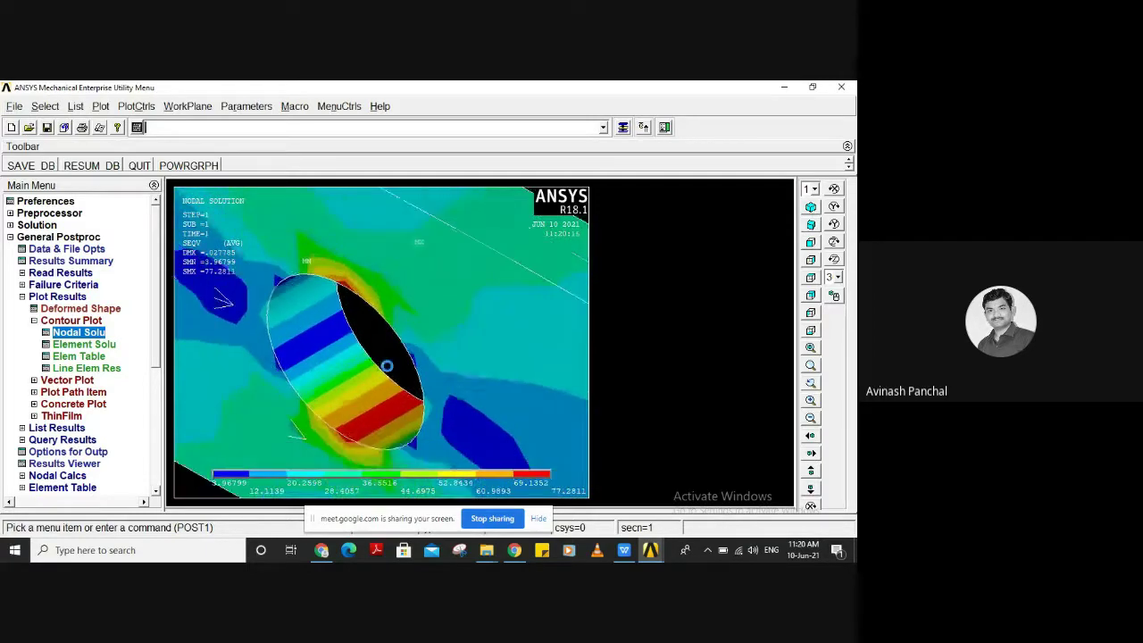
scroll(401, 383, down, 3)
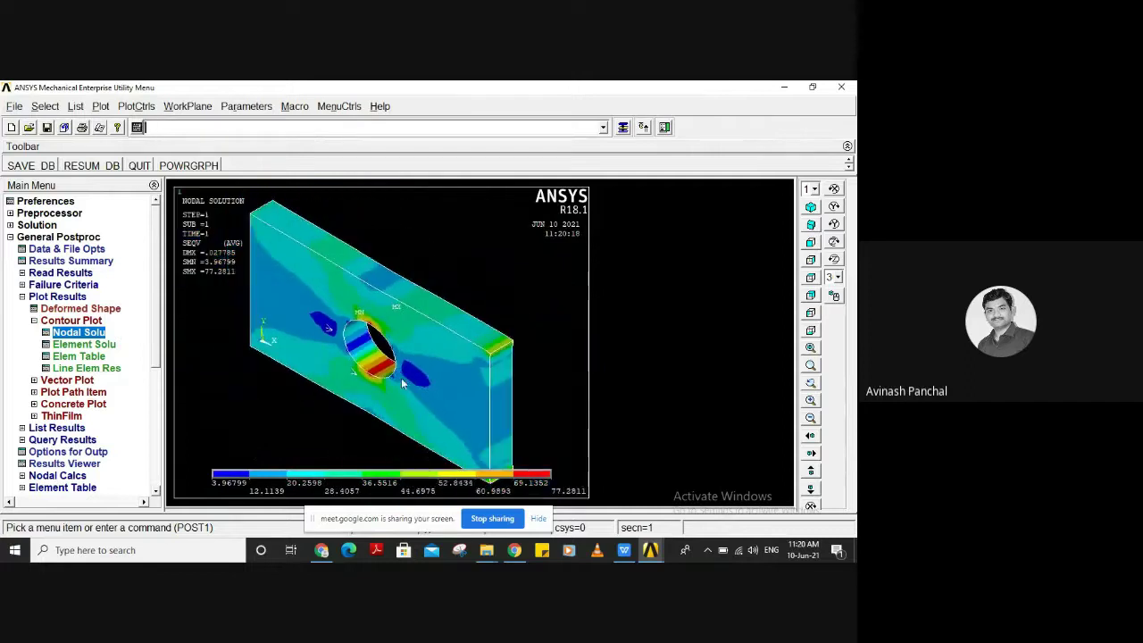
scroll(485, 366, down, 2)
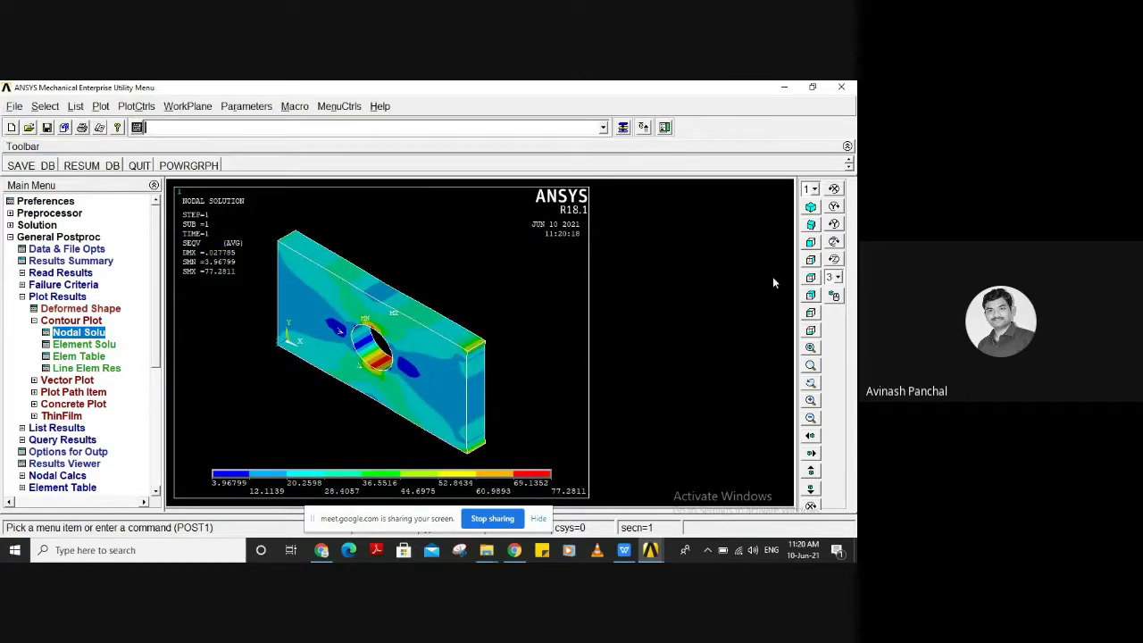
click(814, 254)
click(152, 106)
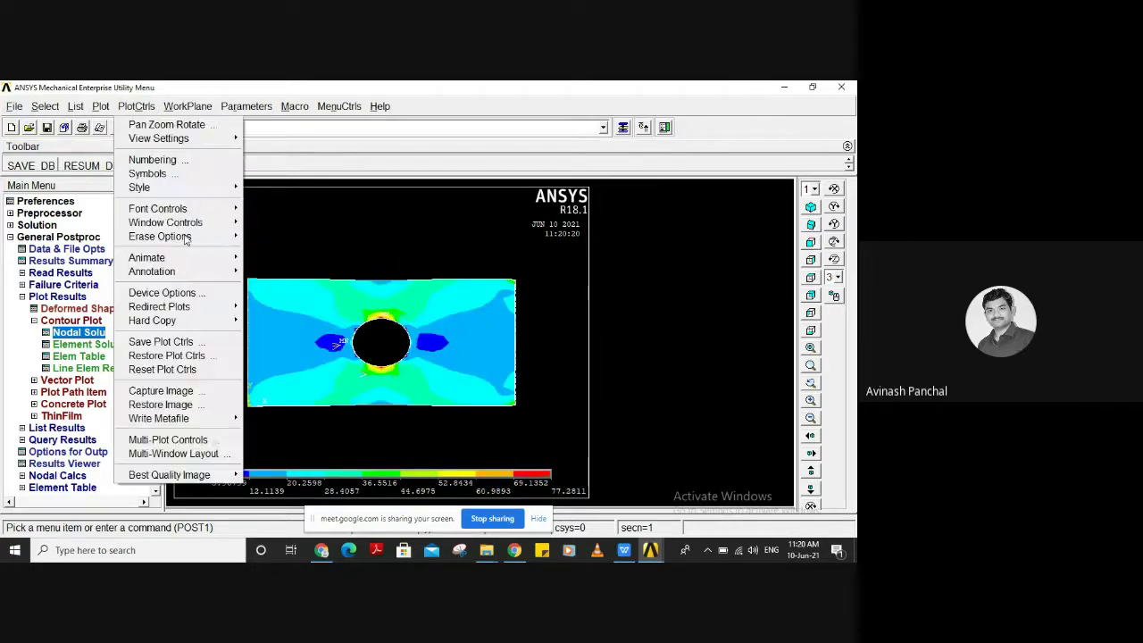
Animate the UX deformed results over 10 frames, then close the animation and stop sharing
mouse_move(173, 261)
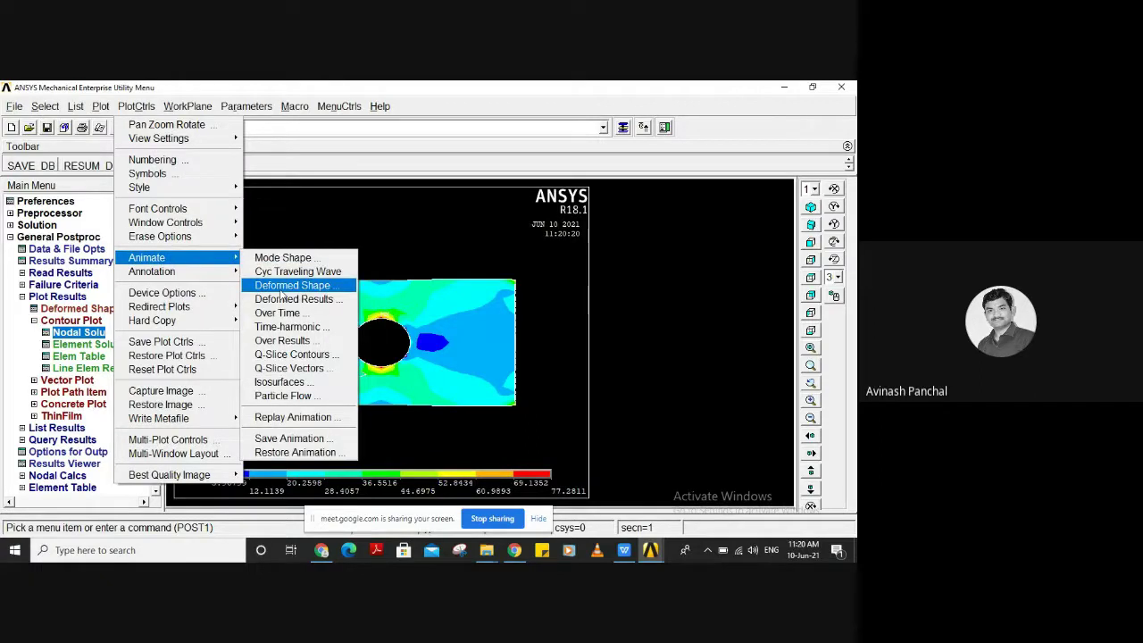
click(284, 299)
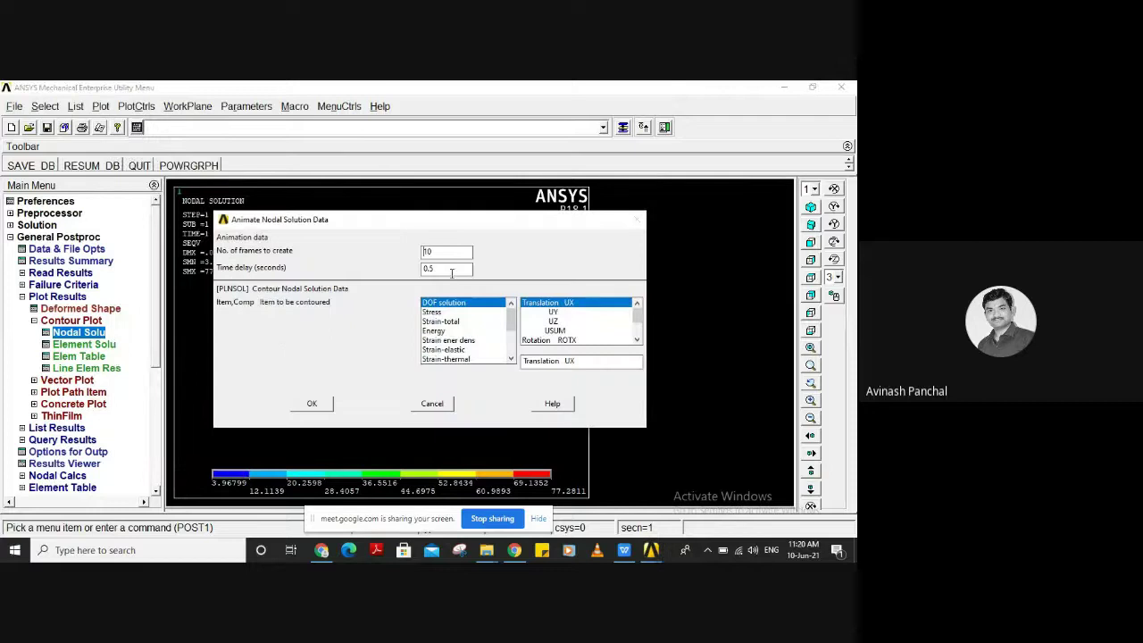
click(330, 405)
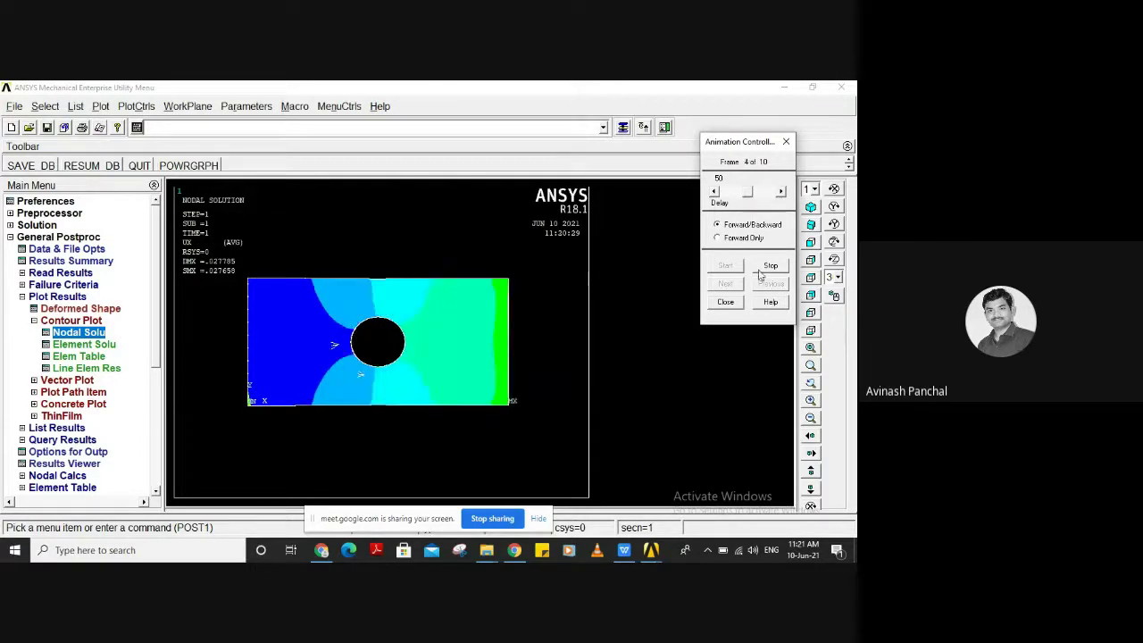
click(725, 305)
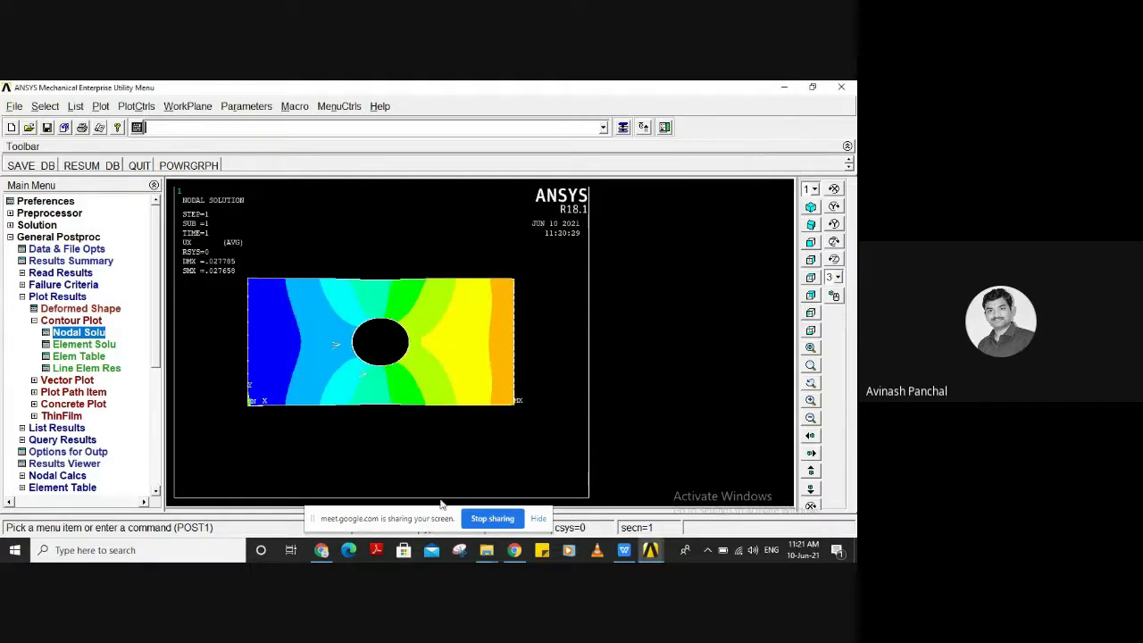
click(490, 524)
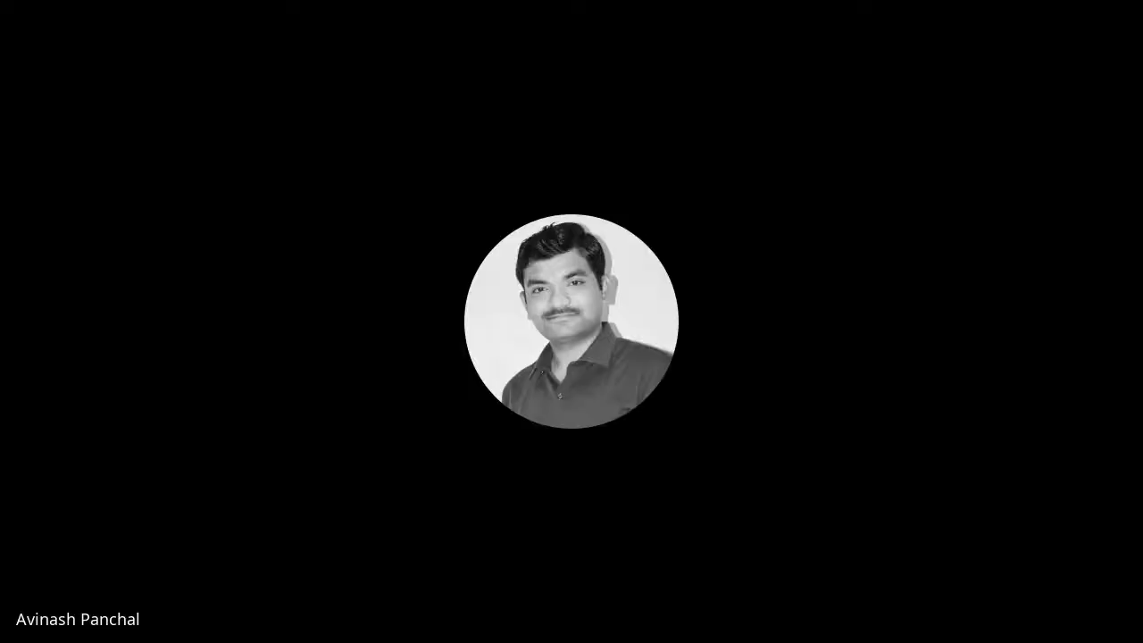